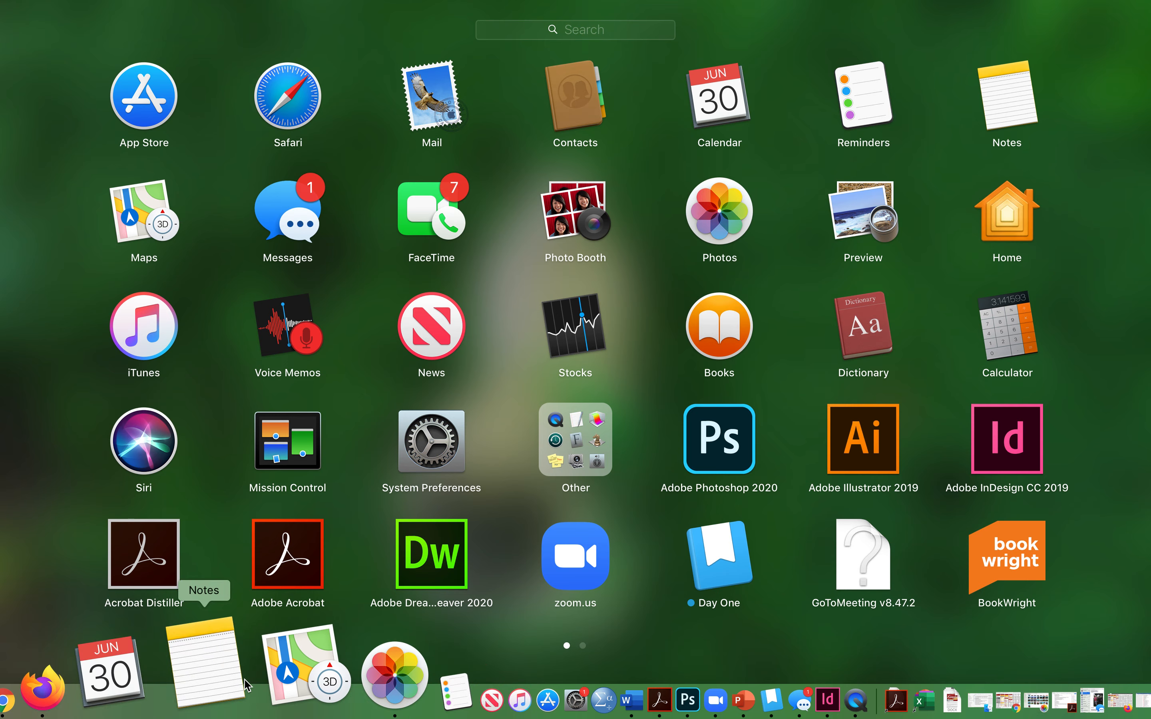
Switch to InDesign, start a new document and set its units to inches
{"action": "left_click", "coordinate": [681, 690]}
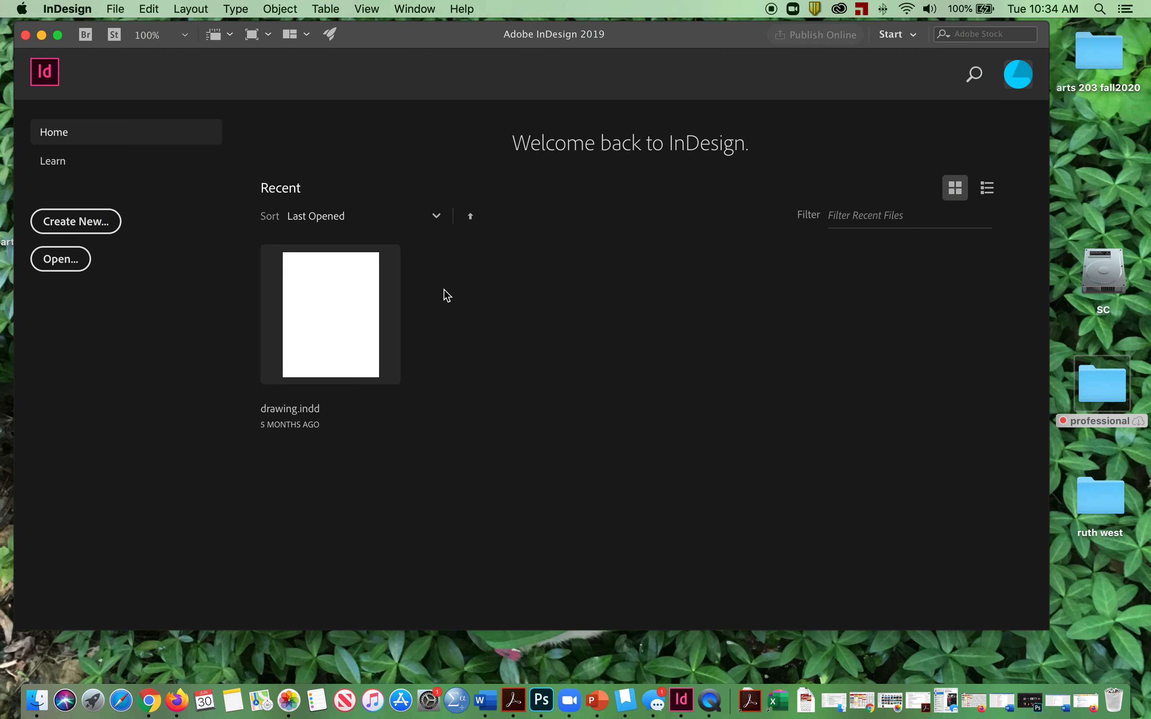
{"action": "left_click", "coordinate": [90, 222]}
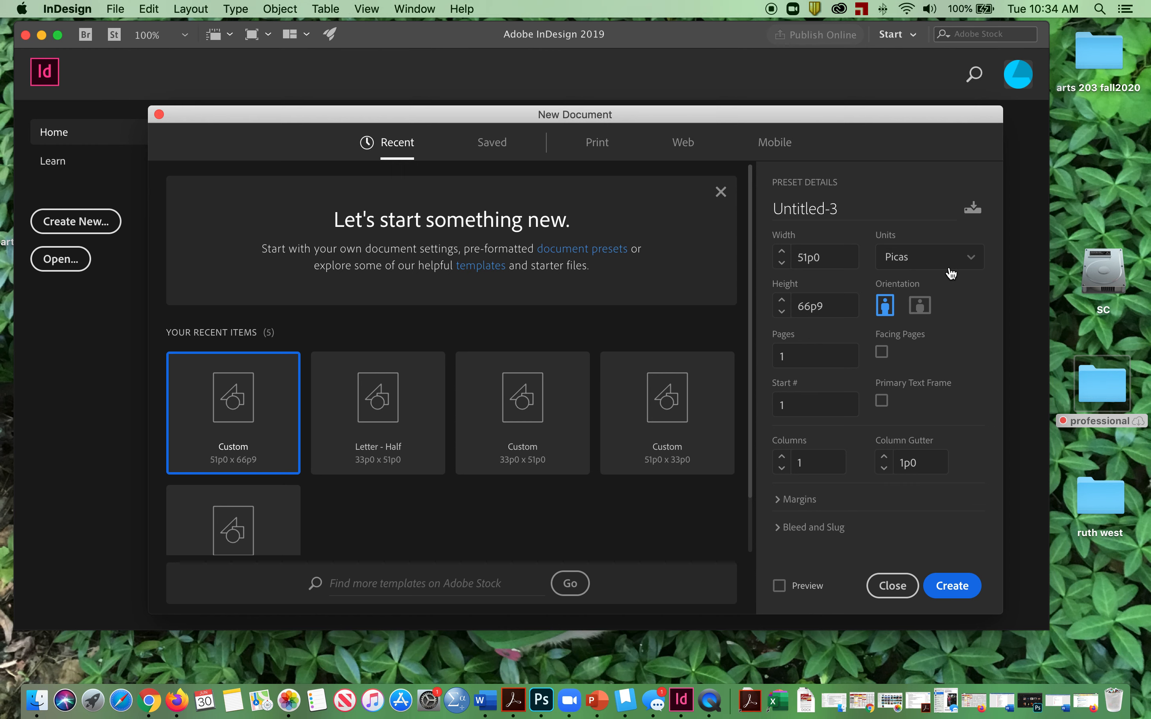
{"action": "left_click", "coordinate": [973, 259]}
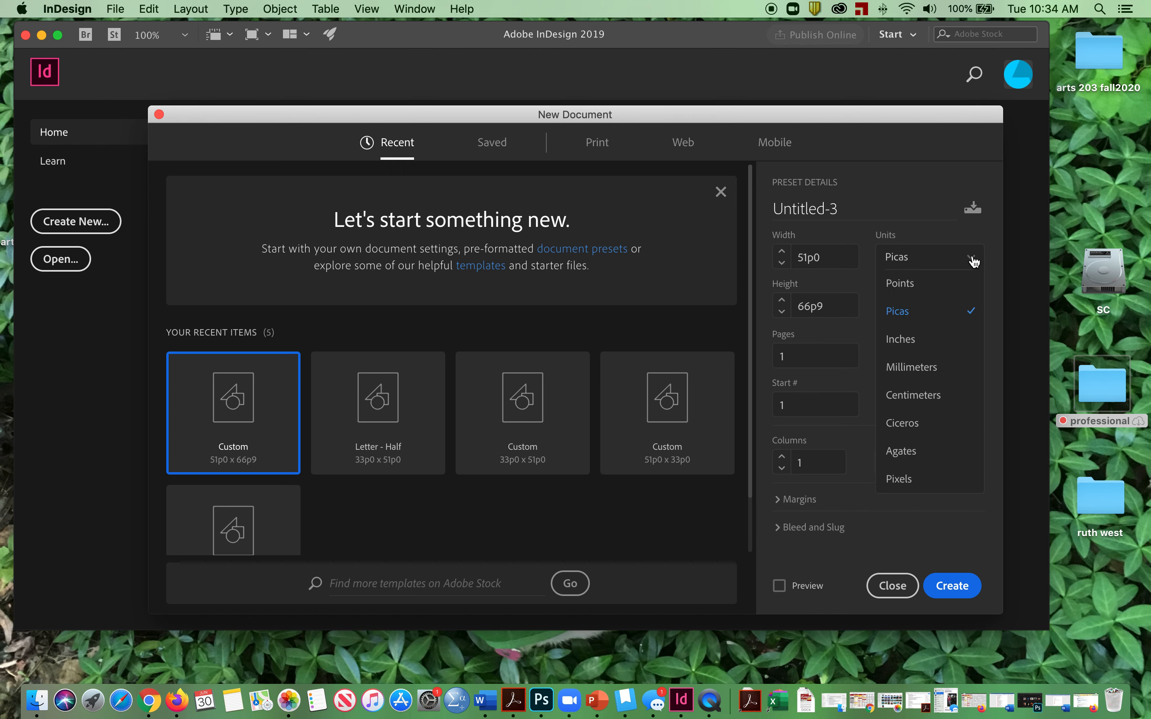
{"action": "left_click", "coordinate": [925, 347]}
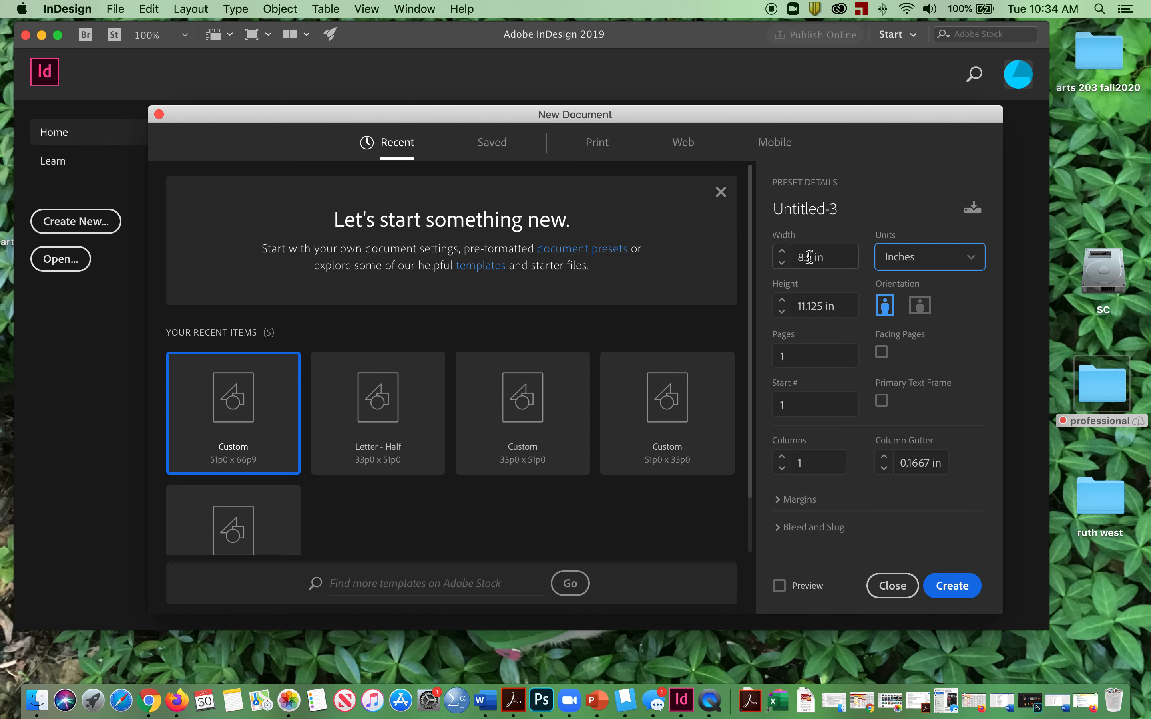
Set the page size to 8.5 in wide by 11 in high, show the margin settings and create the document
{"action": "key", "text": "Tab"}
{"action": "left_click", "coordinate": [828, 258]}
{"action": "triple_click", "coordinate": [792, 257]}
{"action": "type", "text": "8"}
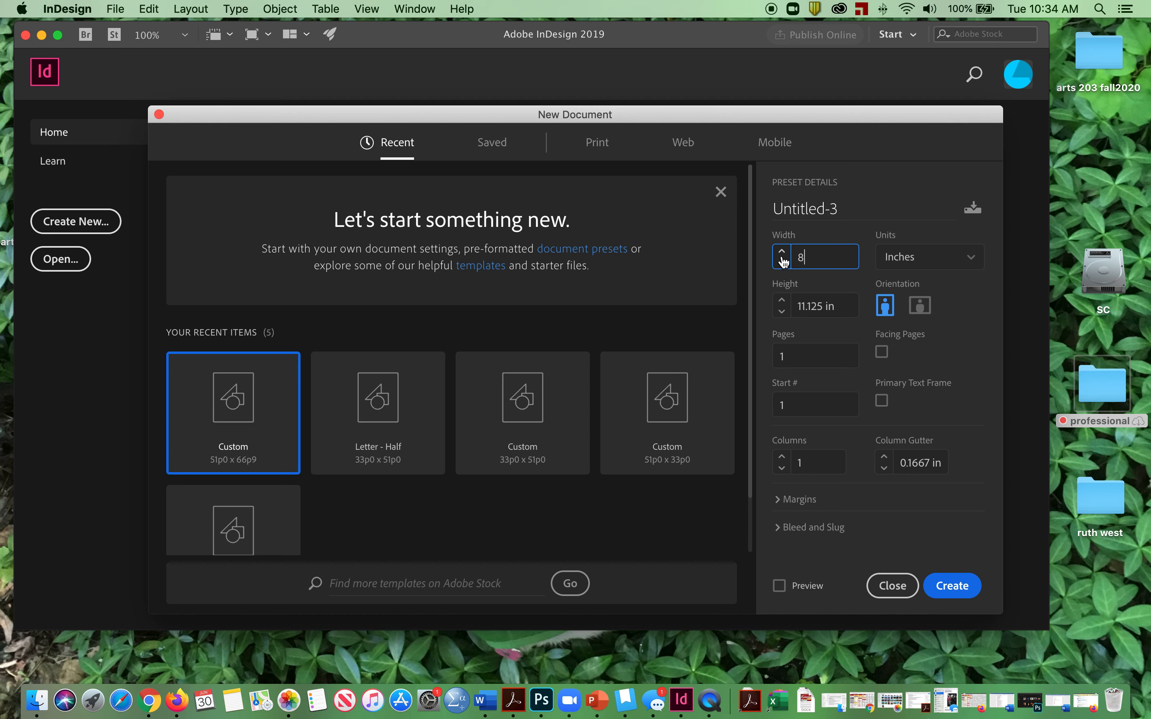
{"action": "key", "text": "Tab"}
{"action": "type", "text": "11"}
{"action": "left_click", "coordinate": [838, 335]}
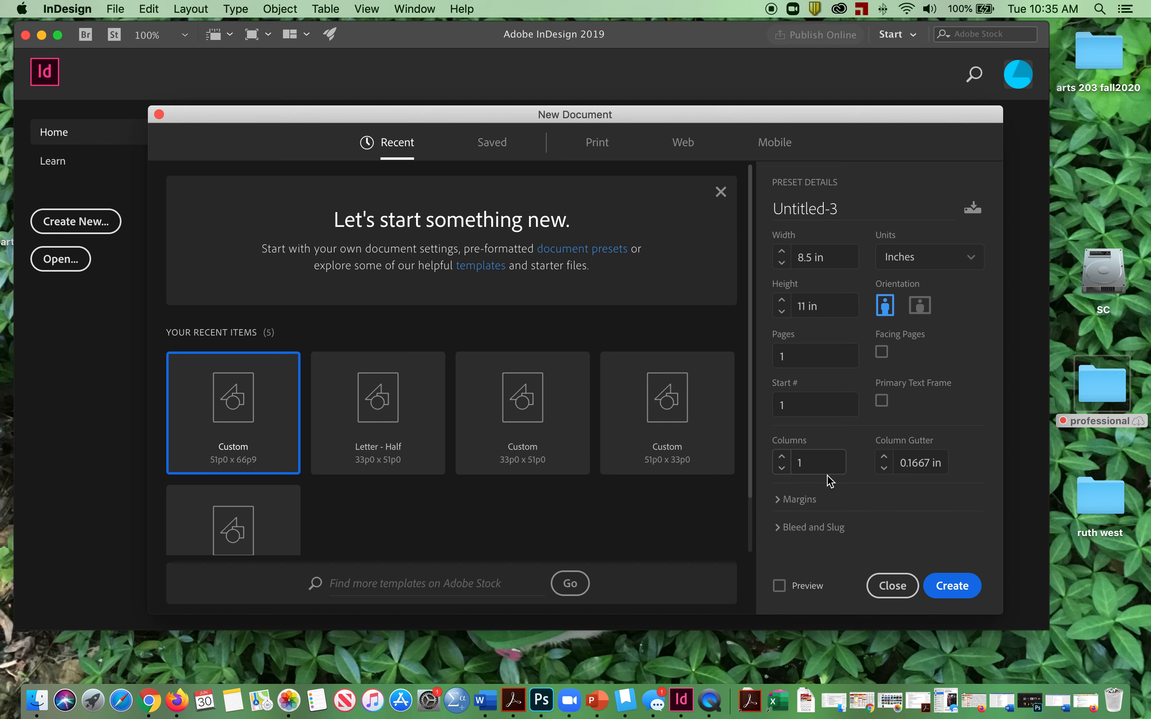
{"action": "left_click", "coordinate": [782, 500]}
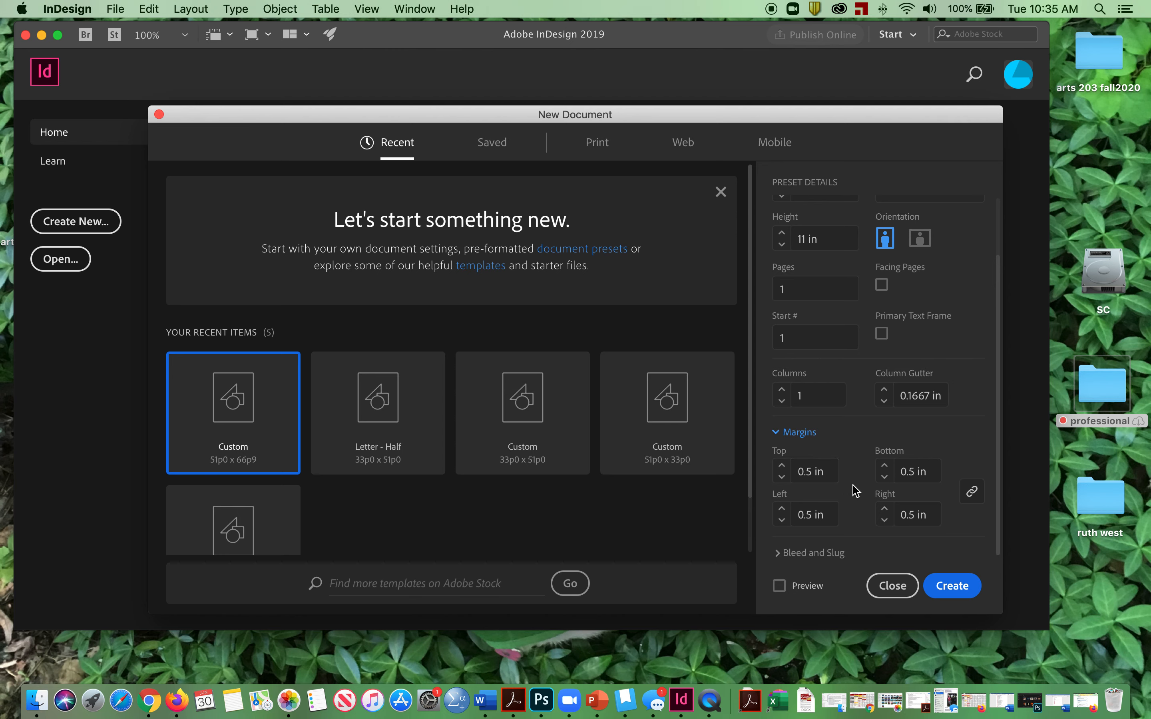
{"action": "left_click", "coordinate": [952, 587]}
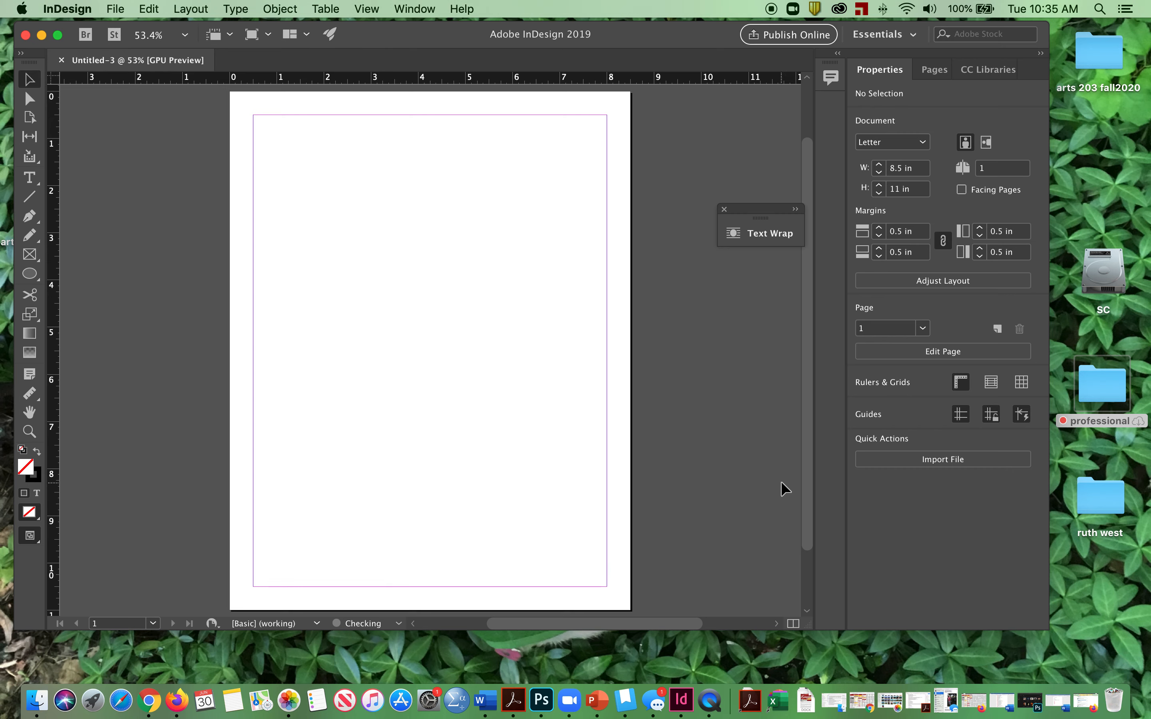
Draw a text frame about 6.8 by 2 in near the top of the page and paste the copied quote into it
{"action": "left_click", "coordinate": [935, 72]}
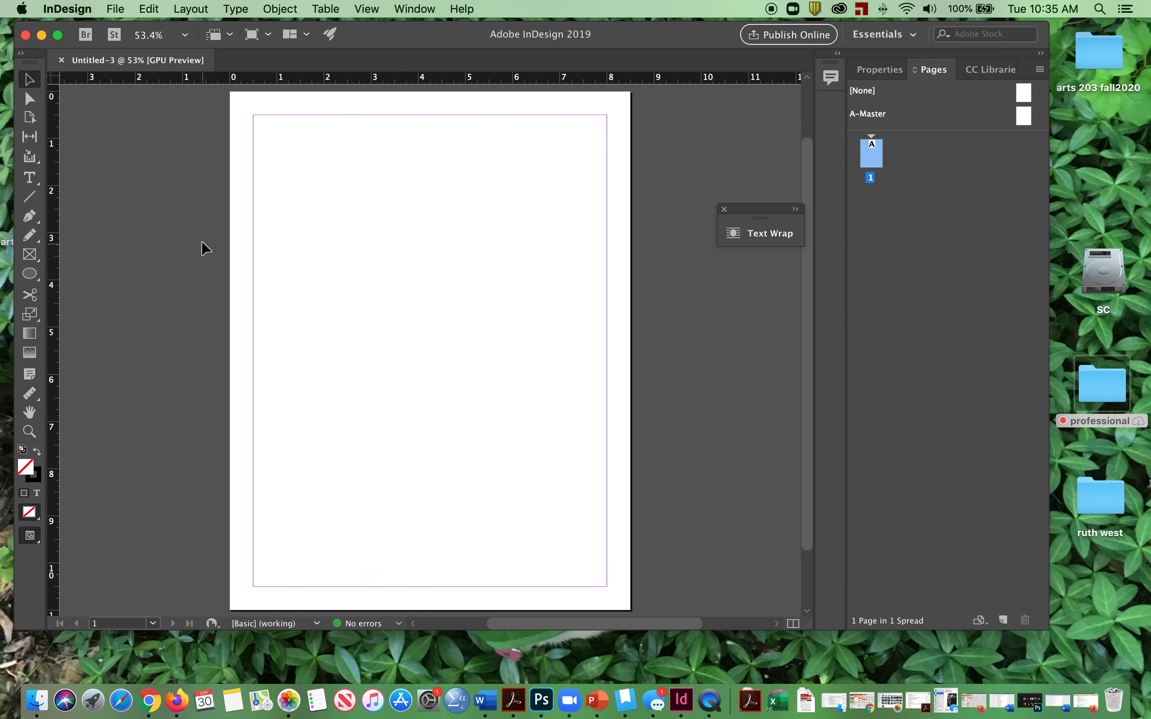
{"action": "left_click", "coordinate": [30, 180]}
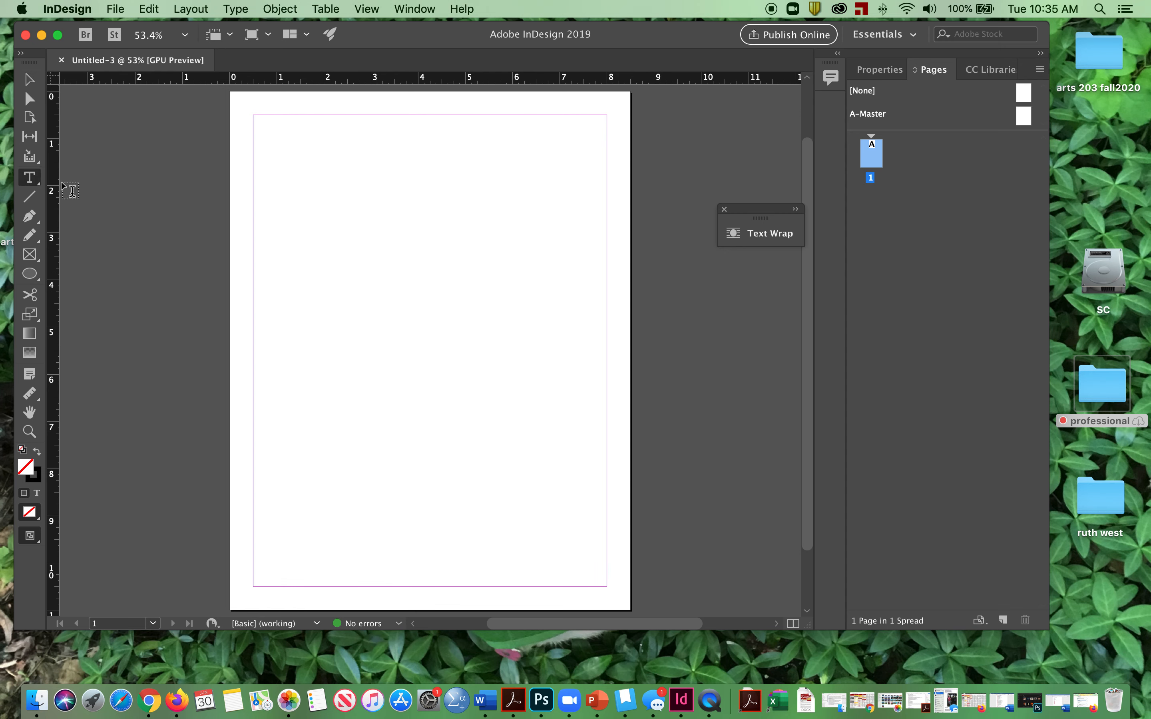
{"action": "left_click_drag", "start_coordinate": [270, 140], "coordinate": [591, 235]}
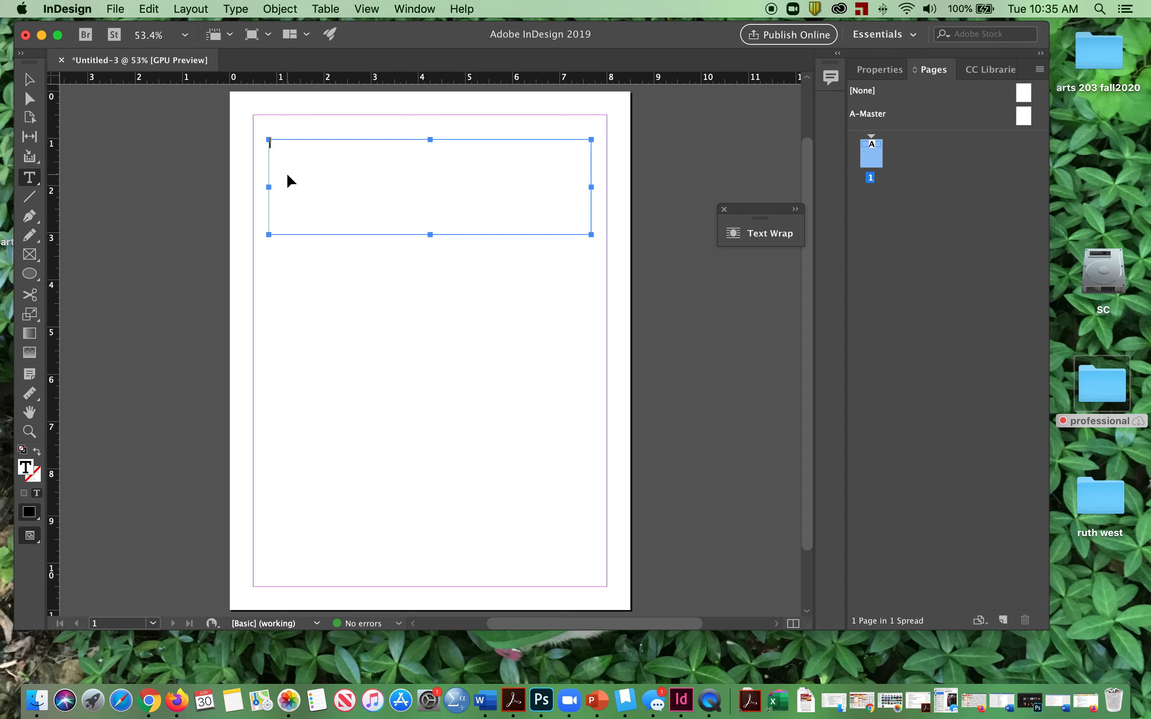
{"action": "key", "text": "super+v"}
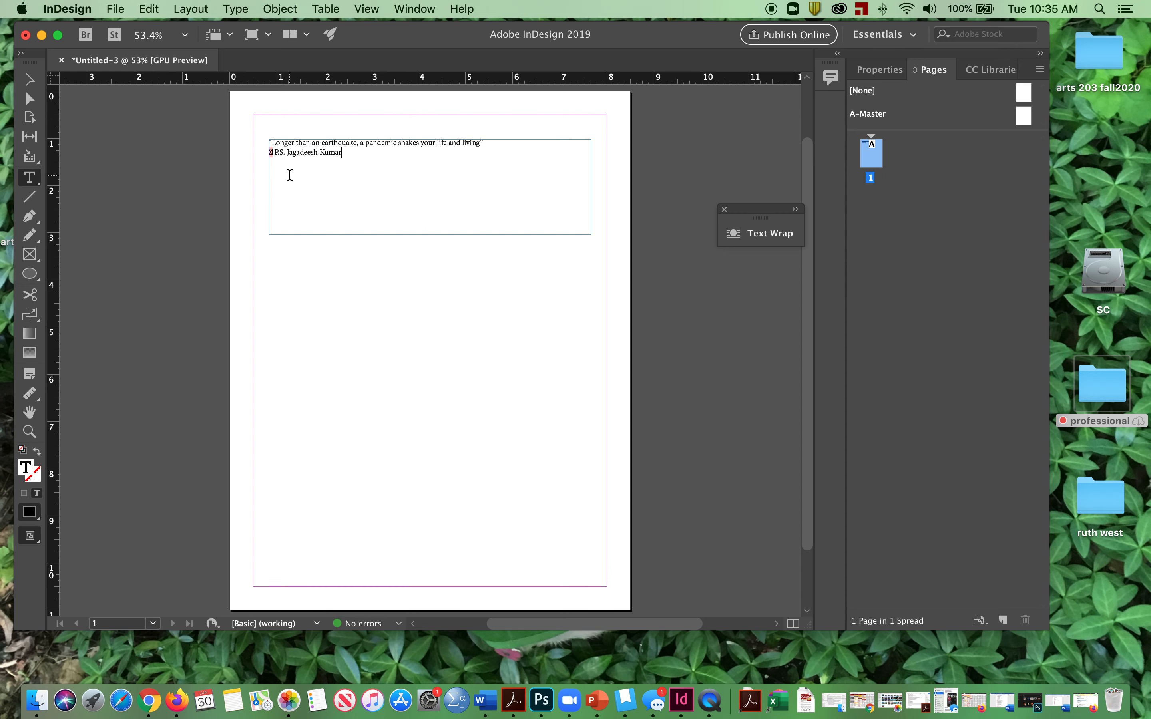
Delete the missing-glyph character at the start of the attribution line below the quote
{"action": "key", "text": "super+1"}
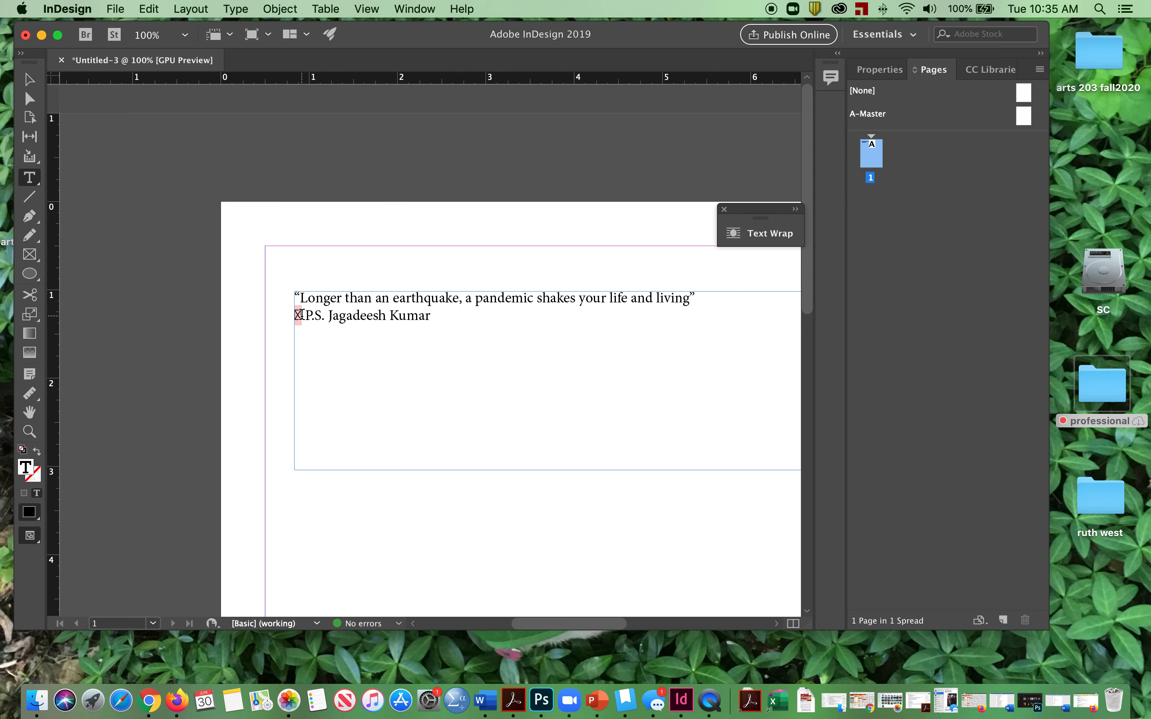
{"action": "left_click", "coordinate": [301, 314]}
{"action": "key", "text": "BackSpace"}
{"action": "scroll", "coordinate": [341, 282], "scroll_direction": "left", "scroll_amount": 2}
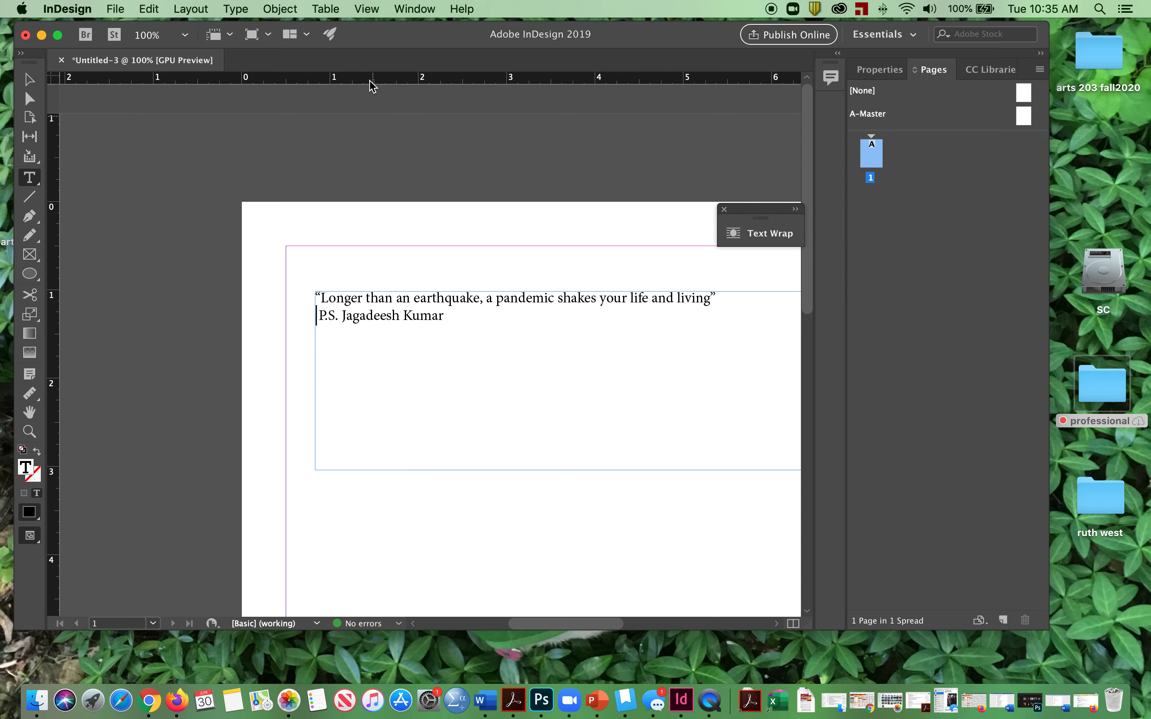
{"action": "left_click_drag", "start_coordinate": [367, 97], "coordinate": [267, 84]}
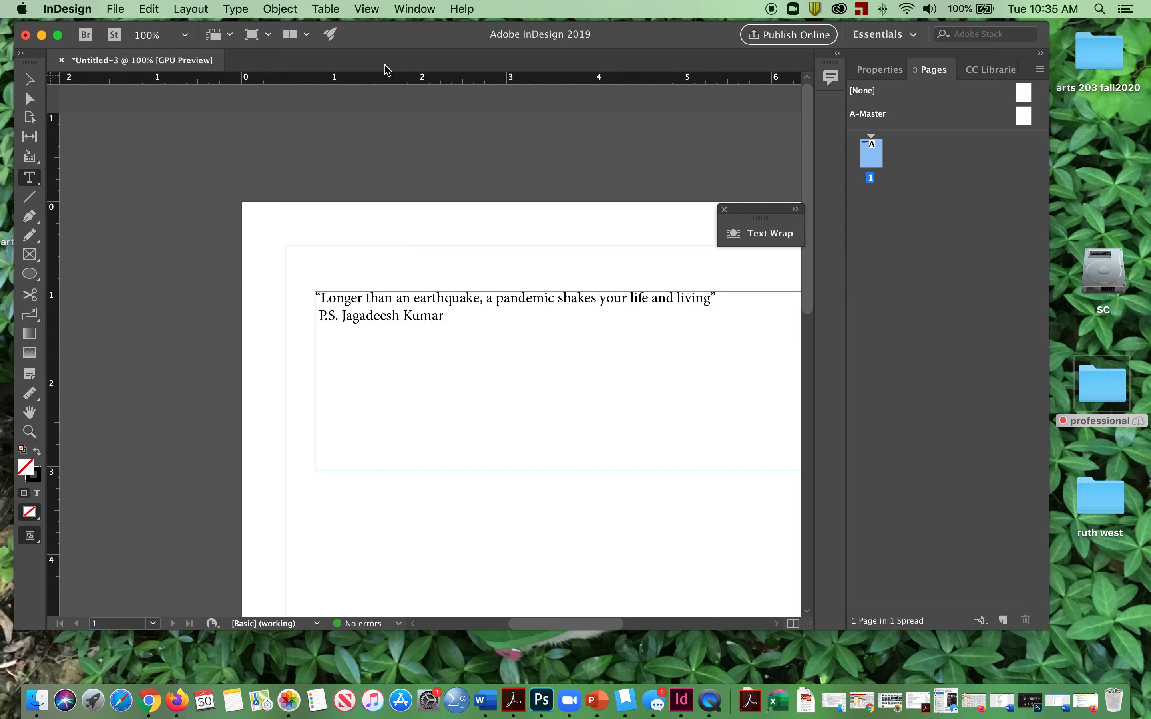
{"action": "key", "text": "super+minus"}
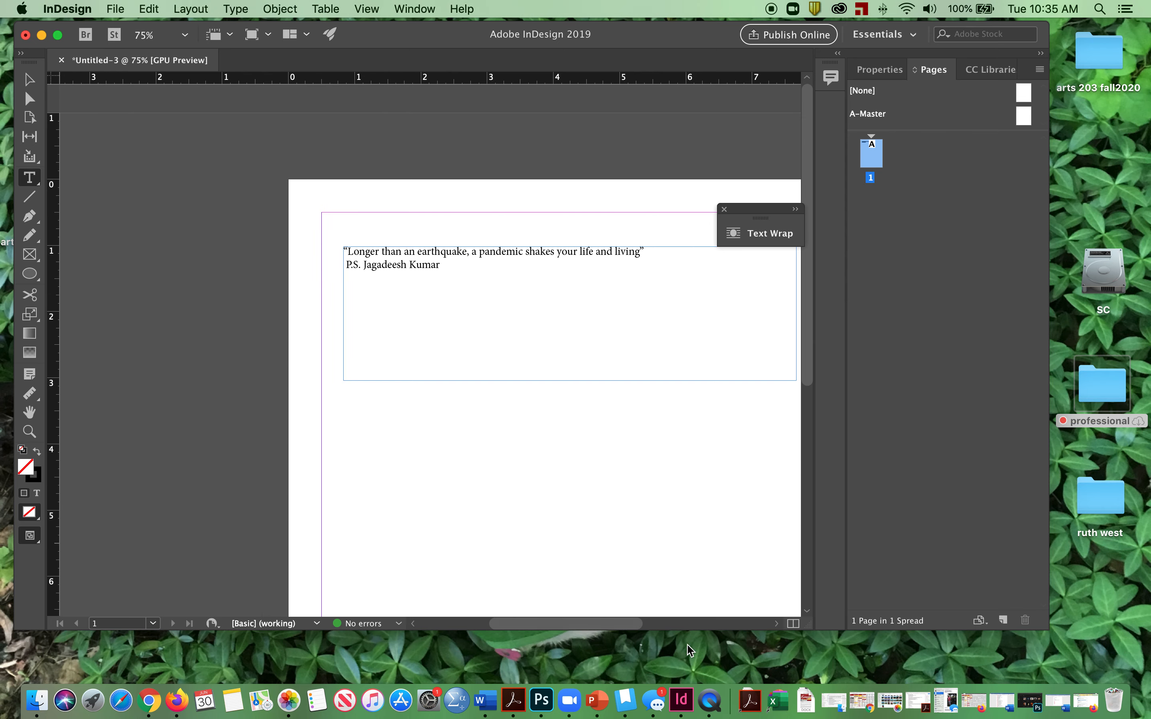
{"action": "left_click_drag", "start_coordinate": [618, 624], "coordinate": [650, 624]}
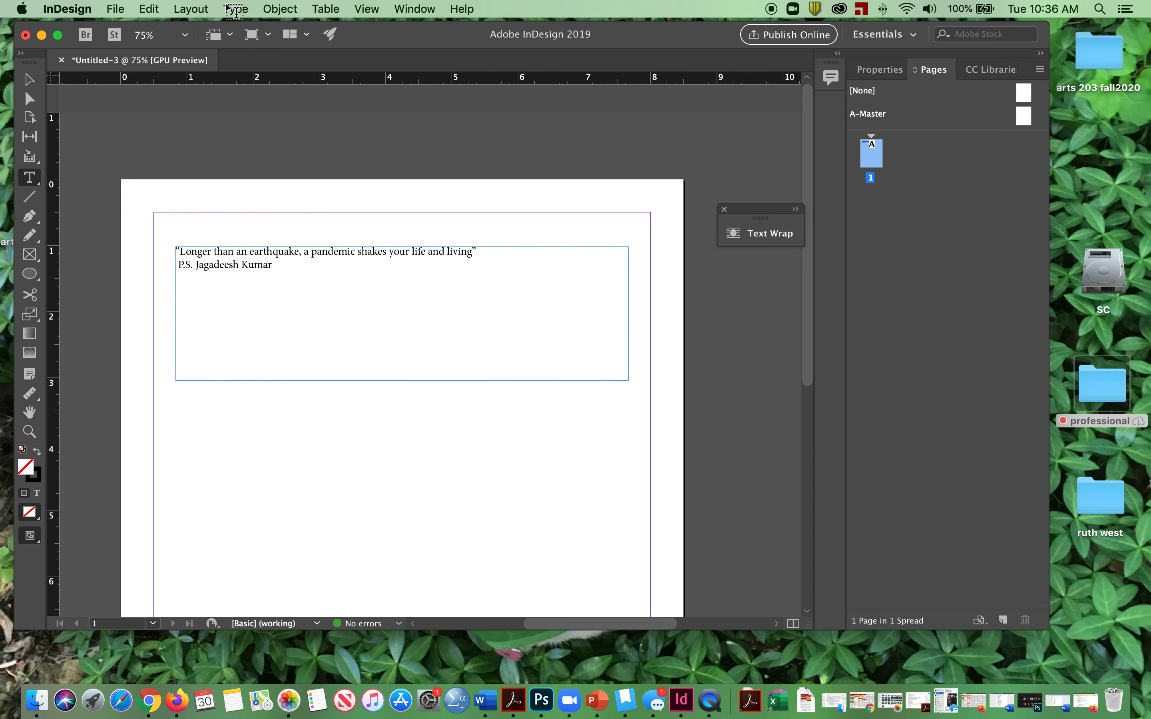
{"action": "left_click", "coordinate": [237, 10]}
{"action": "mouse_move", "coordinate": [242, 33]}
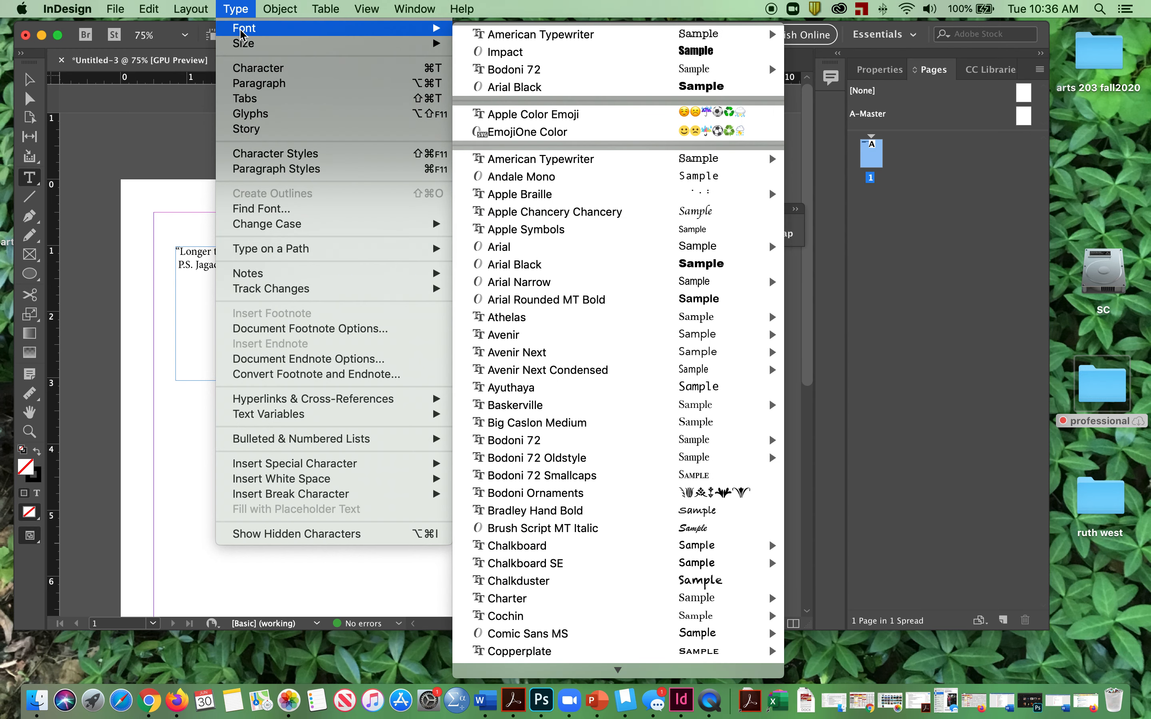
{"action": "left_click", "coordinate": [650, 128]}
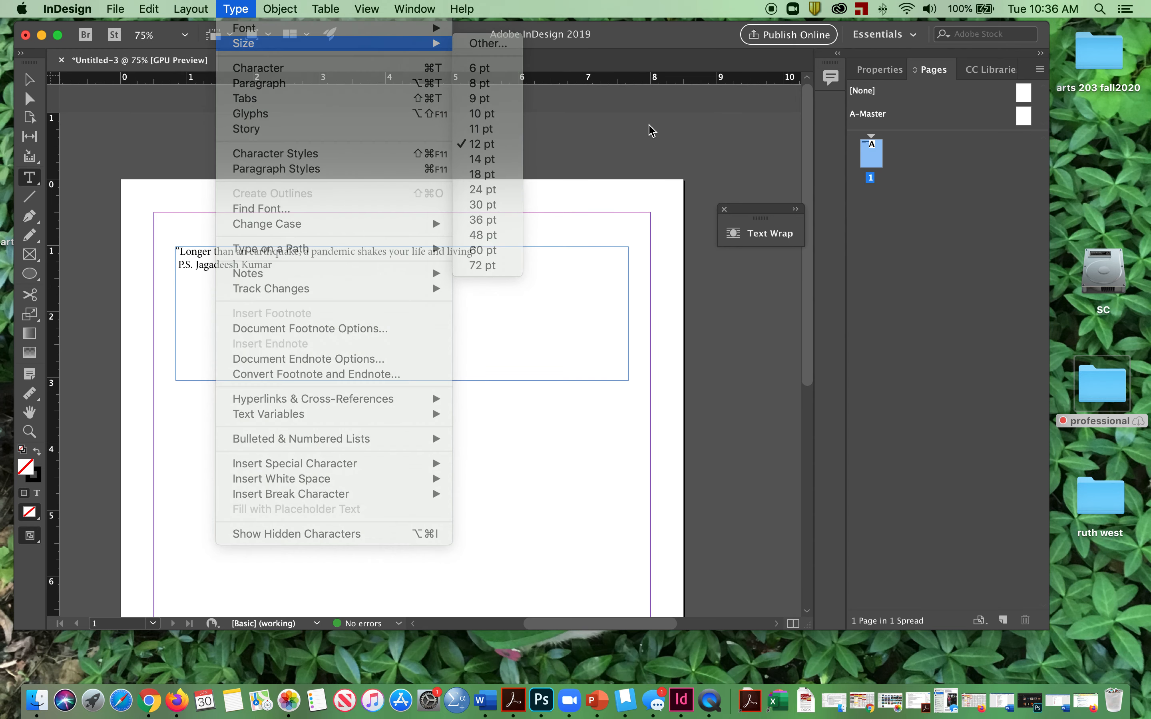
Right-align the attribution line with the quote author's name
{"action": "left_click", "coordinate": [885, 70]}
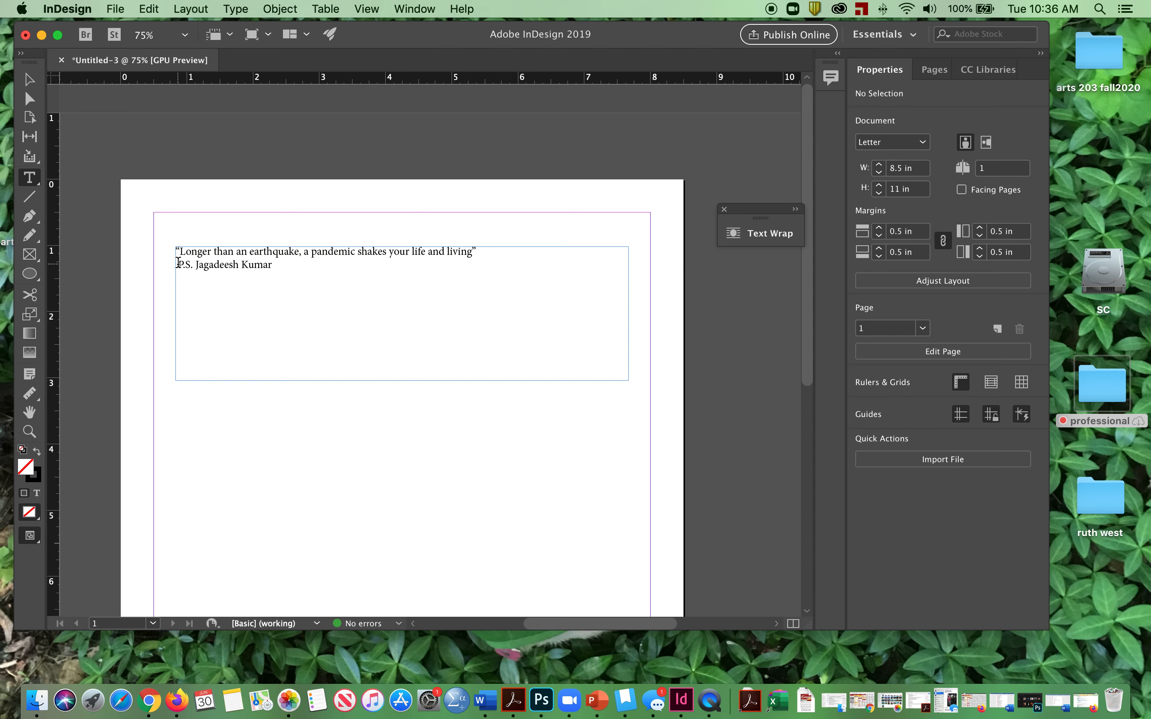
{"action": "left_click", "coordinate": [181, 265]}
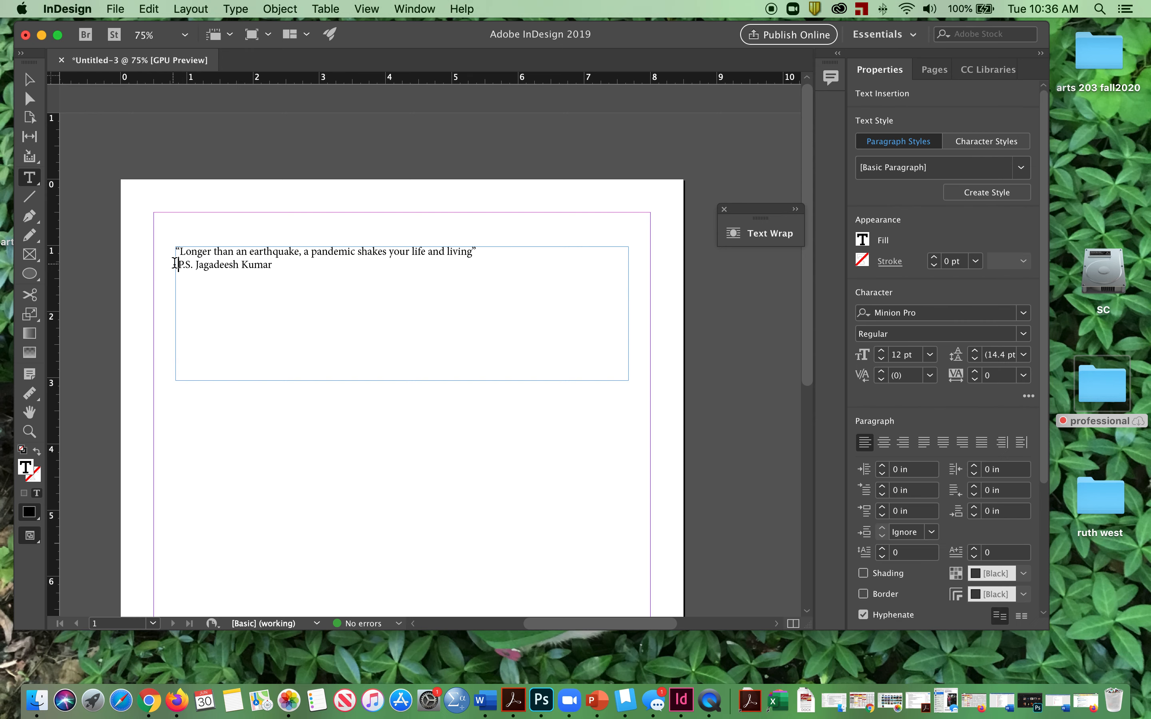
{"action": "left_click_drag", "start_coordinate": [178, 265], "coordinate": [279, 263]}
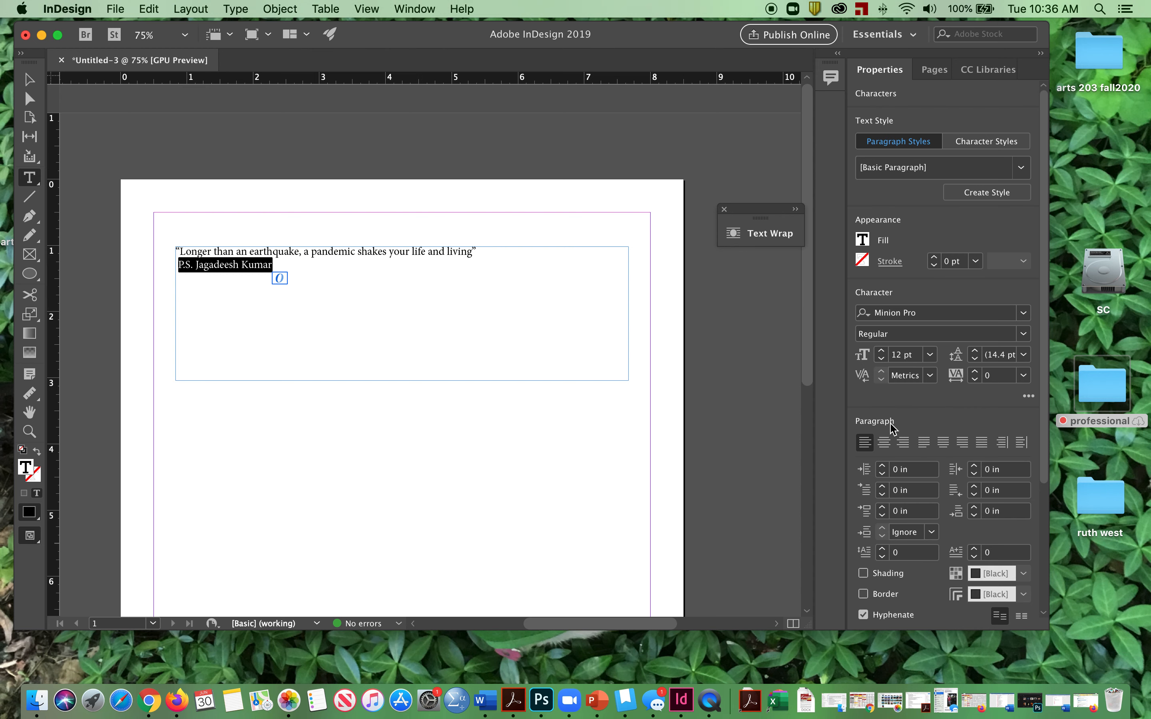
{"action": "left_click", "coordinate": [903, 446]}
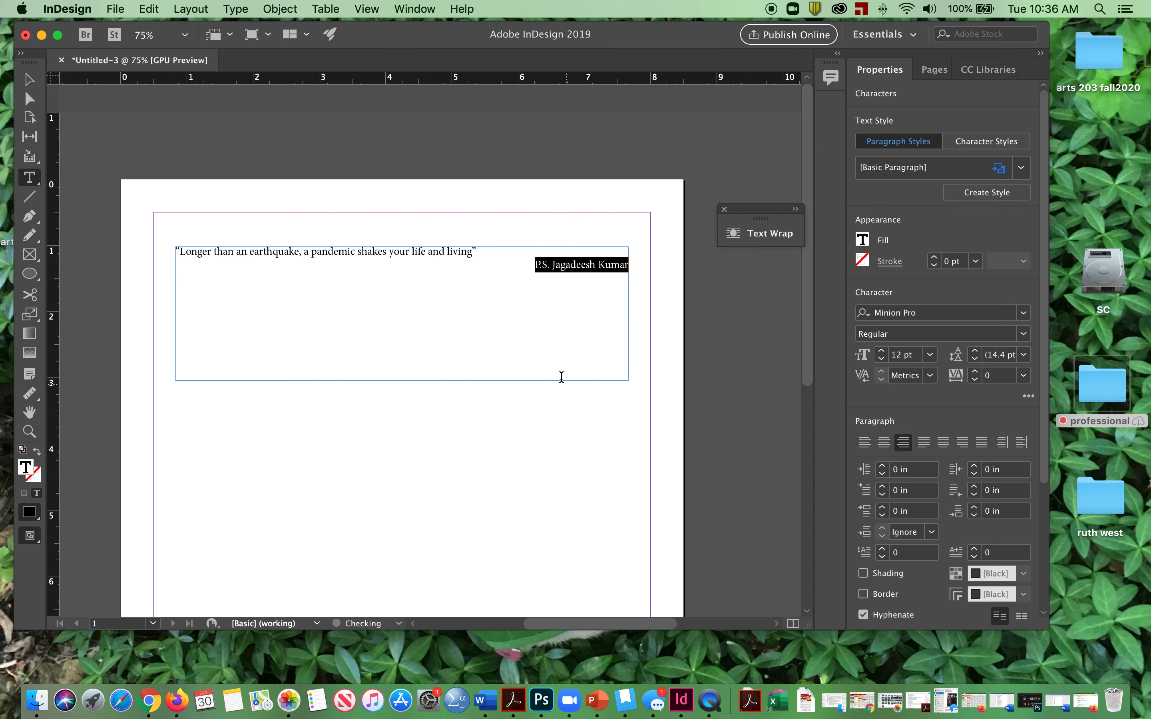
{"action": "left_click", "coordinate": [544, 339]}
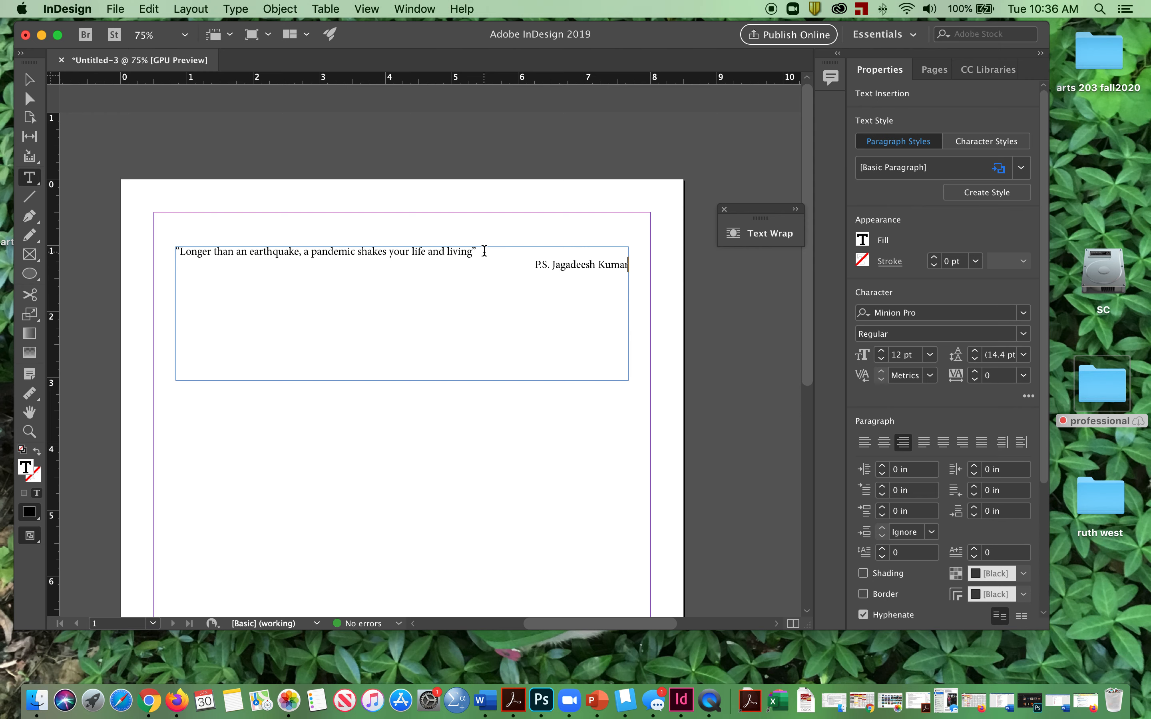
Increase the font size of the quote line to 24 pt, leaving the attribution line out
{"action": "left_click_drag", "start_coordinate": [484, 250], "coordinate": [172, 252]}
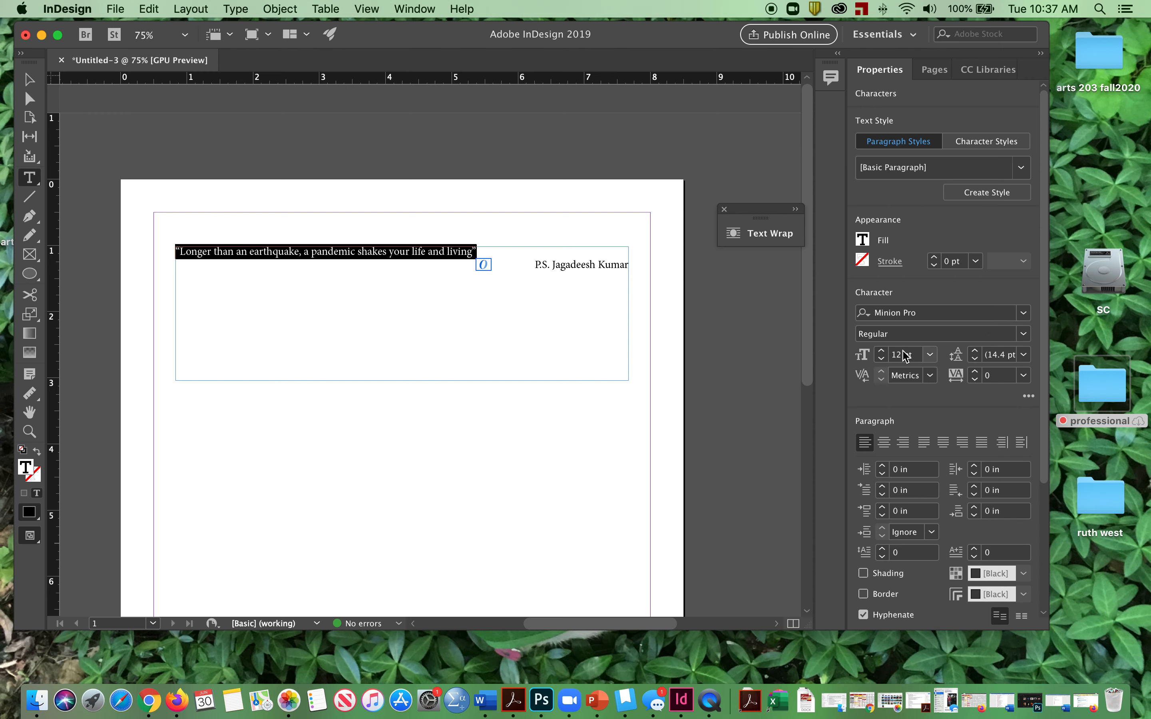
{"action": "left_click", "coordinate": [882, 351]}
{"action": "left_click", "coordinate": [883, 351]}
{"action": "left_click", "coordinate": [883, 351]}
{"action": "left_click", "coordinate": [882, 352]}
{"action": "left_click", "coordinate": [883, 352]}
{"action": "left_click", "coordinate": [883, 352]}
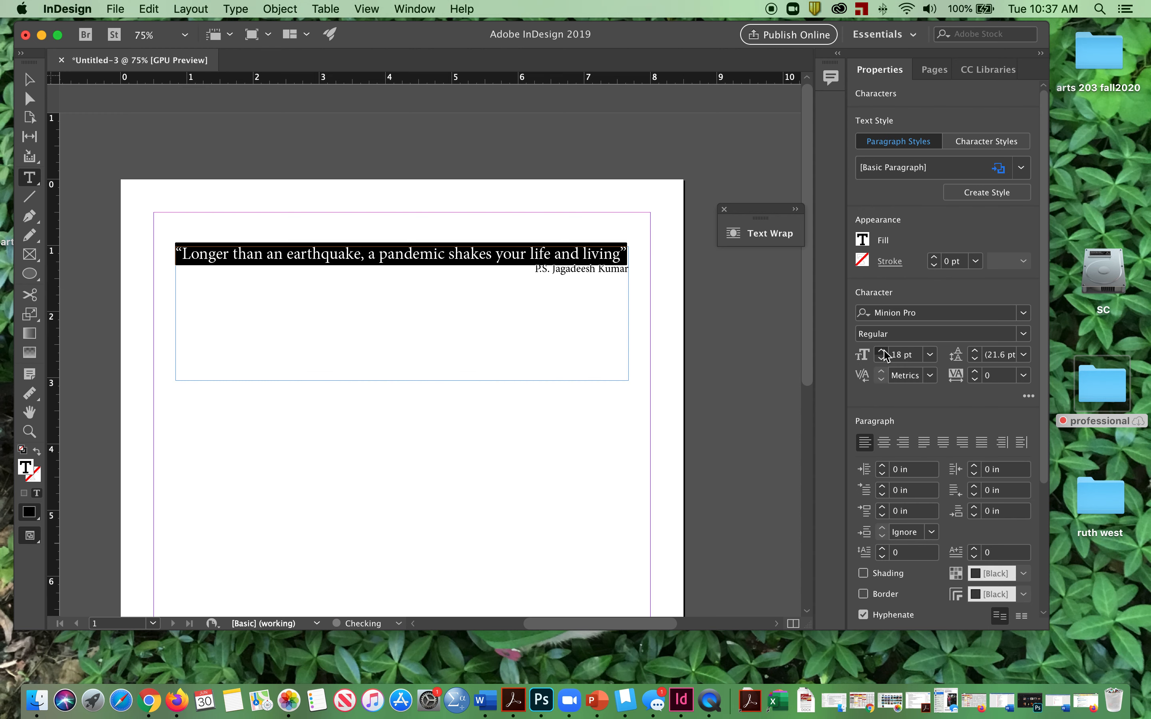
{"action": "left_click", "coordinate": [882, 352]}
{"action": "left_click", "coordinate": [883, 352]}
{"action": "left_click", "coordinate": [882, 351]}
{"action": "left_click", "coordinate": [883, 351]}
{"action": "left_click", "coordinate": [883, 352]}
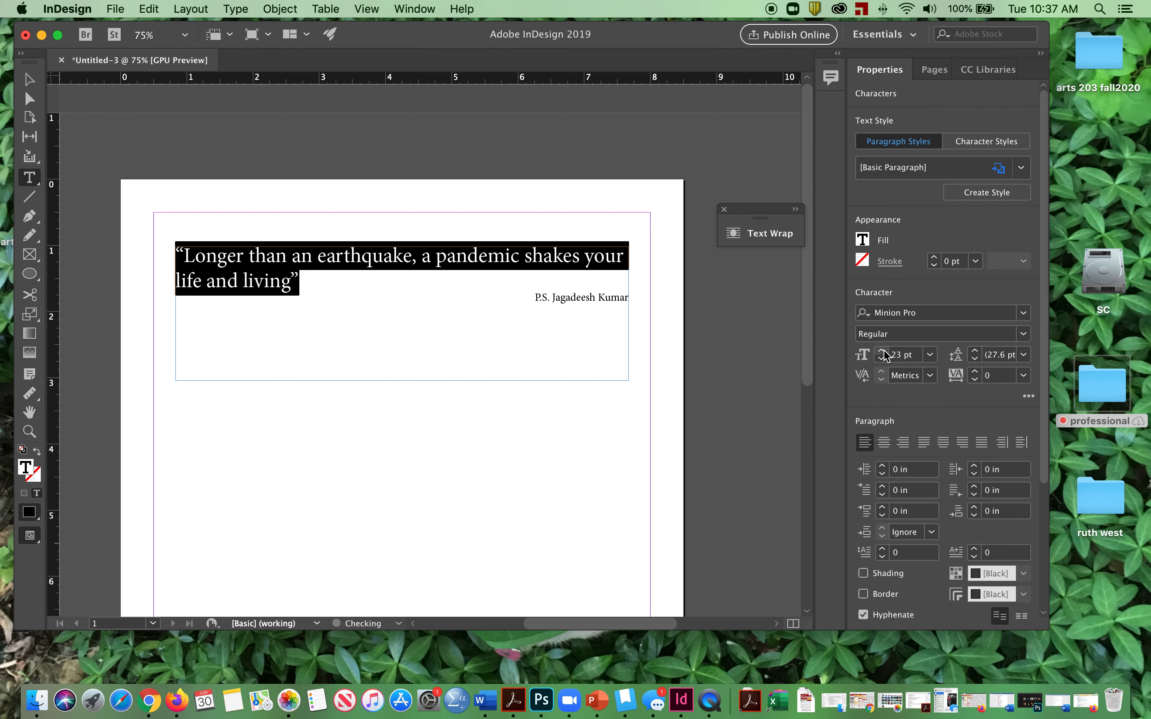
{"action": "left_click", "coordinate": [883, 352]}
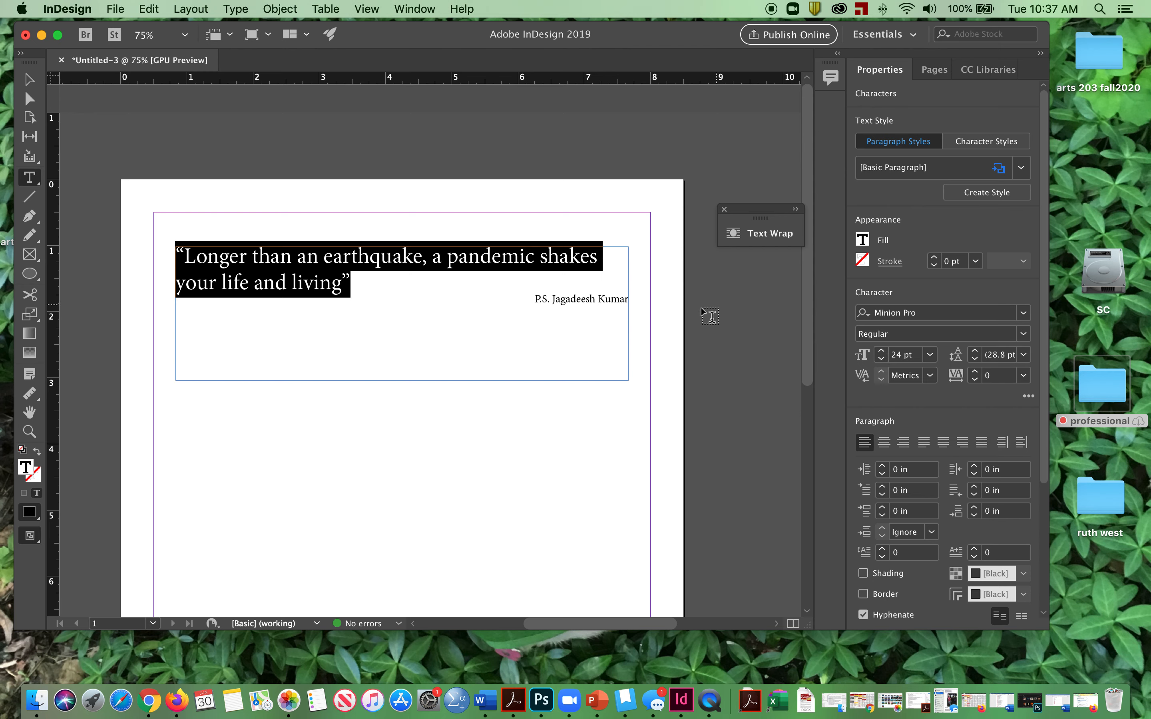
Break the quote onto a new line before "a pandemic" and add an empty line between the quote and the attribution
{"action": "left_click", "coordinate": [435, 260]}
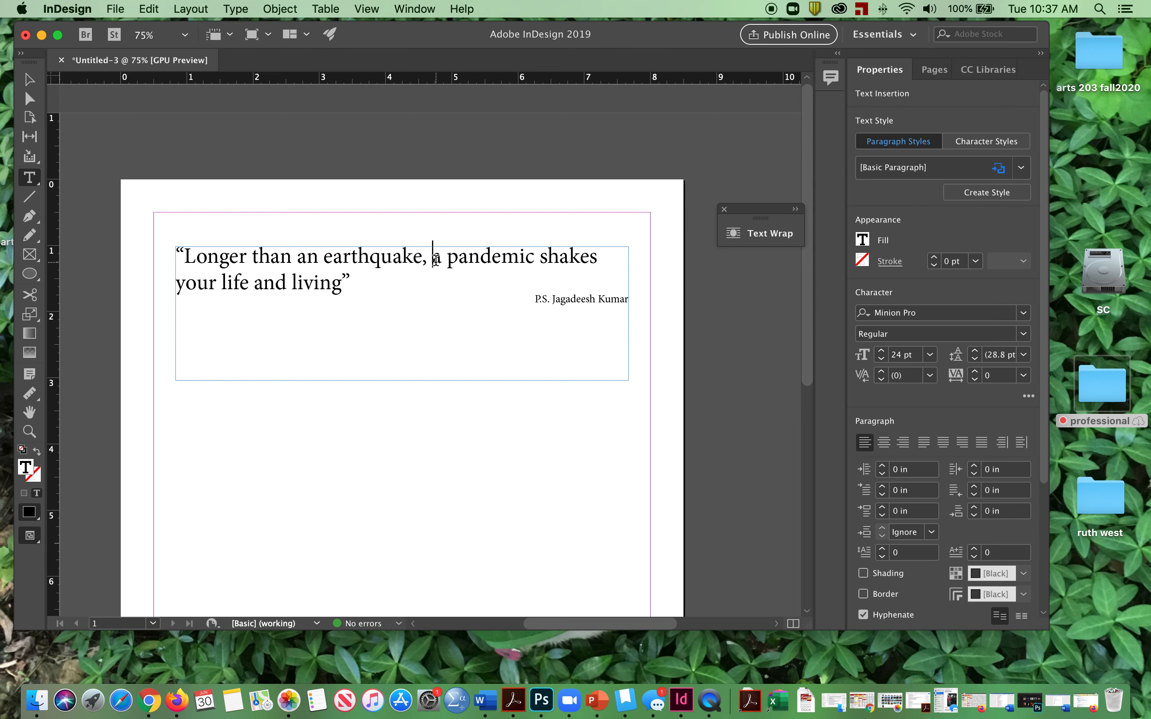
{"action": "key", "text": "Return"}
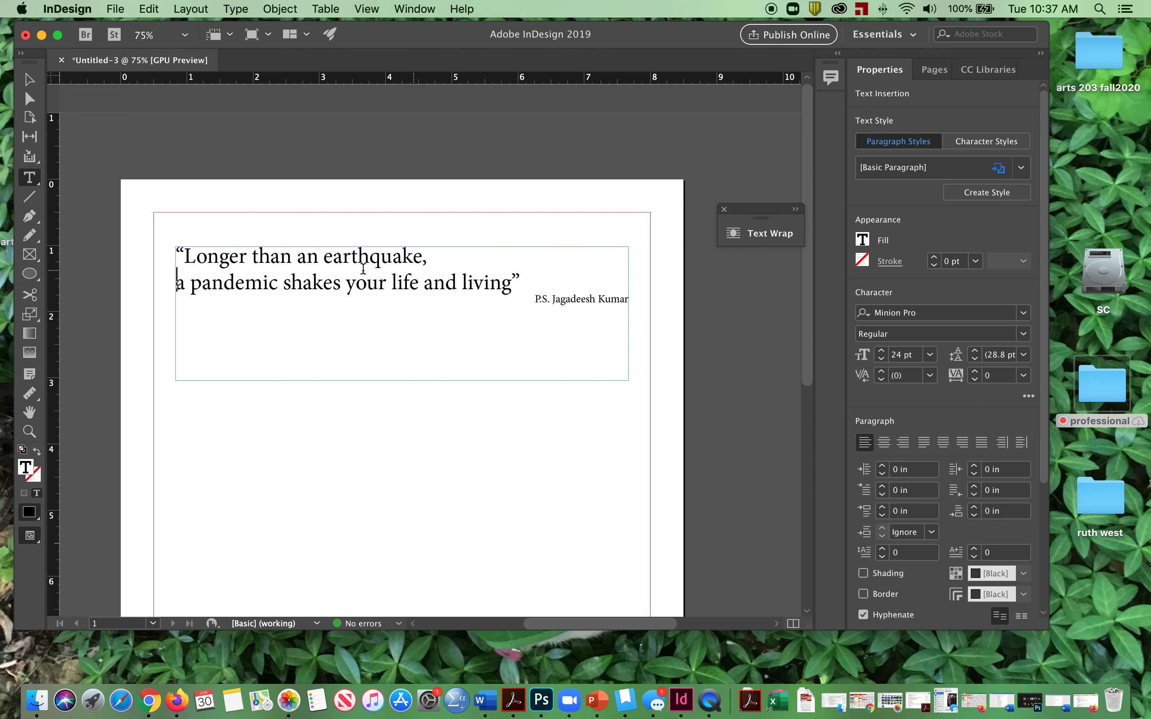
{"action": "left_click", "coordinate": [537, 281]}
{"action": "key", "text": "Return"}
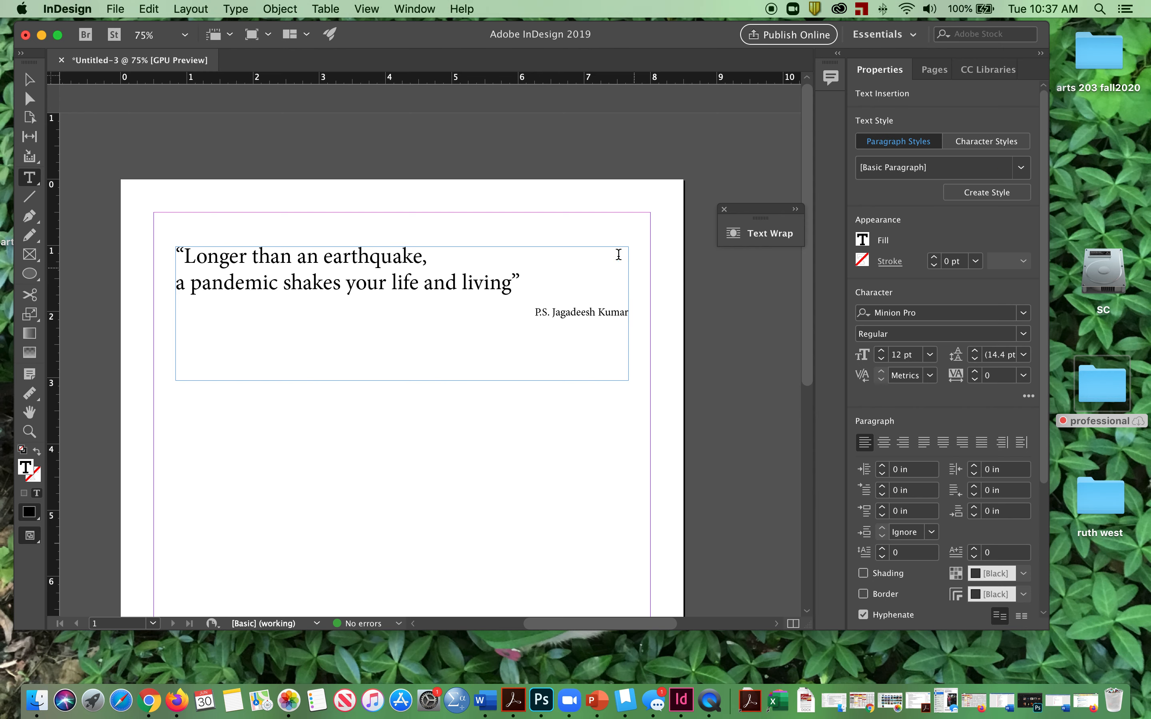
Preview fonts on both lines of the quote and set its font to Bodoni 72
{"action": "left_click_drag", "start_coordinate": [175, 251], "coordinate": [606, 282]}
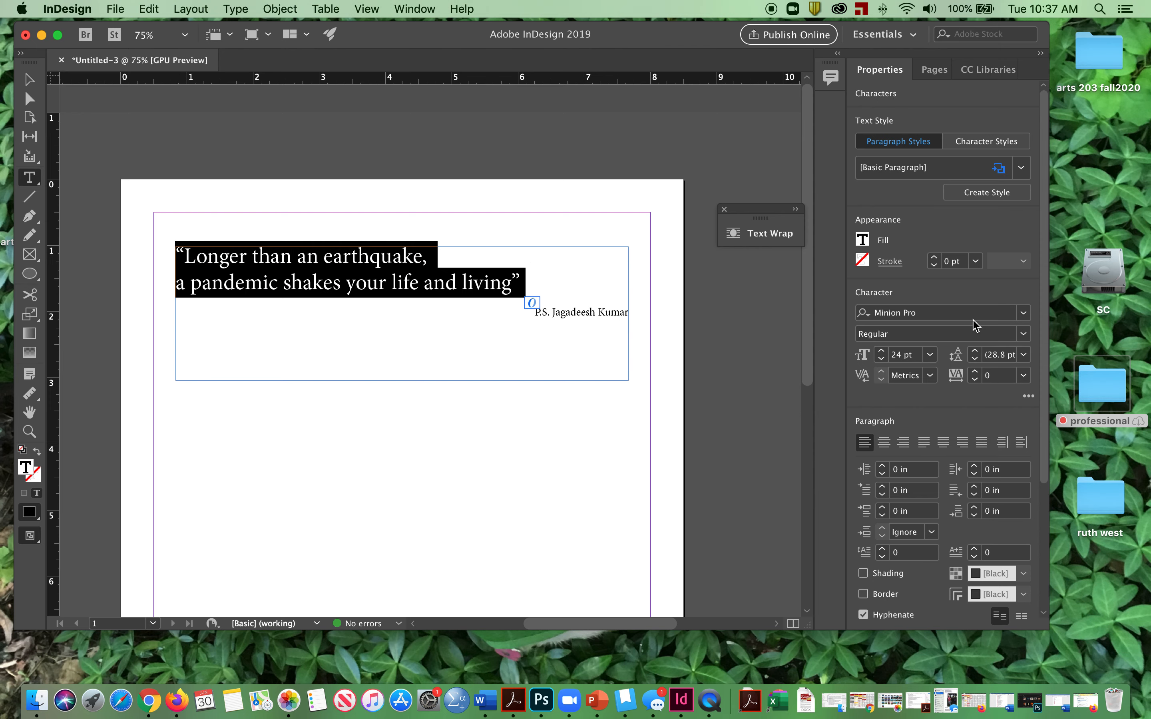
{"action": "left_click", "coordinate": [1023, 335]}
{"action": "left_click", "coordinate": [1023, 334]}
{"action": "left_click", "coordinate": [1023, 313]}
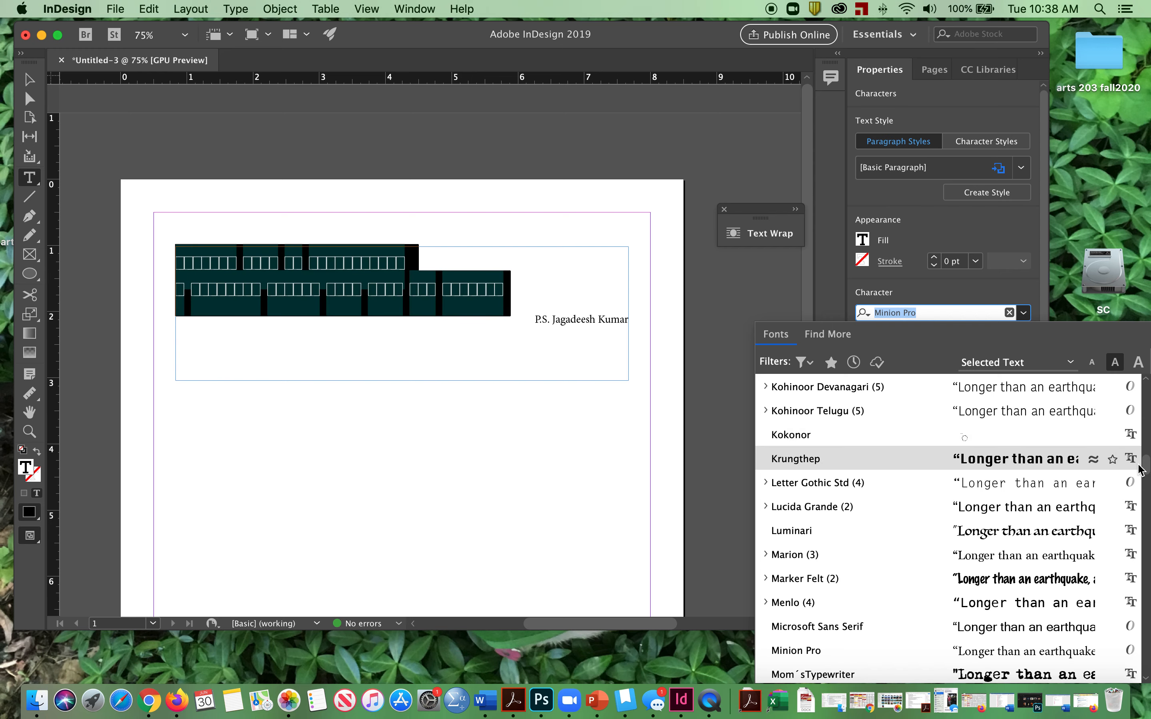
{"action": "scroll", "coordinate": [1137, 401], "scroll_direction": "up", "scroll_amount": 15}
{"action": "scroll", "coordinate": [1137, 405], "scroll_direction": "up", "scroll_amount": 3}
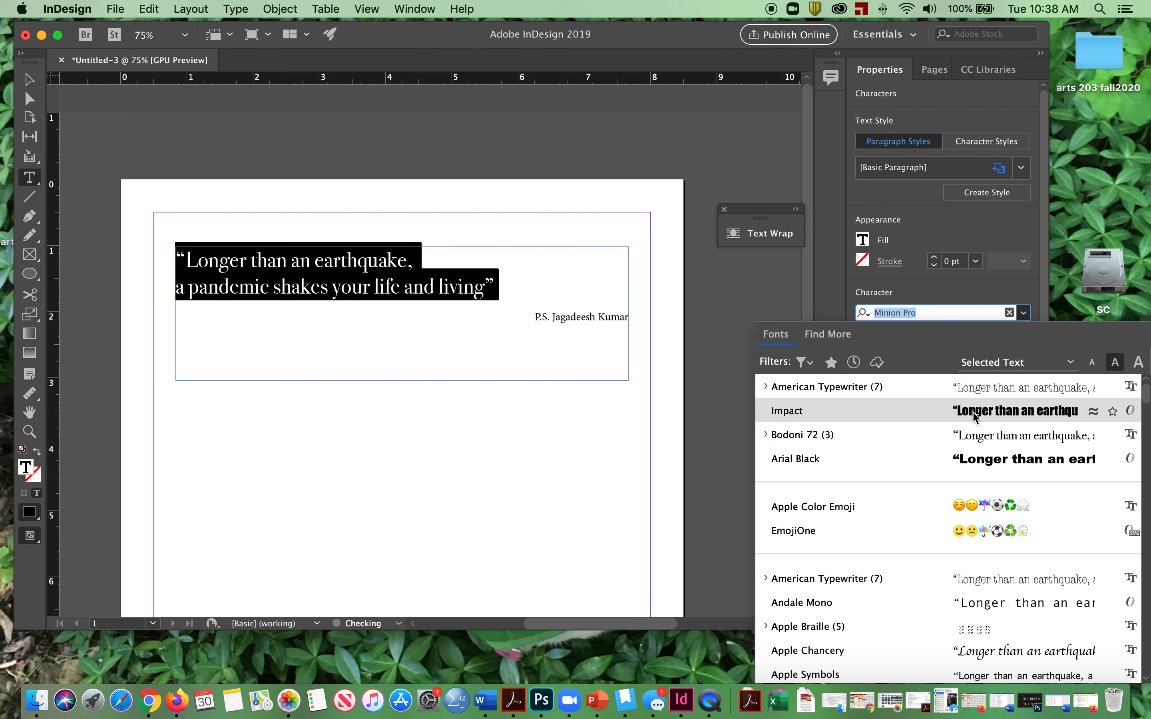
{"action": "left_click", "coordinate": [959, 439]}
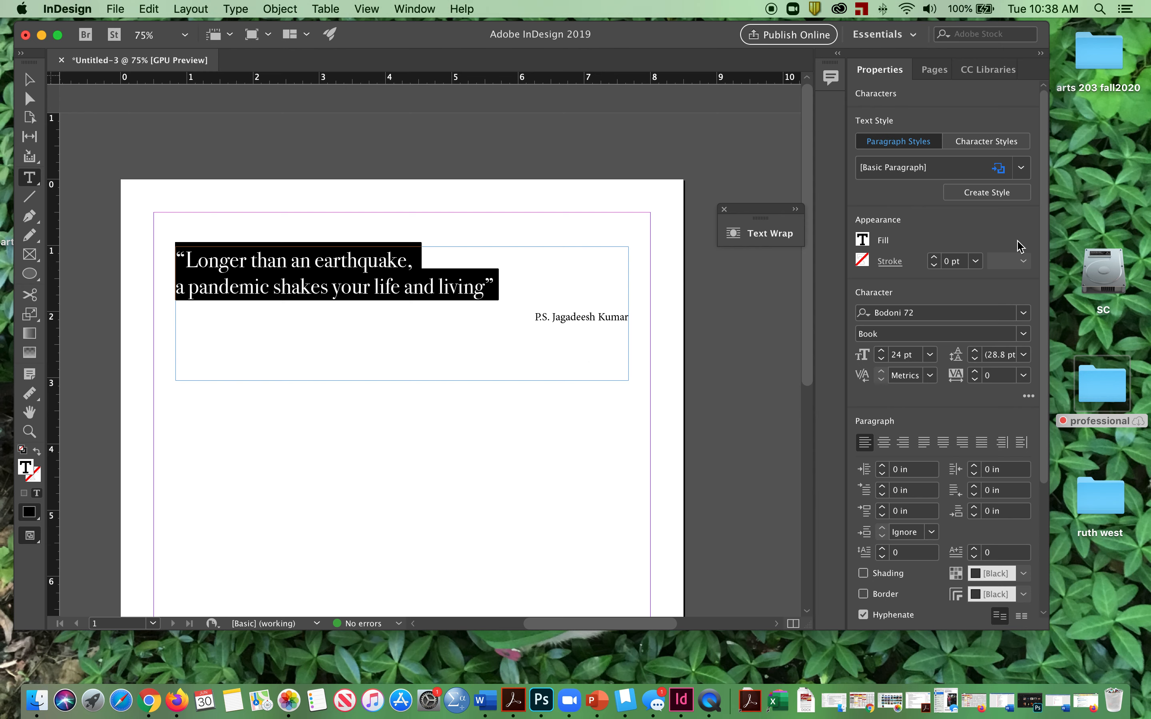
Try the Bold style on the selected quote and set it back to Book
{"action": "left_click", "coordinate": [1022, 334]}
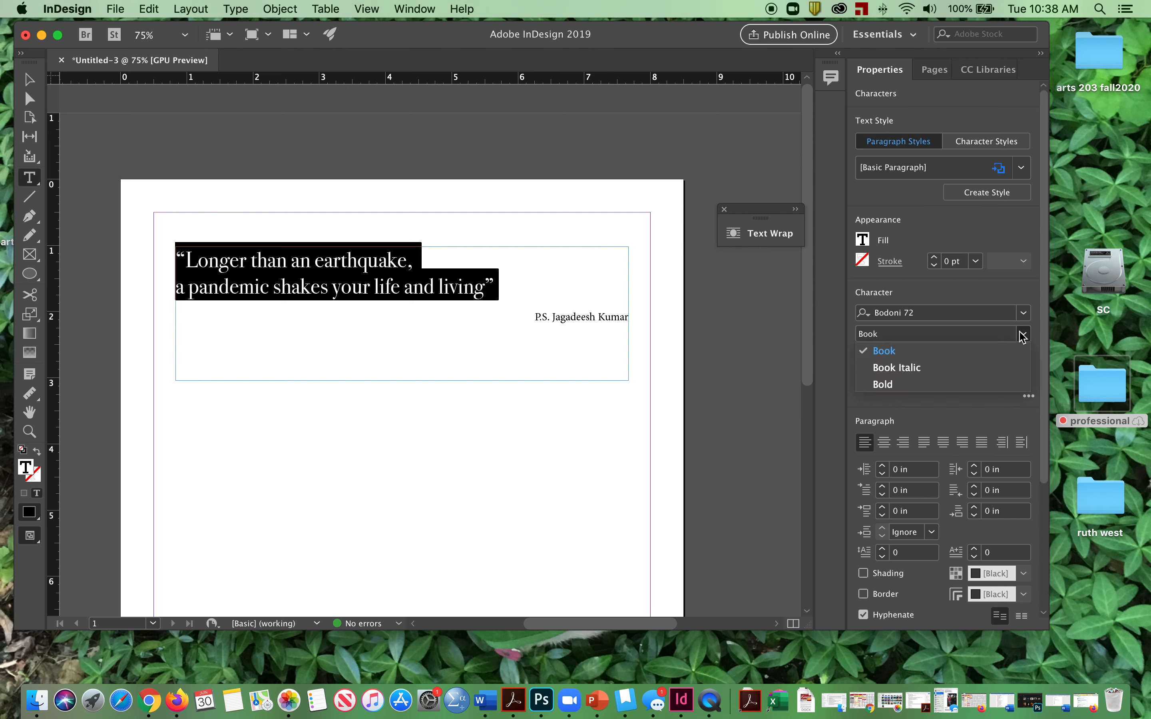
{"action": "left_click", "coordinate": [910, 388]}
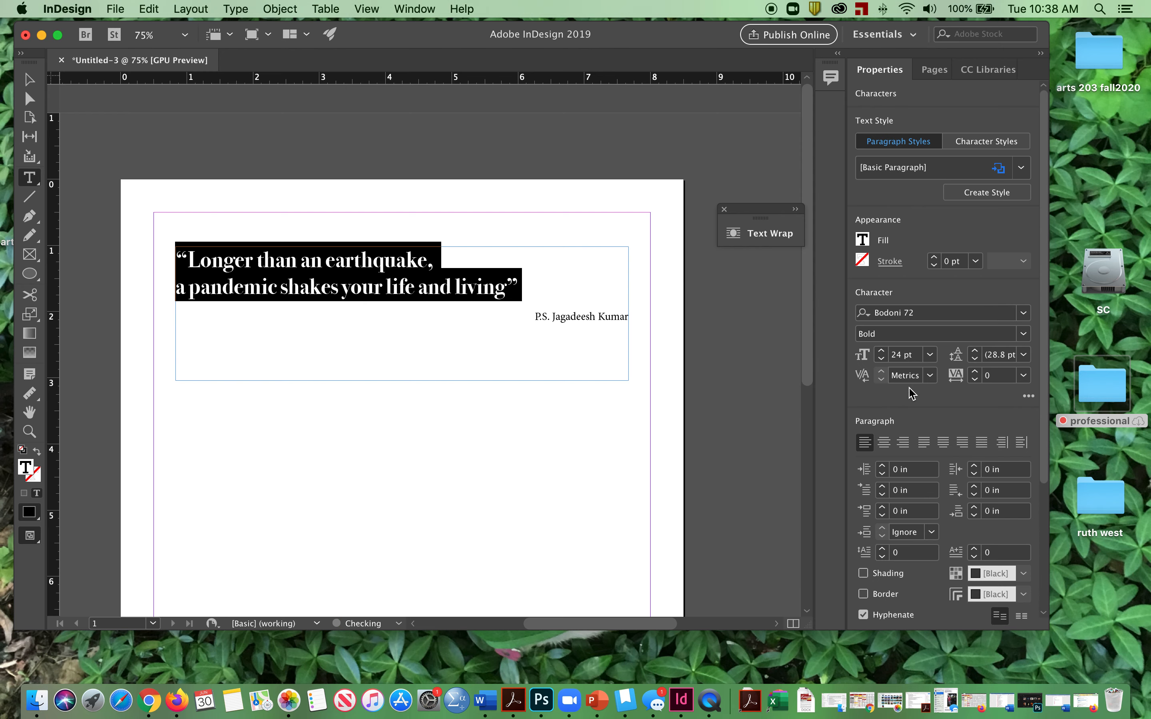
{"action": "left_click", "coordinate": [1021, 335]}
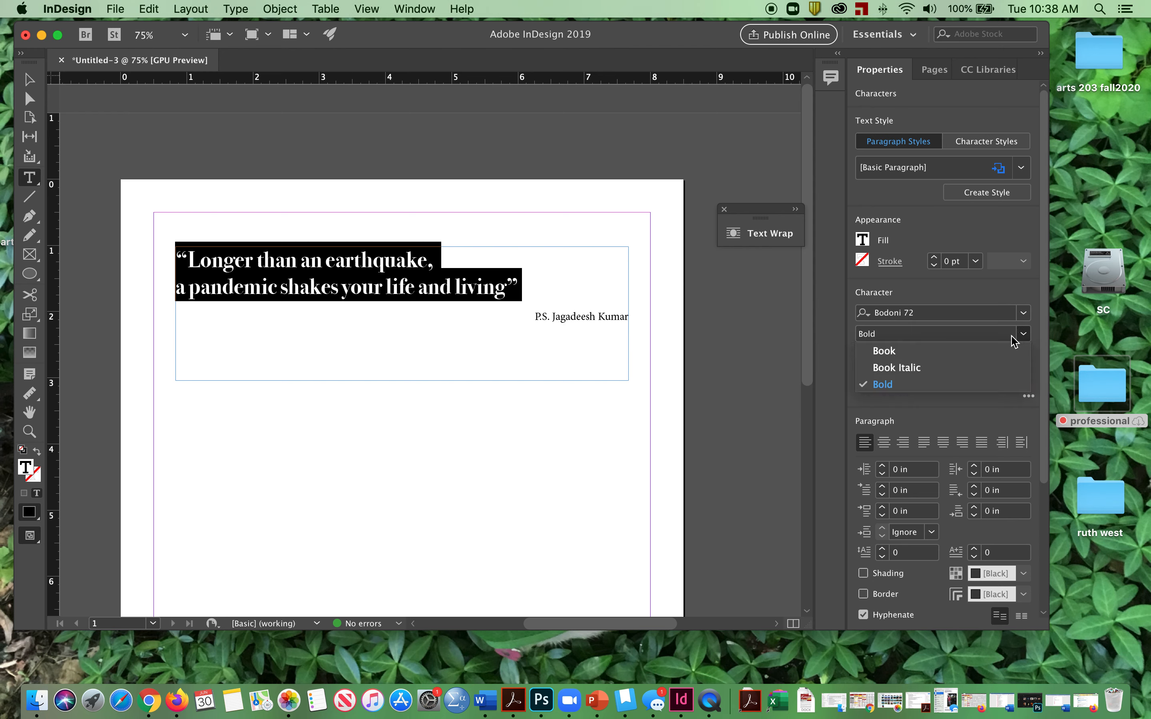
{"action": "left_click", "coordinate": [927, 352]}
{"action": "left_click", "coordinate": [547, 255]}
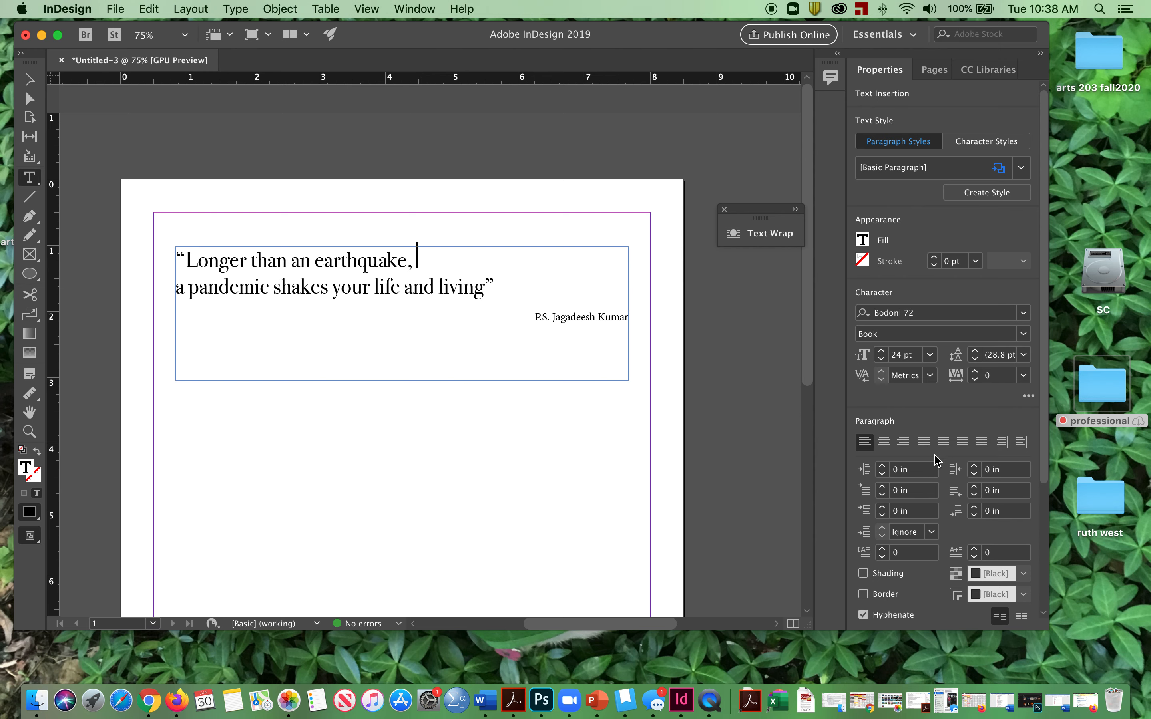
{"action": "scroll", "coordinate": [1043, 399], "scroll_direction": "down", "scroll_amount": 1}
{"action": "left_click_drag", "start_coordinate": [1043, 399], "coordinate": [1045, 525]}
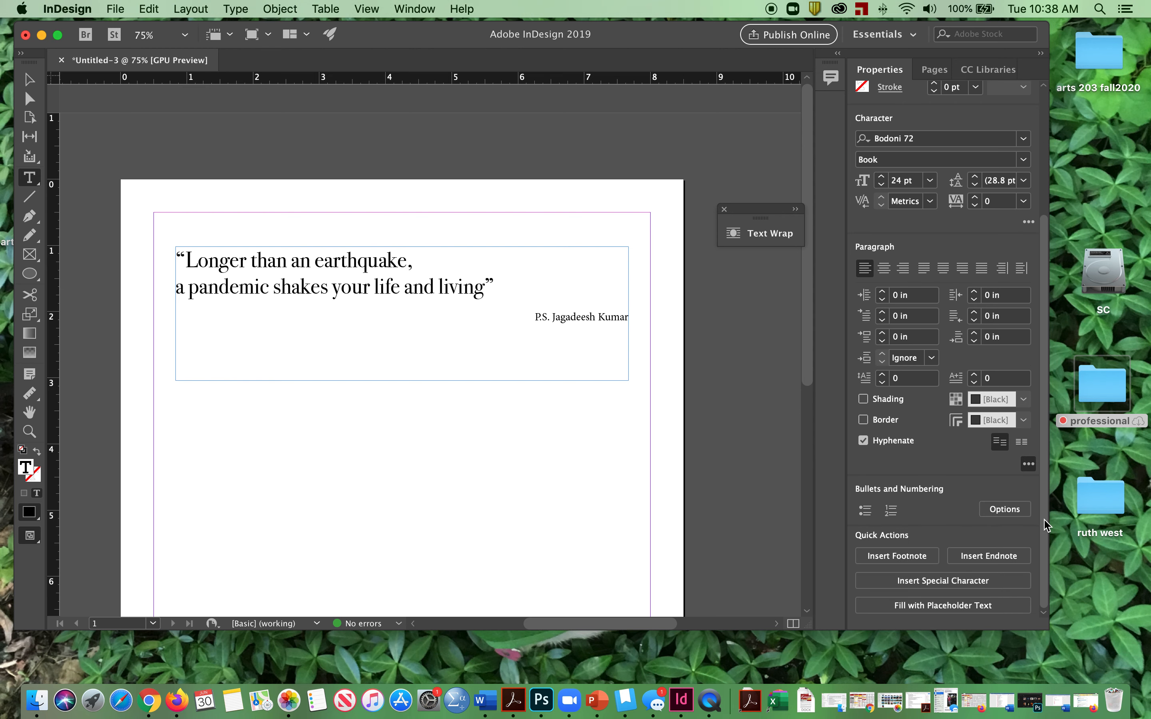
{"action": "left_click", "coordinate": [310, 259]}
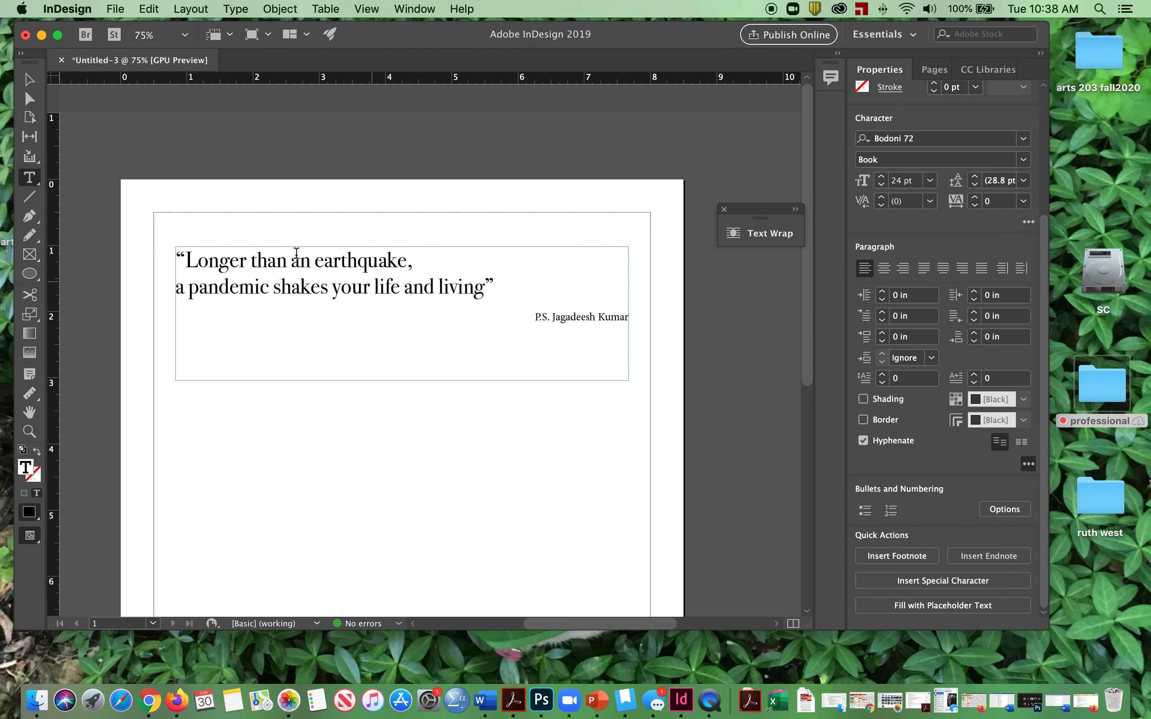
Resize the quote's text frame to about 7.25 in wide and 1.5 in high, extending it toward the page margins
{"action": "left_click", "coordinate": [30, 79]}
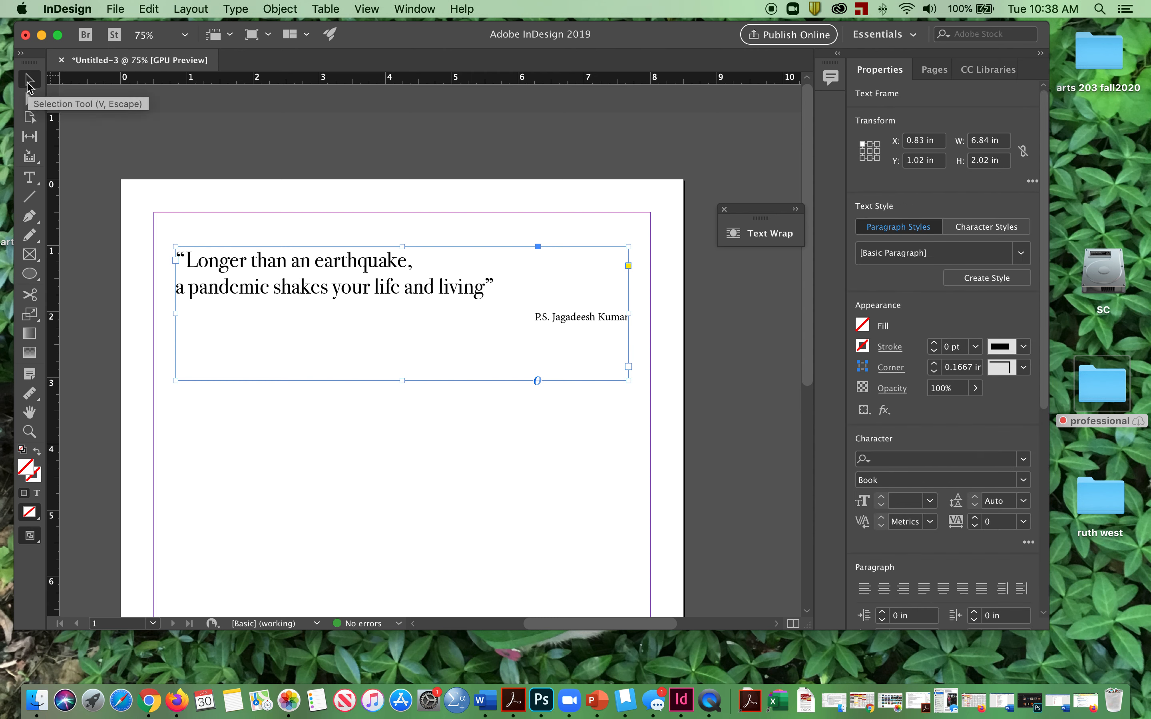
{"action": "left_click_drag", "start_coordinate": [175, 247], "coordinate": [163, 224]}
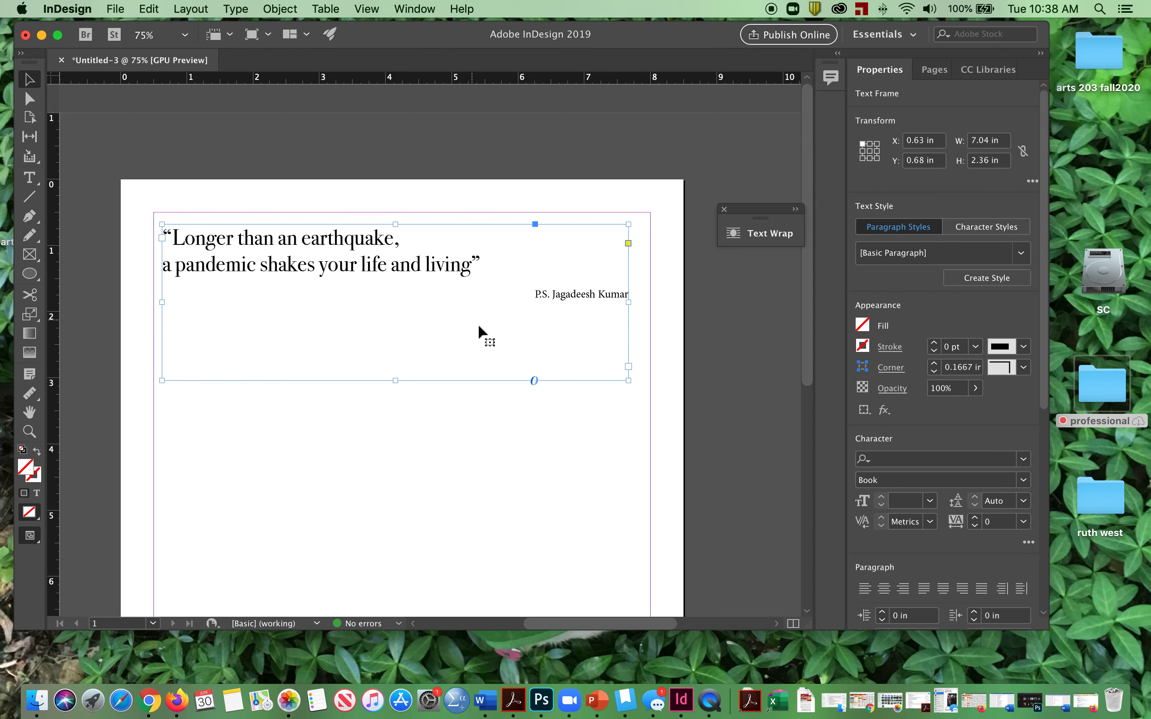
{"action": "left_click_drag", "start_coordinate": [627, 380], "coordinate": [641, 382]}
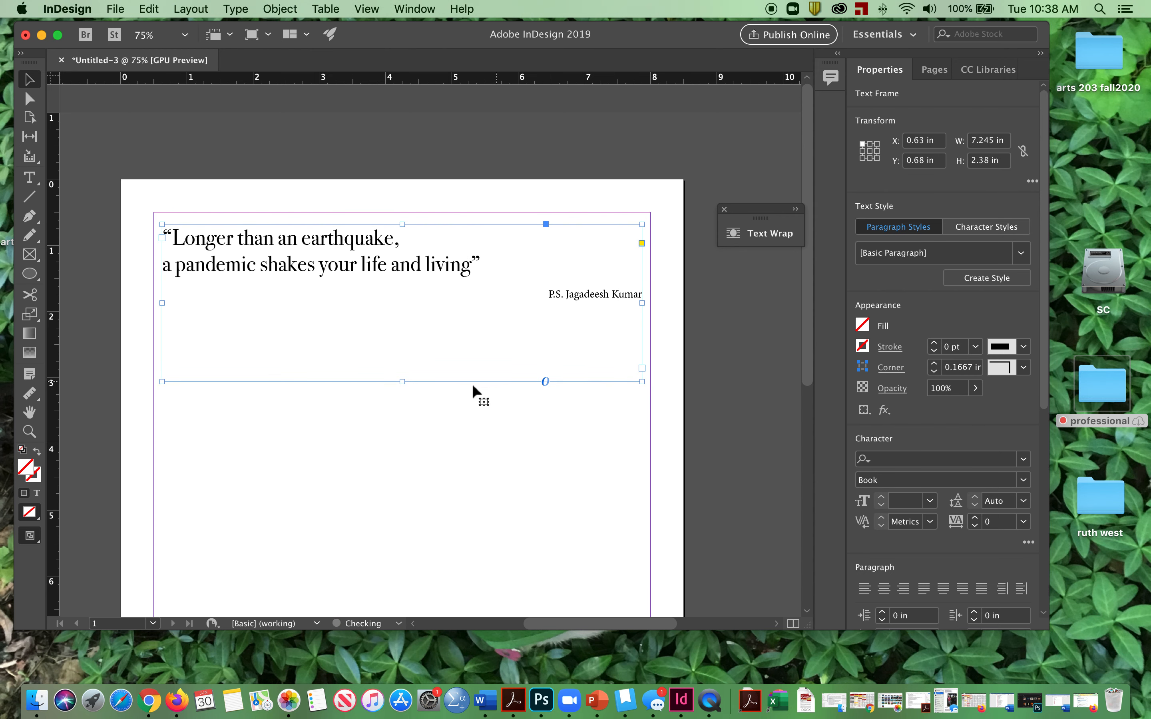
{"action": "left_click_drag", "start_coordinate": [402, 382], "coordinate": [399, 323]}
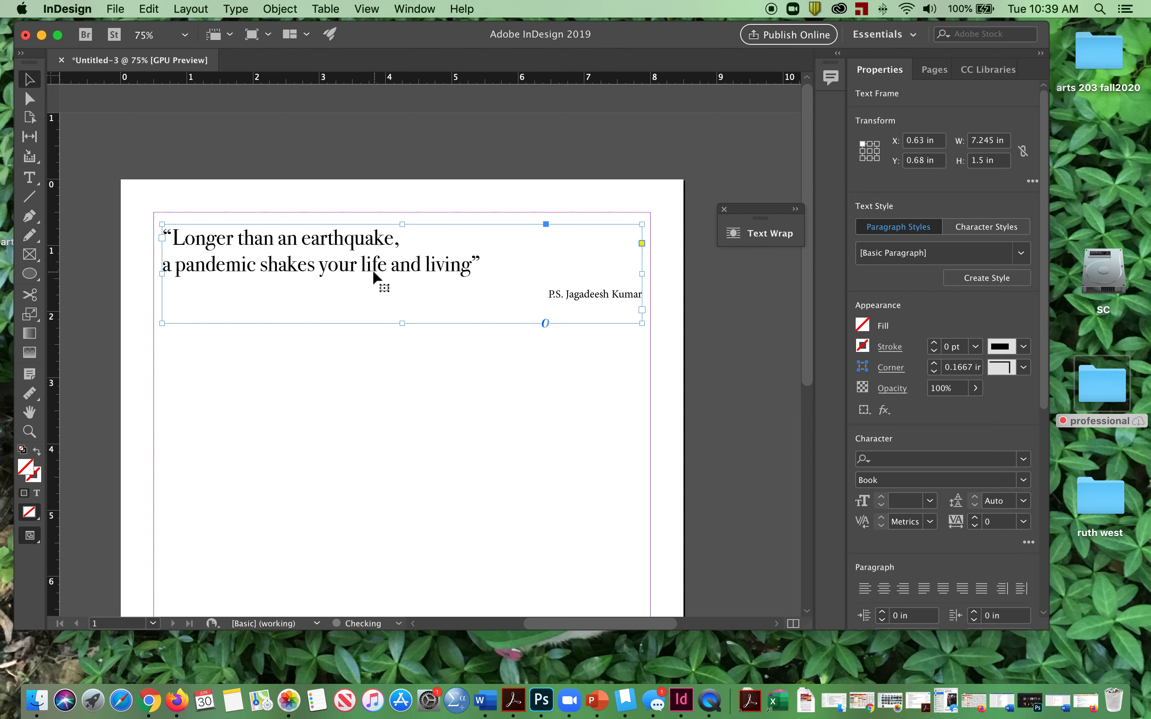
Move the quote's text frame to about X 0.55 in and Y 0.63 in, just inside the page's upper margin
{"action": "mouse_move", "coordinate": [201, 248]}
{"action": "left_mouse_down"}
{"action": "mouse_move", "coordinate": [195, 300]}
{"action": "mouse_move", "coordinate": [196, 255]}
{"action": "left_mouse_up"}
{"action": "left_click", "coordinate": [34, 100]}
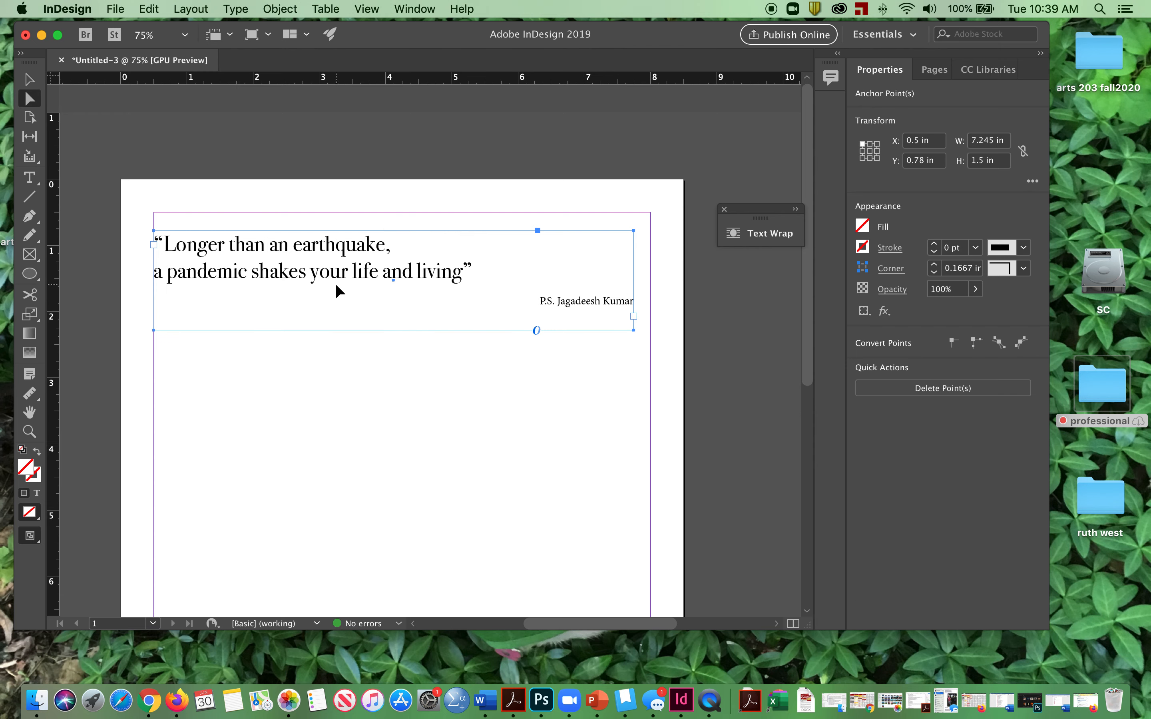
{"action": "left_click", "coordinate": [31, 84]}
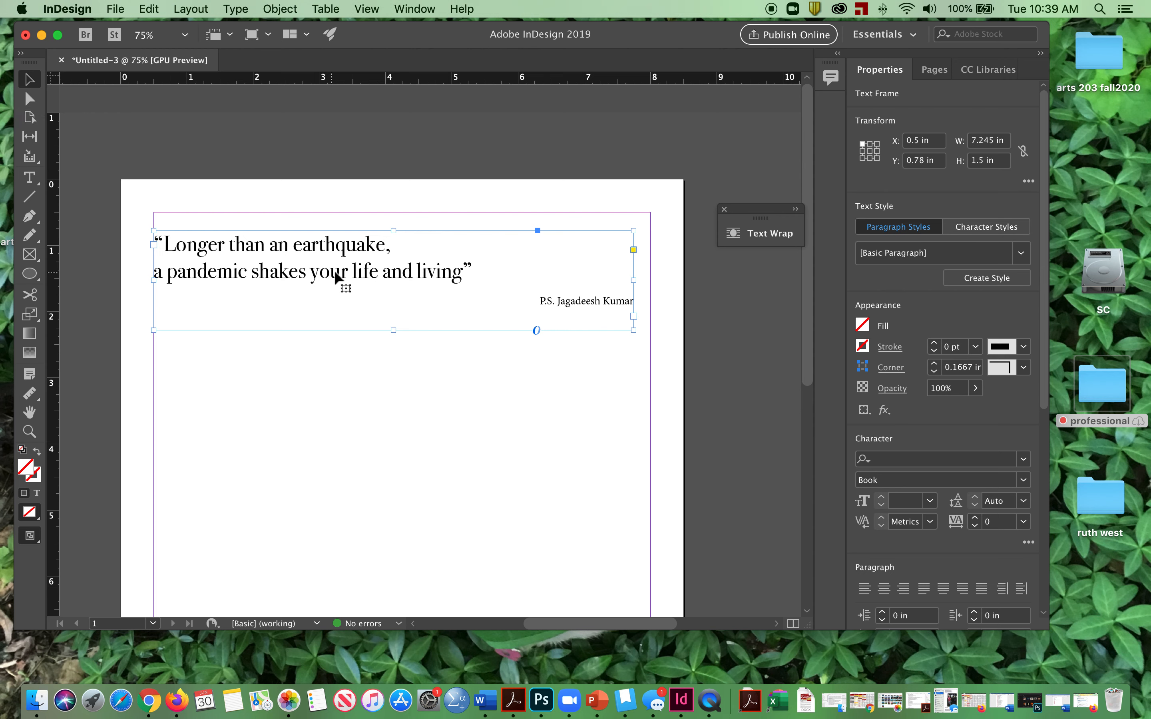
{"action": "left_click_drag", "start_coordinate": [342, 267], "coordinate": [345, 257]}
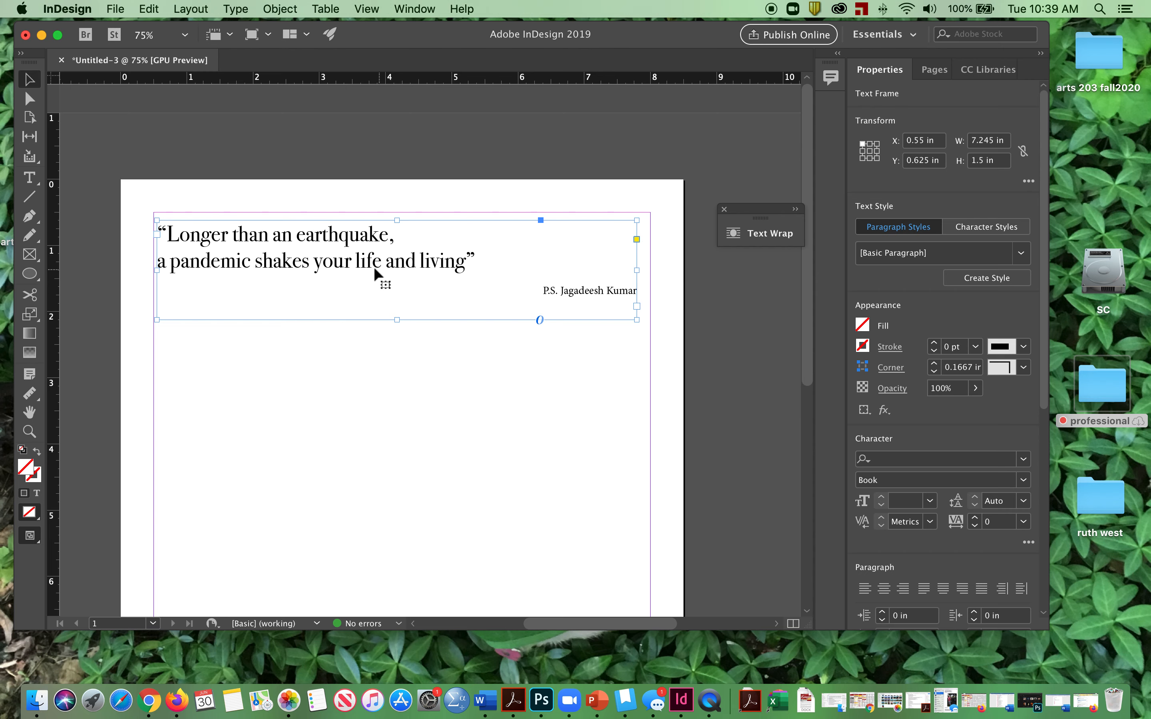
Duplicate the quote frame below the original at about Y 2.75 in and set the copy's quote to Andale Mono
{"action": "left_click_drag", "start_coordinate": [336, 252], "coordinate": [342, 396]}
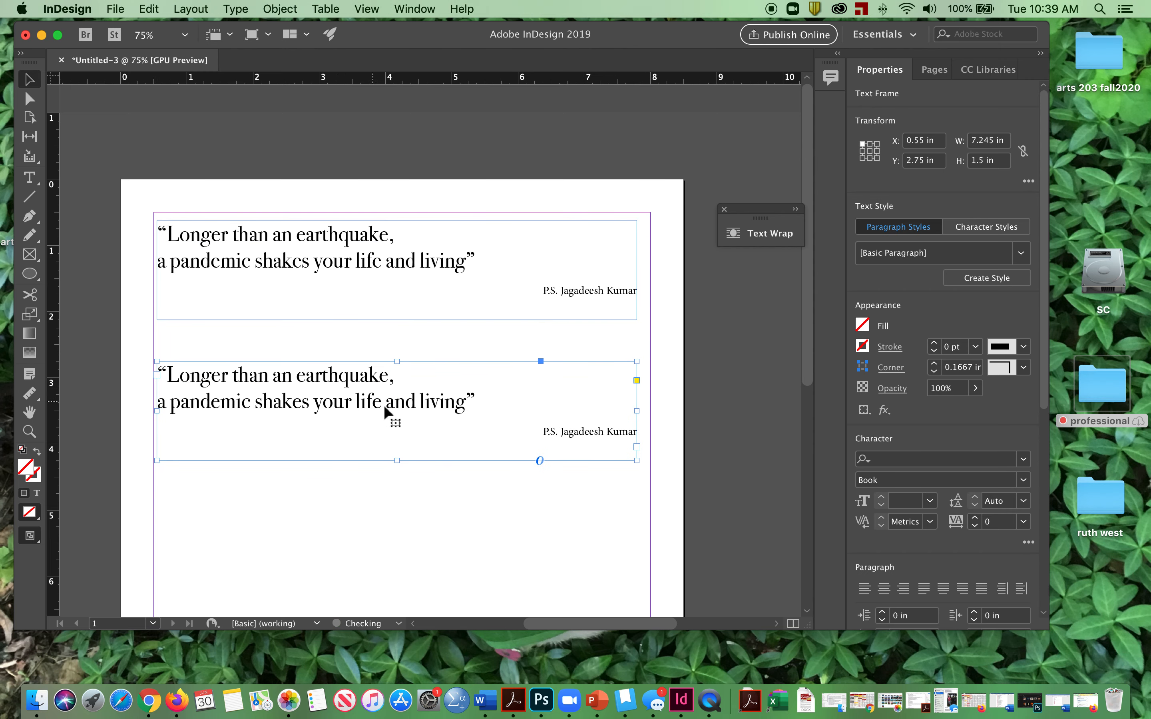
{"action": "left_click", "coordinate": [30, 177]}
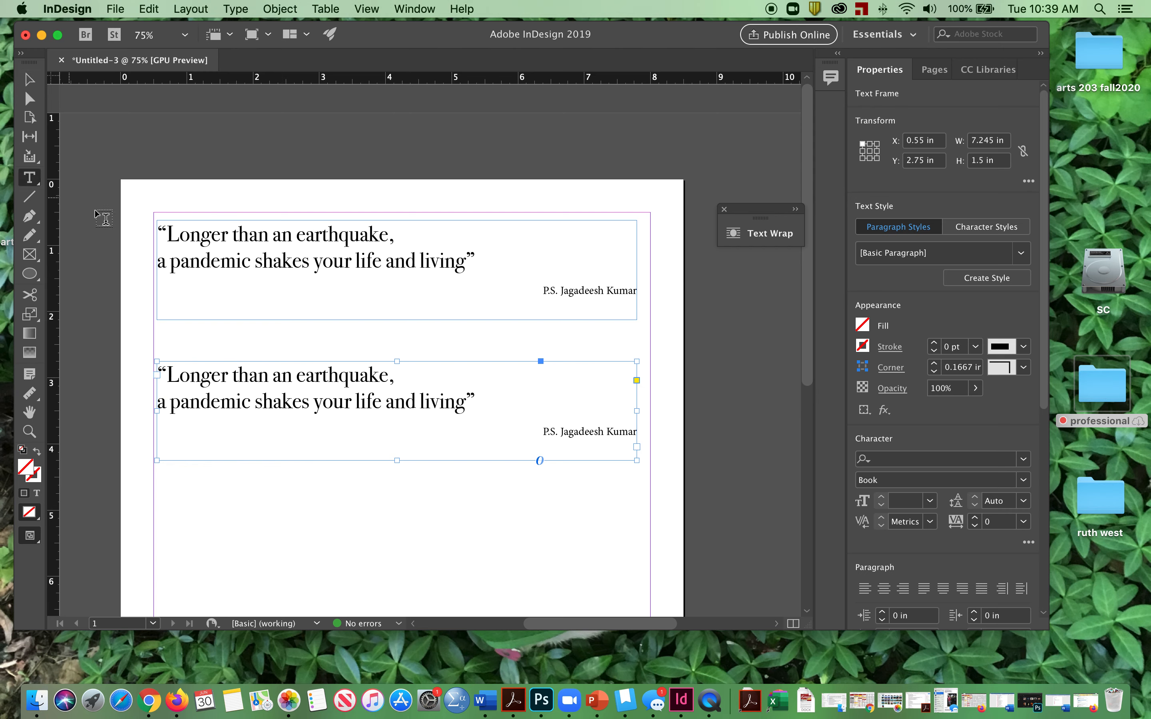
{"action": "left_click_drag", "start_coordinate": [158, 367], "coordinate": [504, 411]}
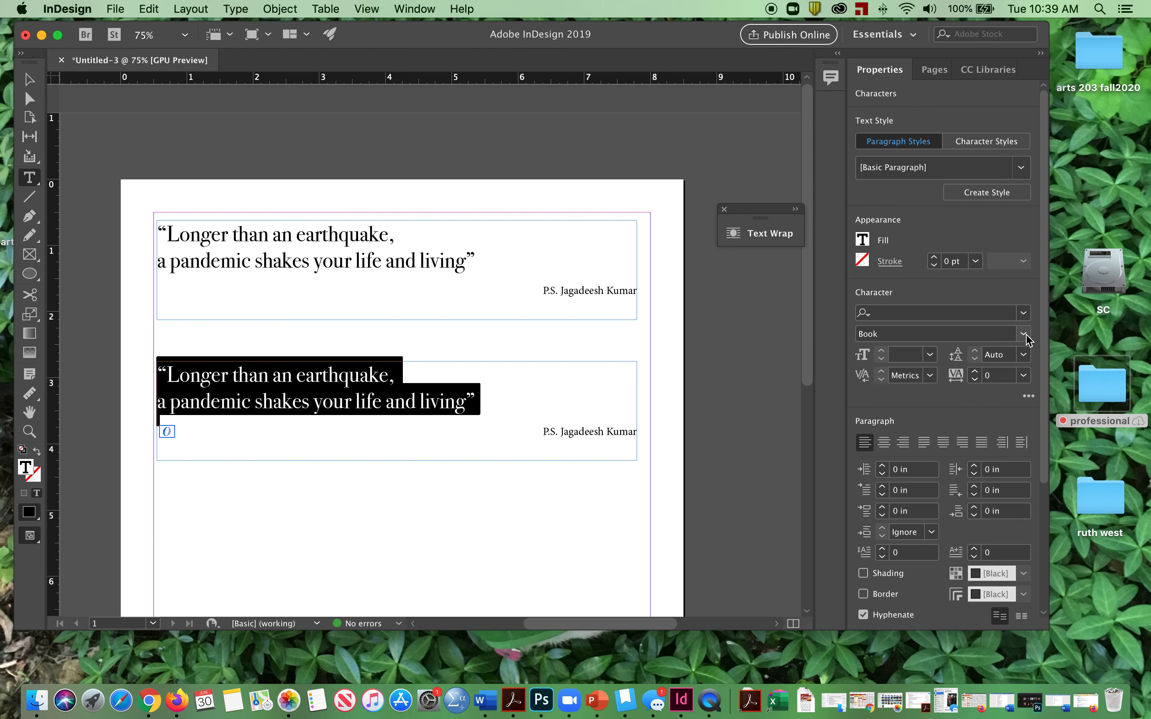
{"action": "left_click", "coordinate": [1022, 314]}
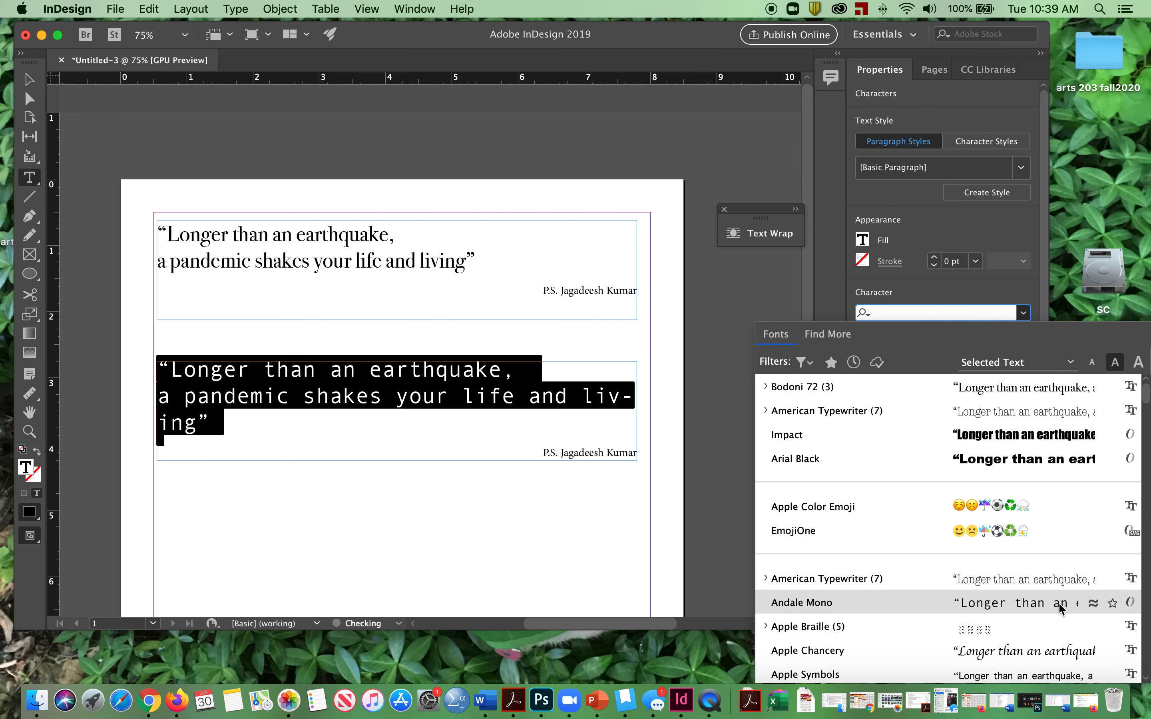
{"action": "left_click", "coordinate": [1011, 602]}
{"action": "left_click", "coordinate": [470, 427]}
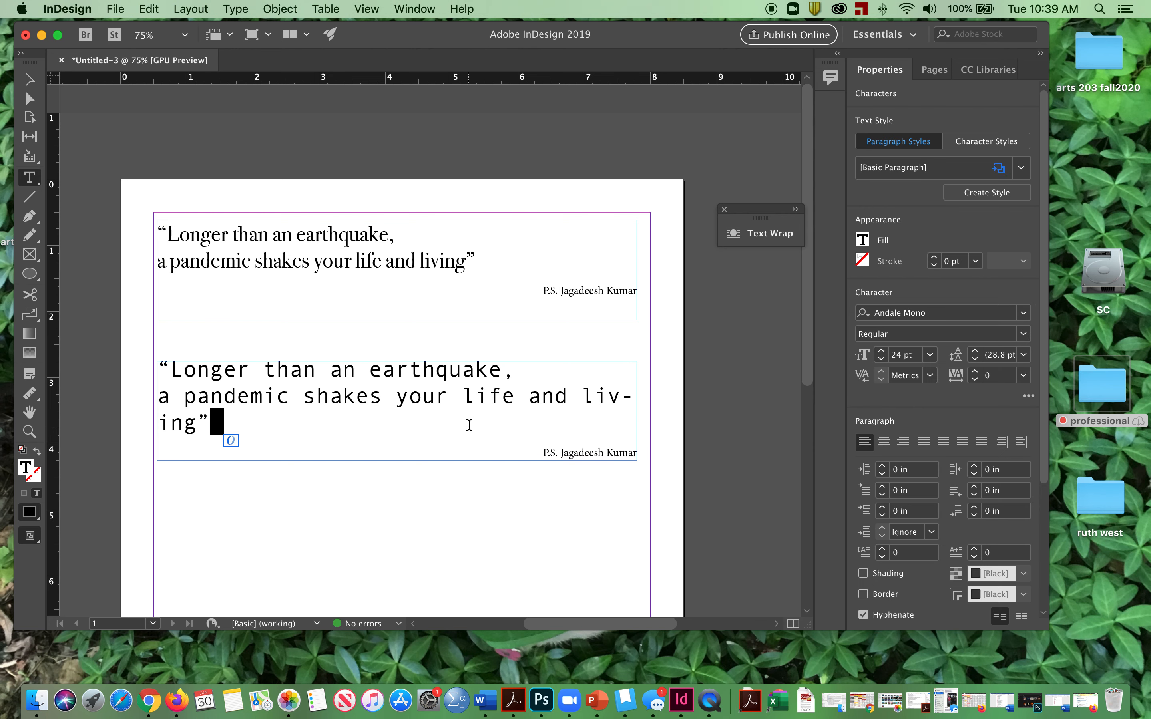
Try a line break before "and living" in the Andale Mono quote
{"action": "left_click", "coordinate": [584, 399]}
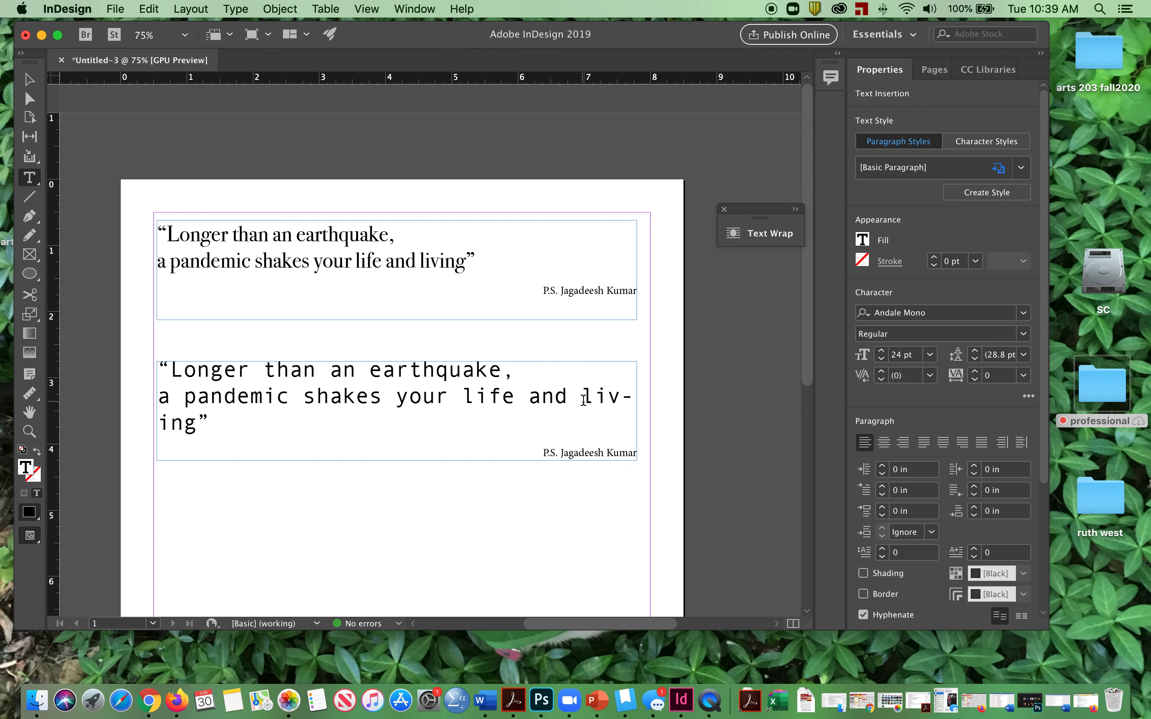
{"action": "key", "text": "shift+Return"}
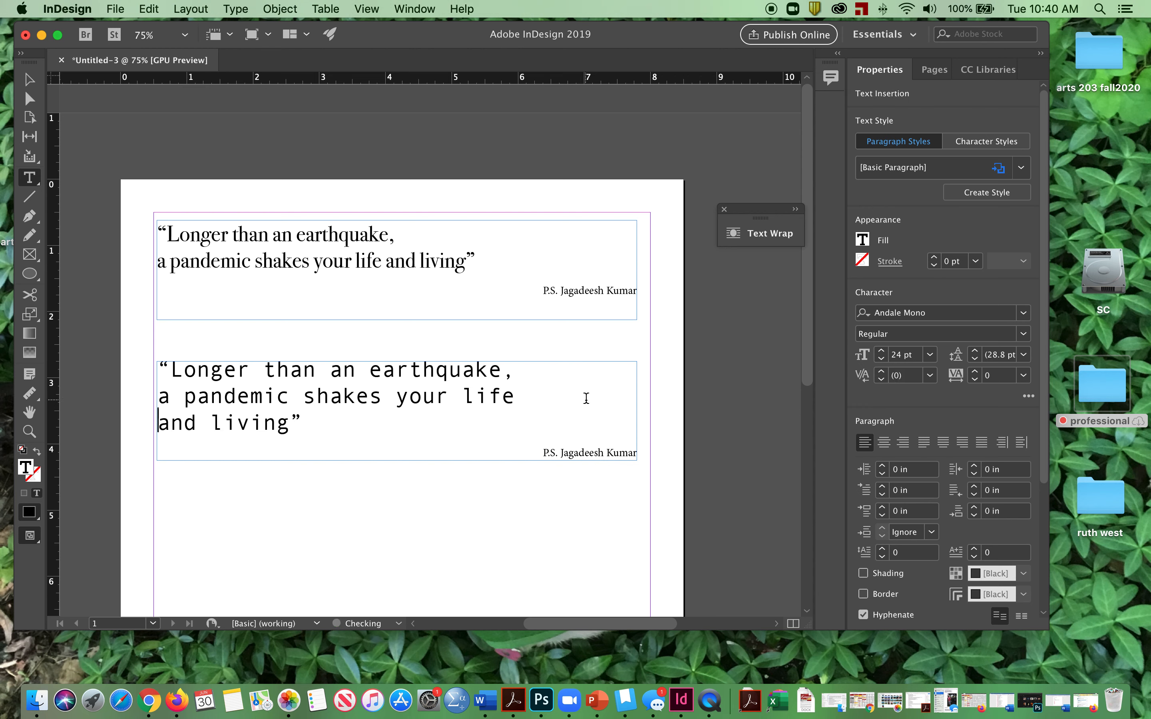
{"action": "key", "text": "BackSpace"}
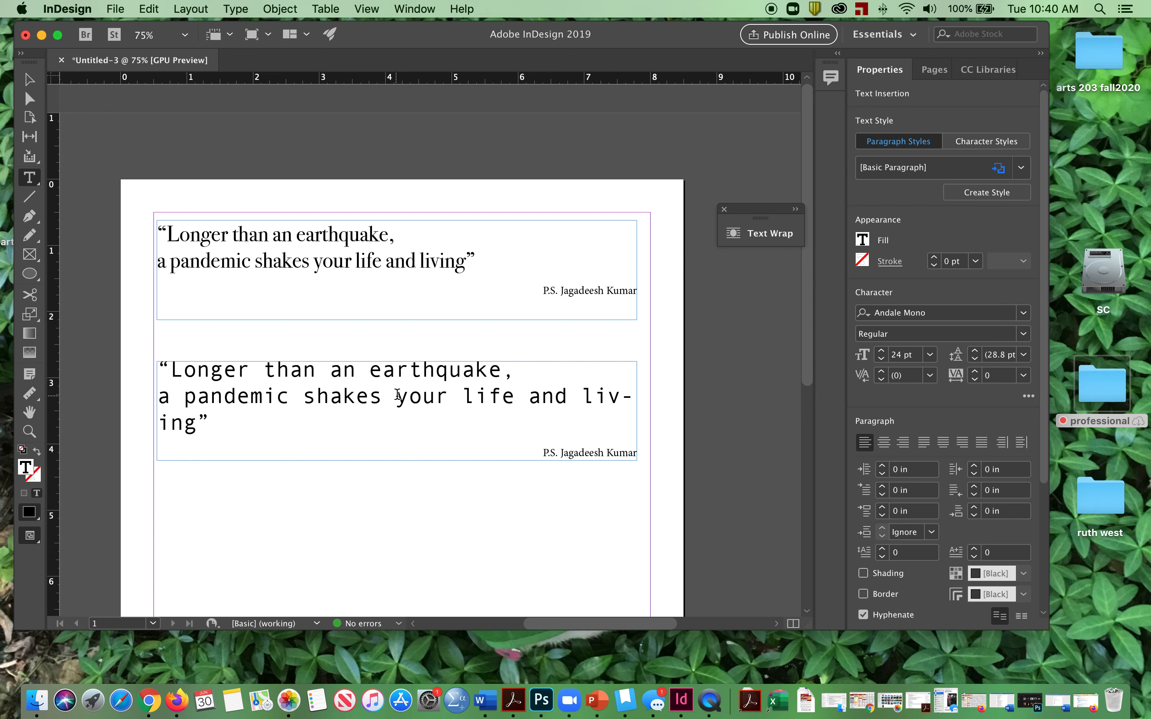
Break the Andale Mono quote onto a new line before "your life and living"
{"action": "left_click", "coordinate": [403, 395]}
{"action": "key", "text": "Return"}
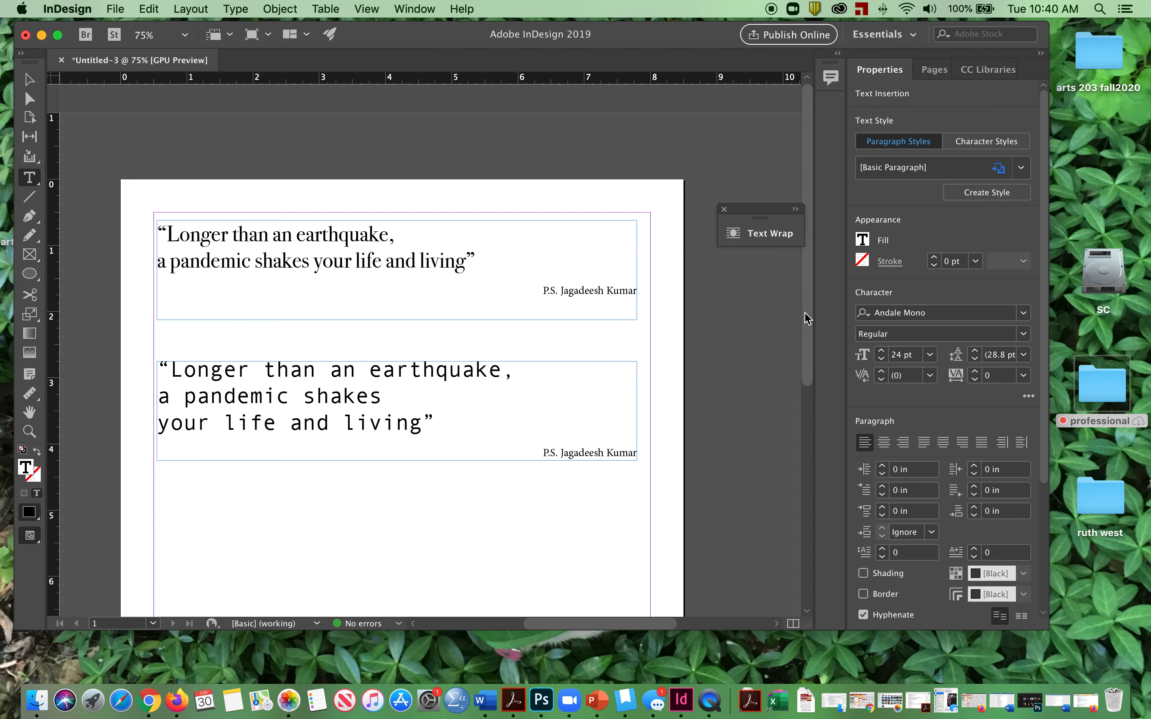
Duplicate the Andale Mono quote frame below itself, at about X 0.63 in and Y 5.06 in
{"action": "left_click_drag", "start_coordinate": [541, 290], "coordinate": [638, 291]}
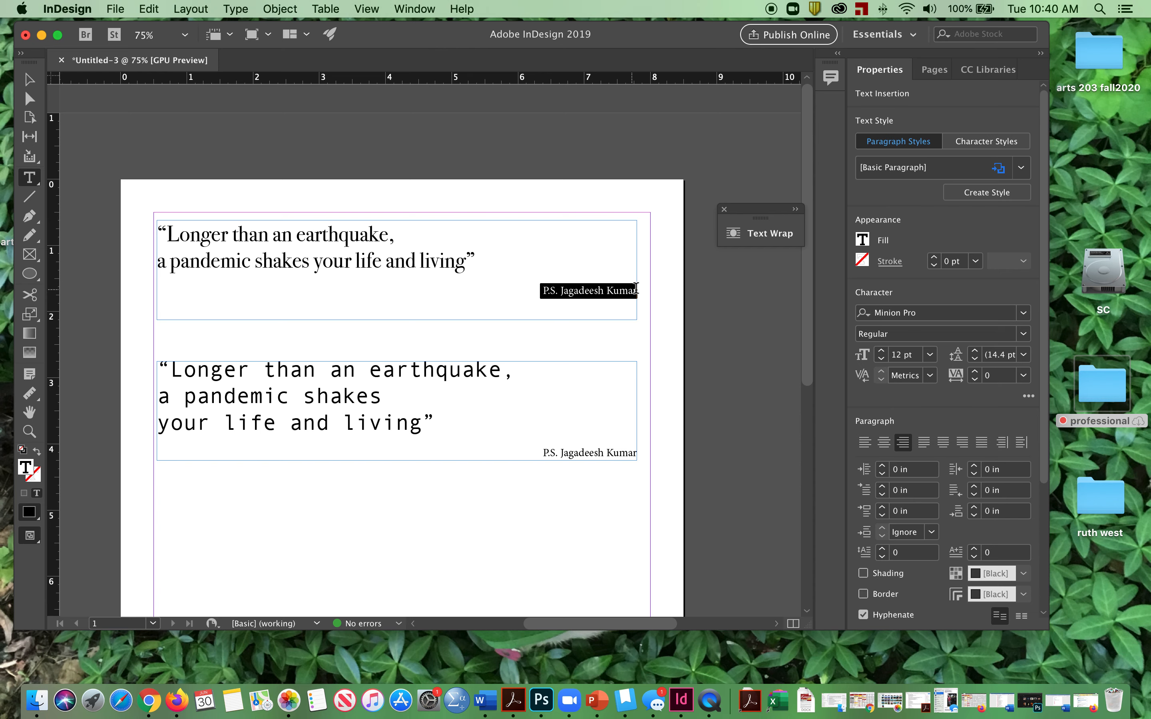
{"action": "left_click_drag", "start_coordinate": [804, 334], "coordinate": [803, 392]}
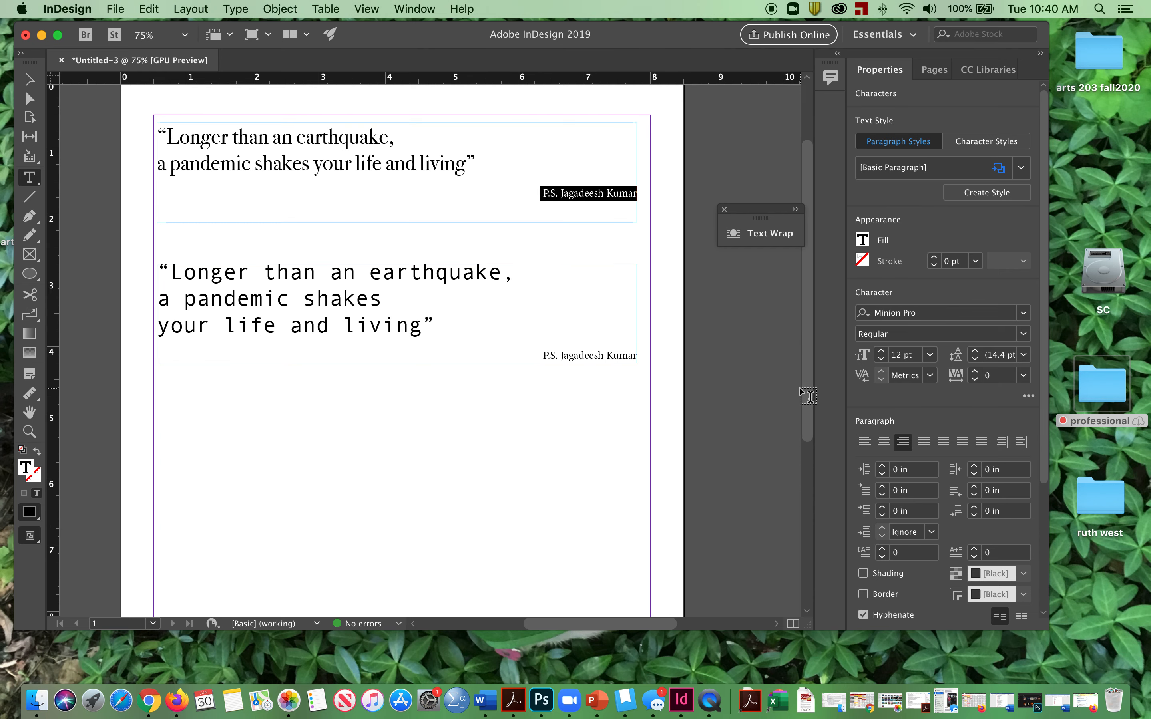
{"action": "left_click", "coordinate": [29, 80]}
{"action": "left_click_drag", "start_coordinate": [327, 301], "coordinate": [341, 456]}
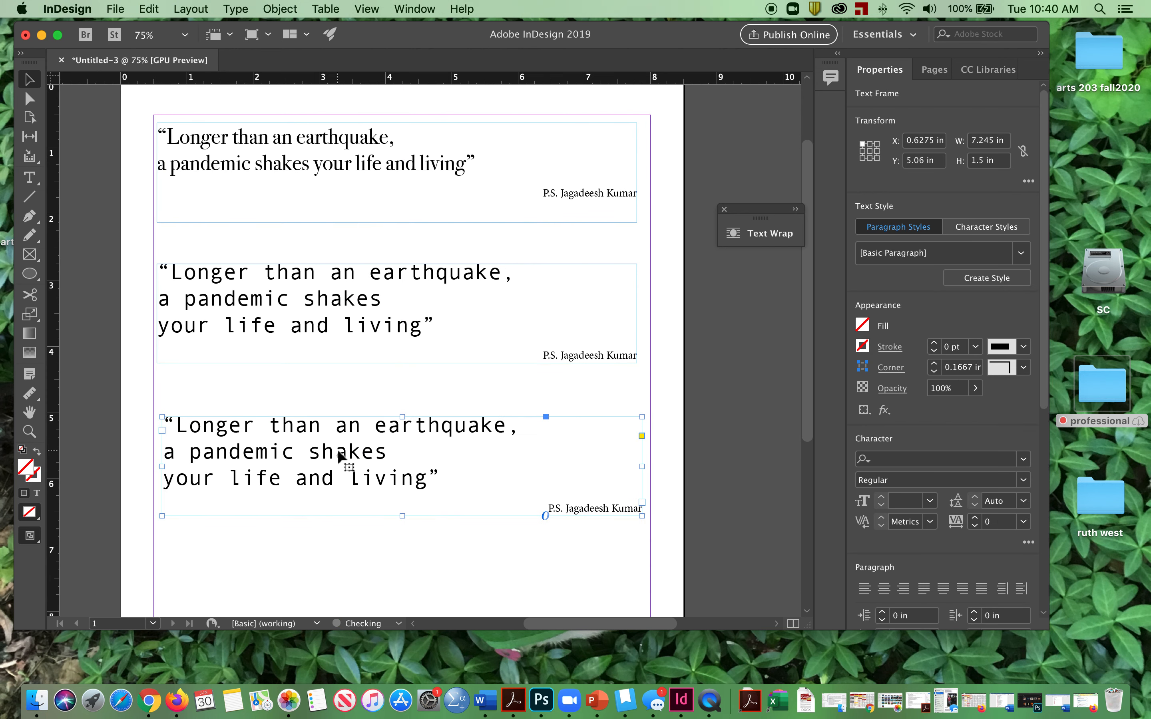
Select the third quote's text and preview the listed fonts on it, from Arial through Kohinoor Telugu
{"action": "left_click", "coordinate": [30, 177]}
{"action": "left_click_drag", "start_coordinate": [441, 482], "coordinate": [168, 395]}
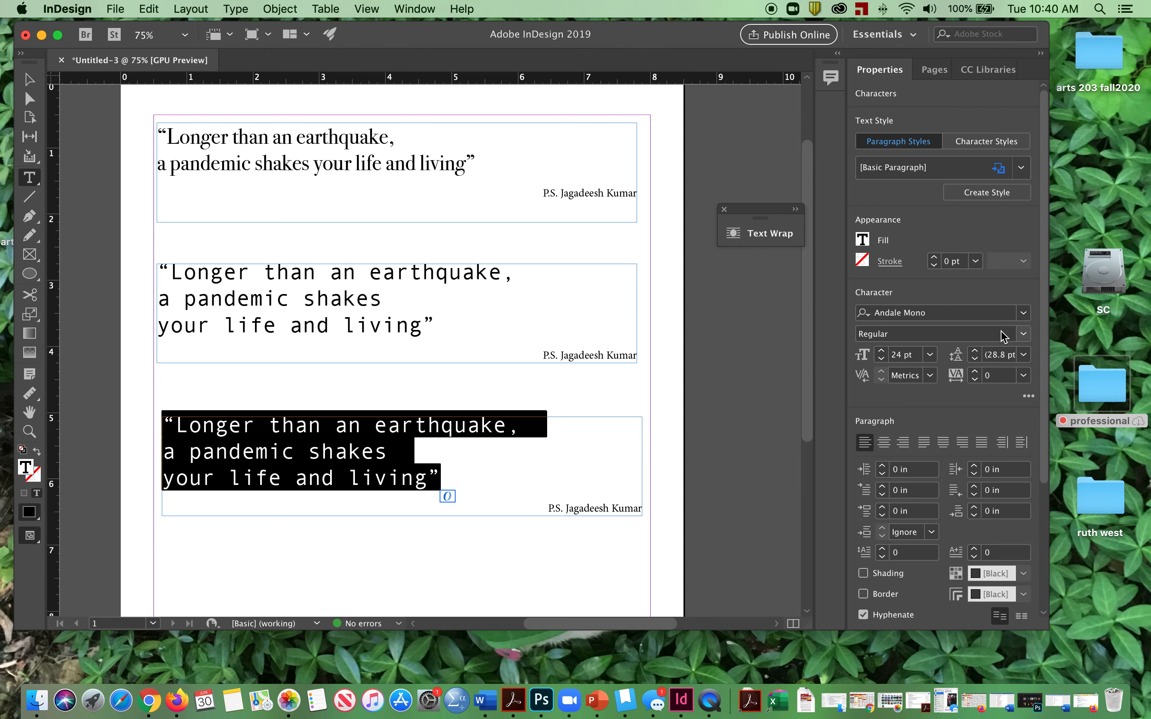
{"action": "left_click", "coordinate": [1026, 317]}
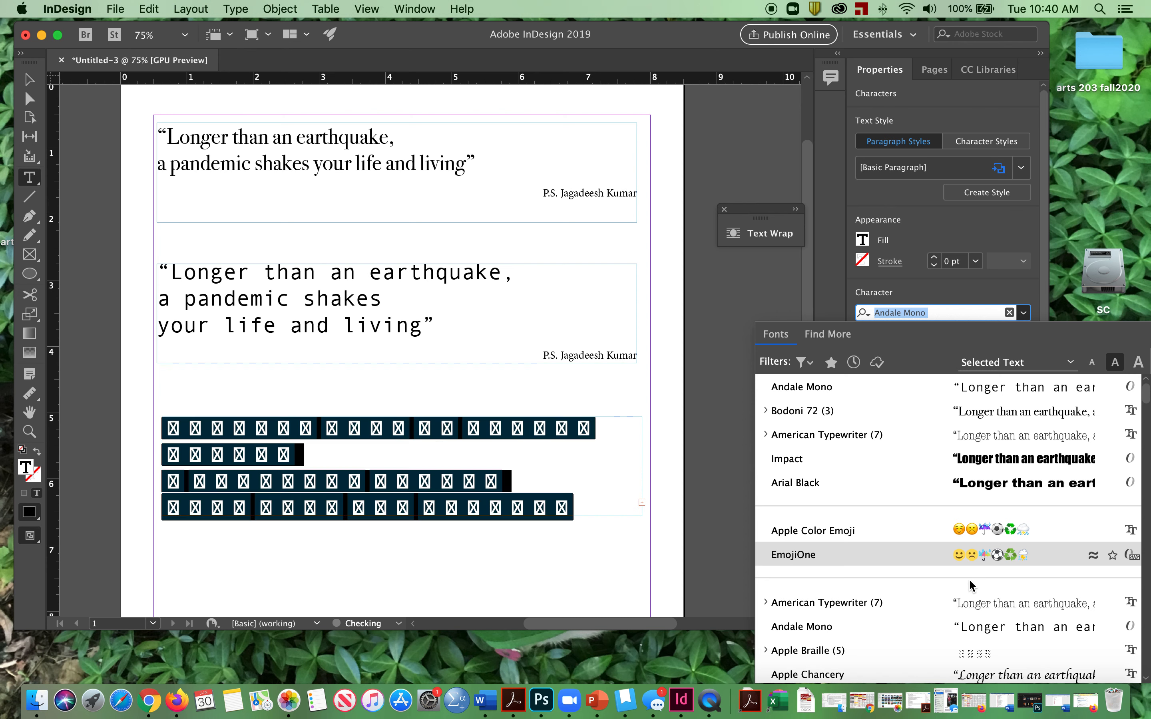
{"action": "scroll", "coordinate": [970, 590], "scroll_direction": "down", "scroll_amount": 1}
{"action": "scroll", "coordinate": [970, 587], "scroll_direction": "down", "scroll_amount": 2}
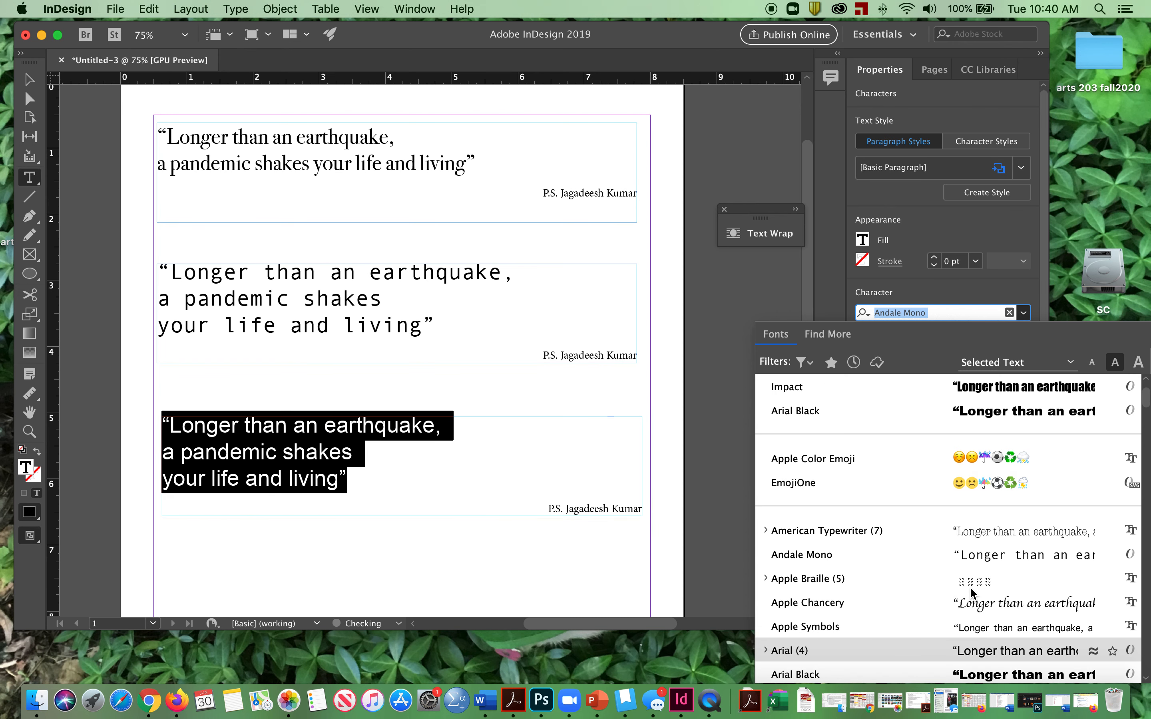
{"action": "scroll", "coordinate": [970, 587], "scroll_direction": "down", "scroll_amount": 3}
{"action": "key", "text": "Up"}
{"action": "key", "text": "Down"}
{"action": "key", "text": "Up"}
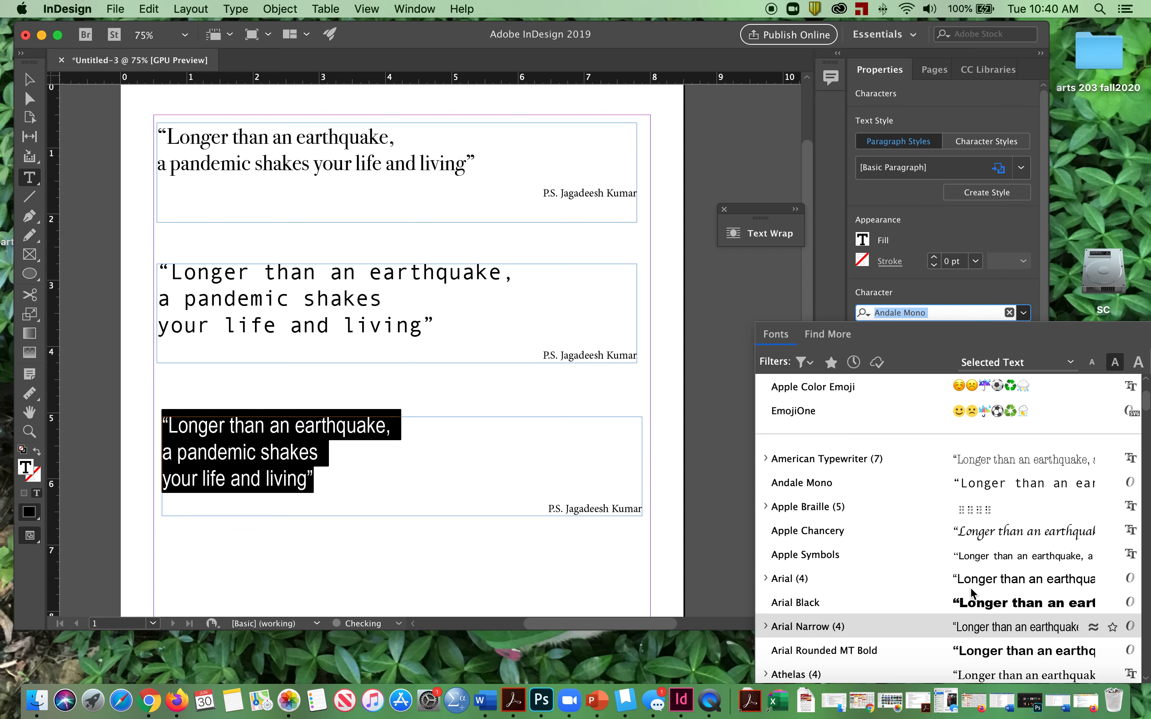
{"action": "key", "text": "Down"}
{"action": "key", "text": "Down"}
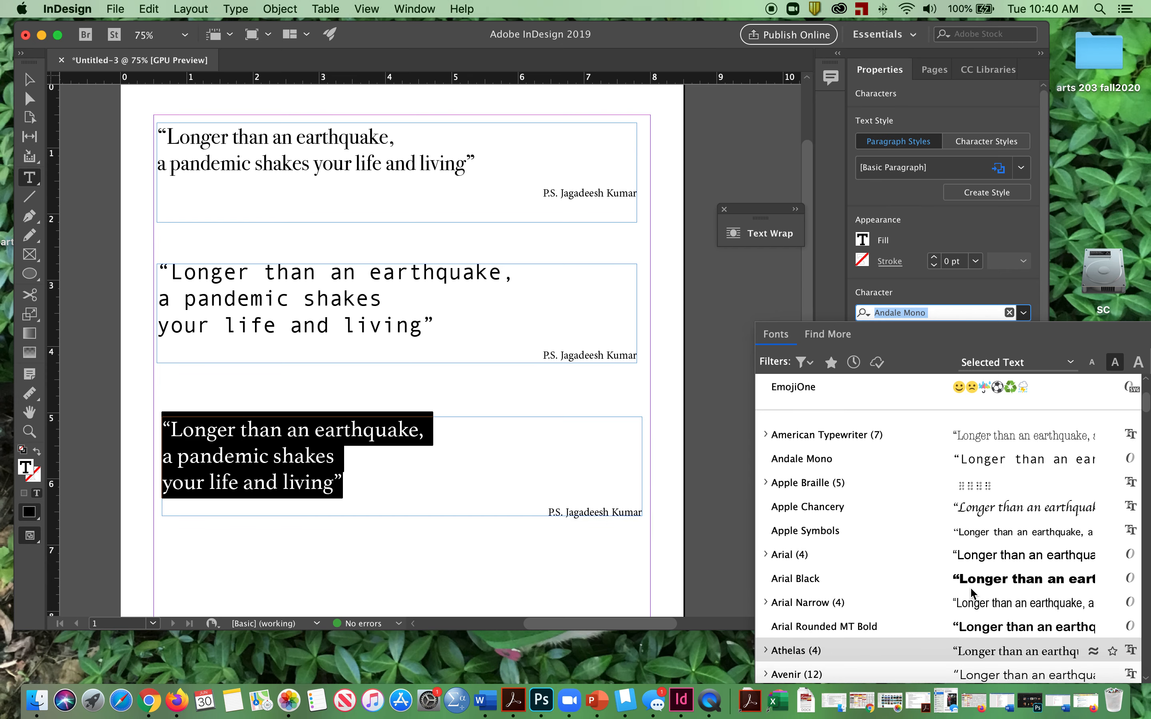
{"action": "key", "text": "Down"}
{"action": "key", "text": "Down"}
{"action": "key", "text": "Down"}
{"action": "key", "text": "Down"}
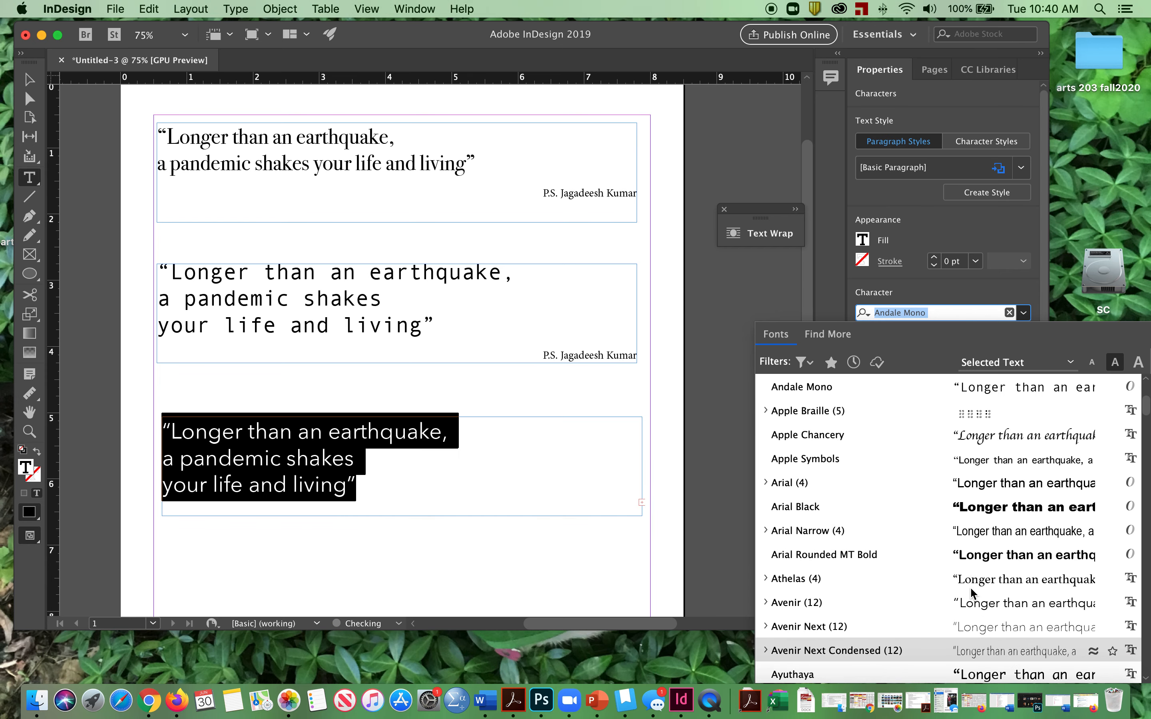
{"action": "key", "text": "Down"}
{"action": "key", "text": "Down"}
{"action": "key", "text": "Down"}
{"action": "key", "text": "Down"}
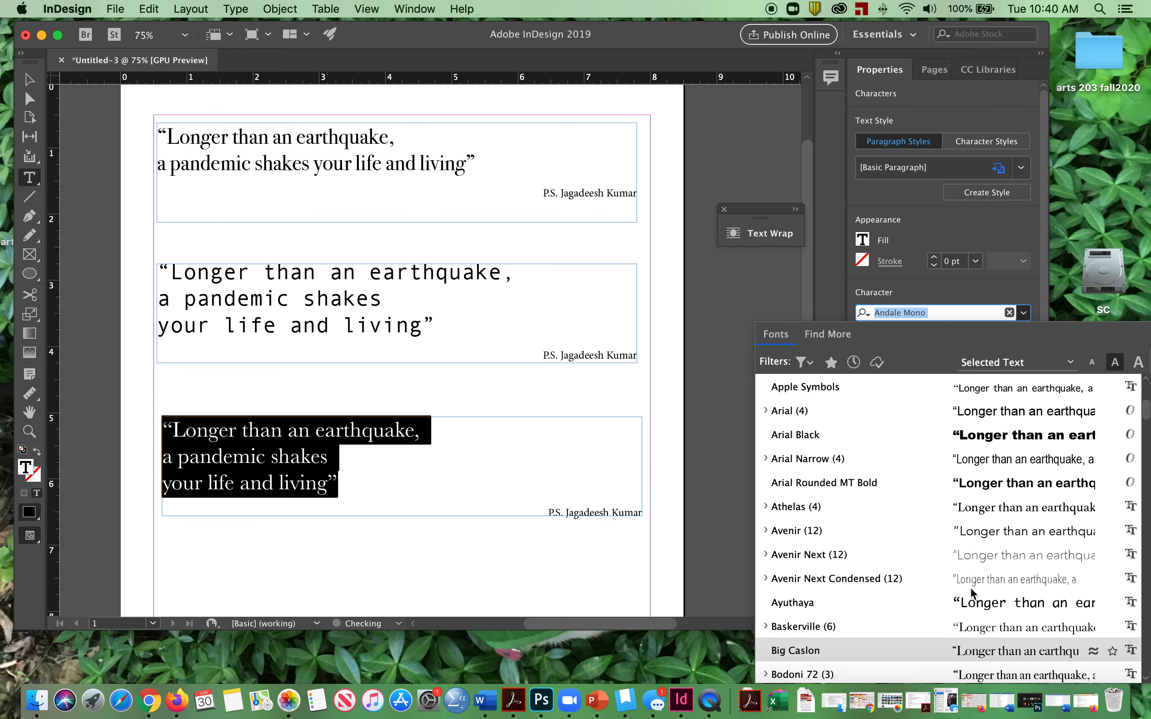
{"action": "key", "text": "Down"}
{"action": "key", "text": "Down"}
{"action": "key", "text": "Down"}
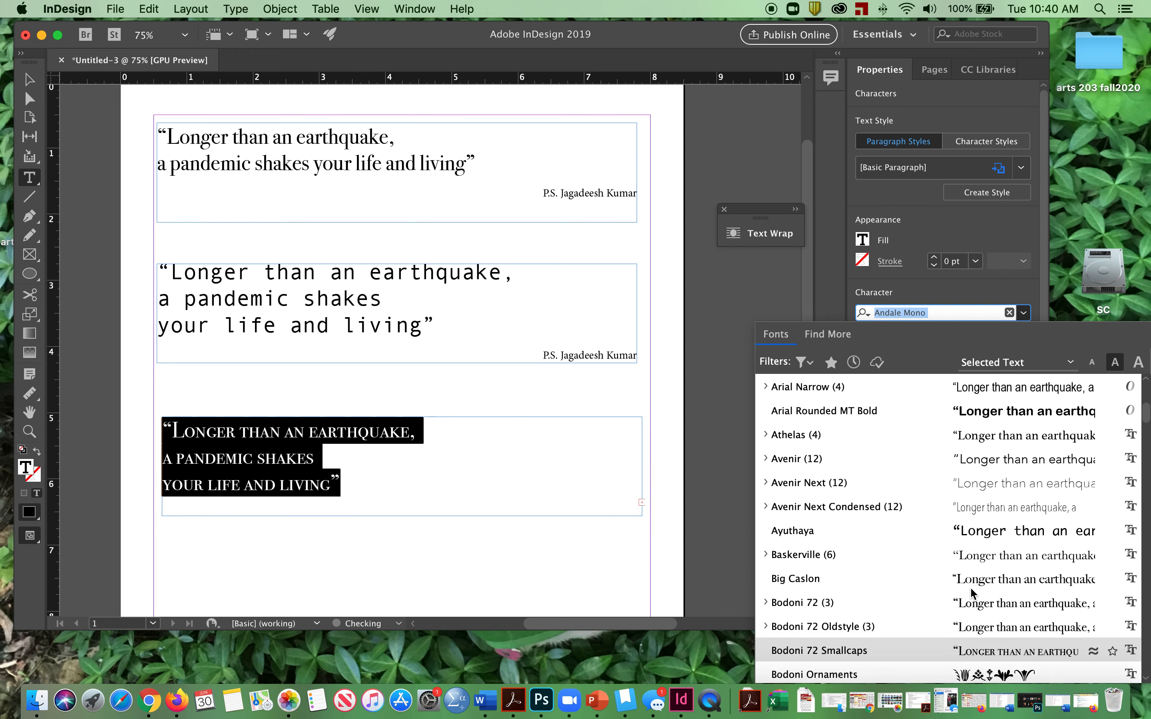
{"action": "key", "text": "Down"}
{"action": "key", "text": "Down"}
{"action": "key", "text": "Down"}
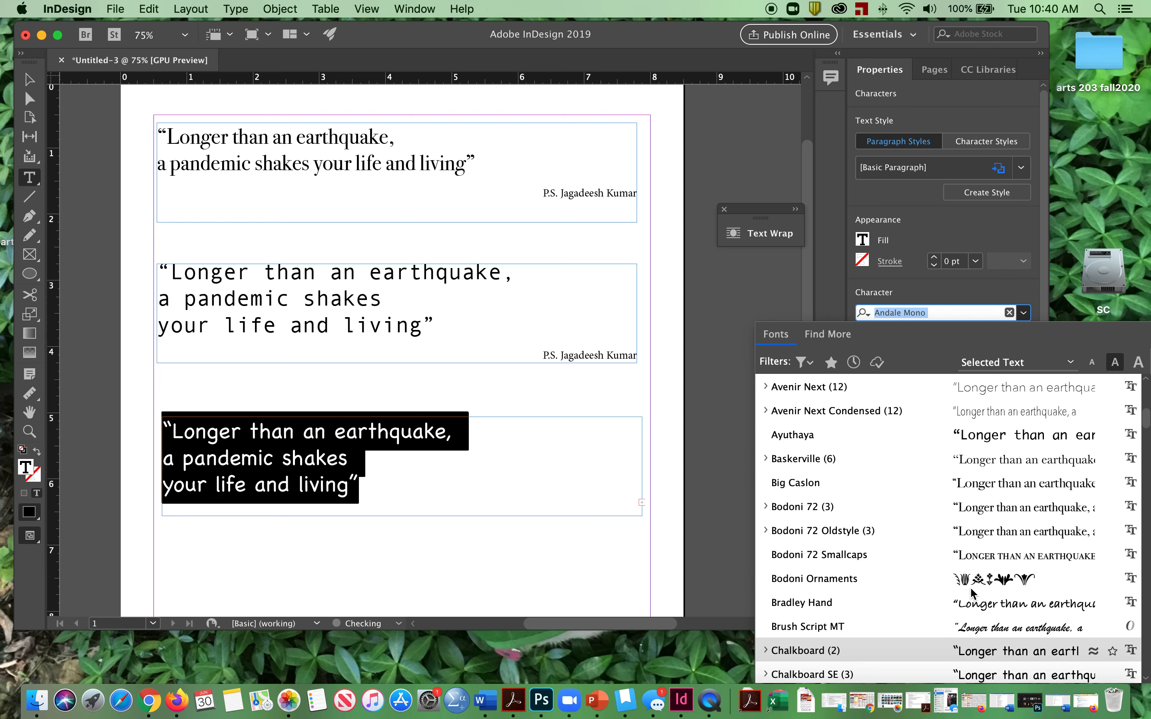
{"action": "key", "text": "Down"}
{"action": "key", "text": "Down"}
{"action": "key", "text": "Down"}
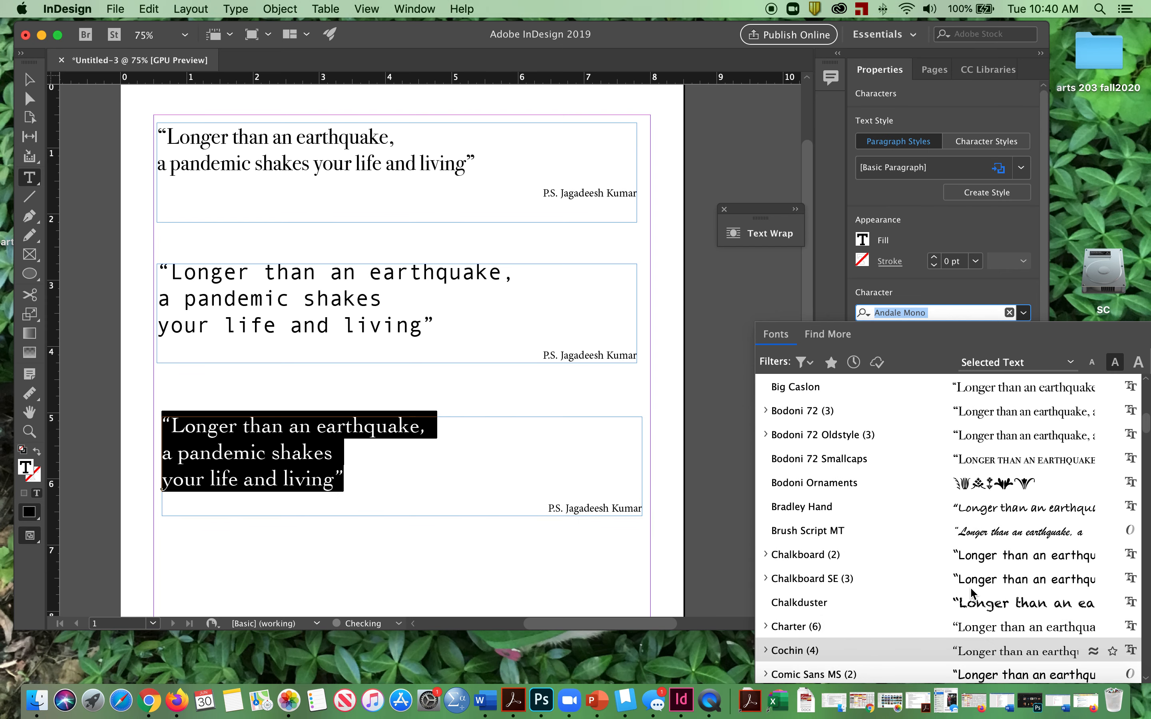
{"action": "key", "text": "Down"}
{"action": "key", "text": "Down"}
{"action": "key", "text": "Down"}
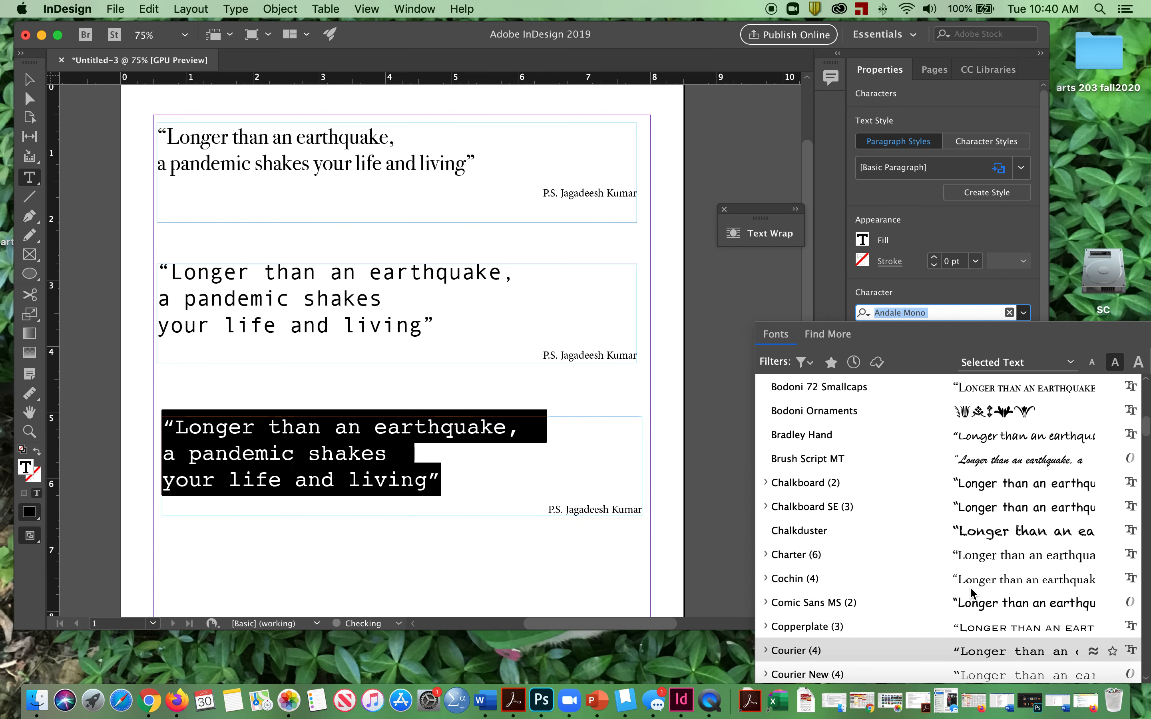
{"action": "key", "text": "Down"}
{"action": "key", "text": "Down"}
{"action": "key", "text": "Down"}
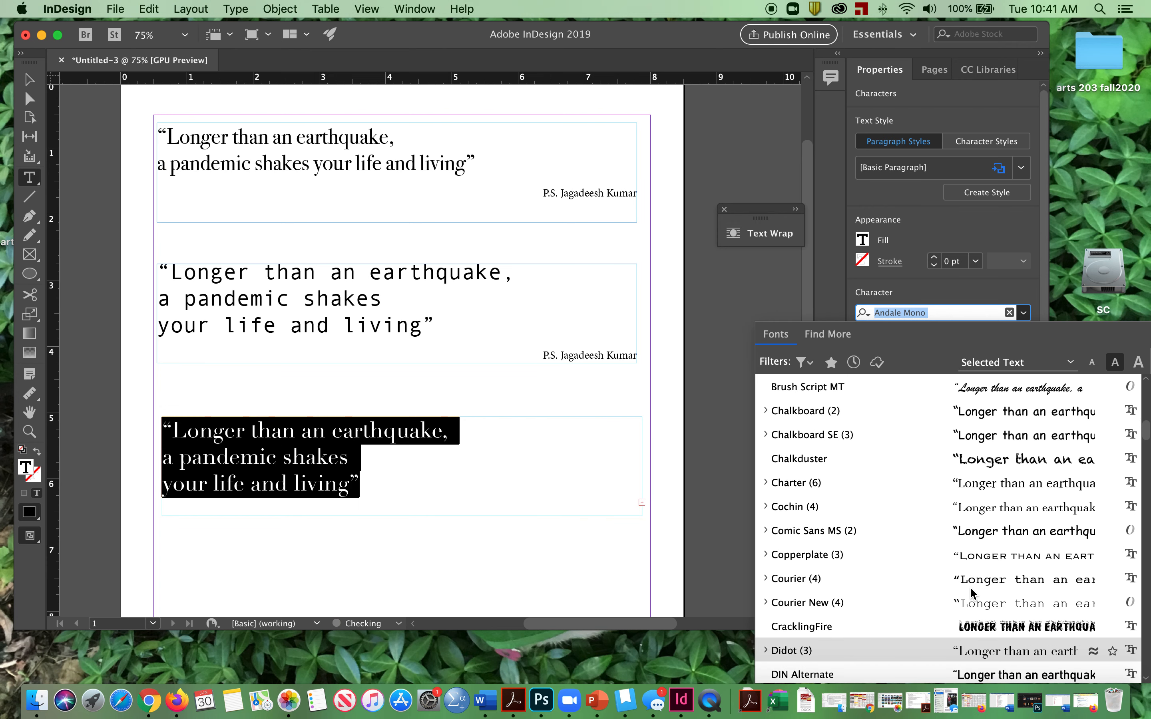
{"action": "key", "text": "Up"}
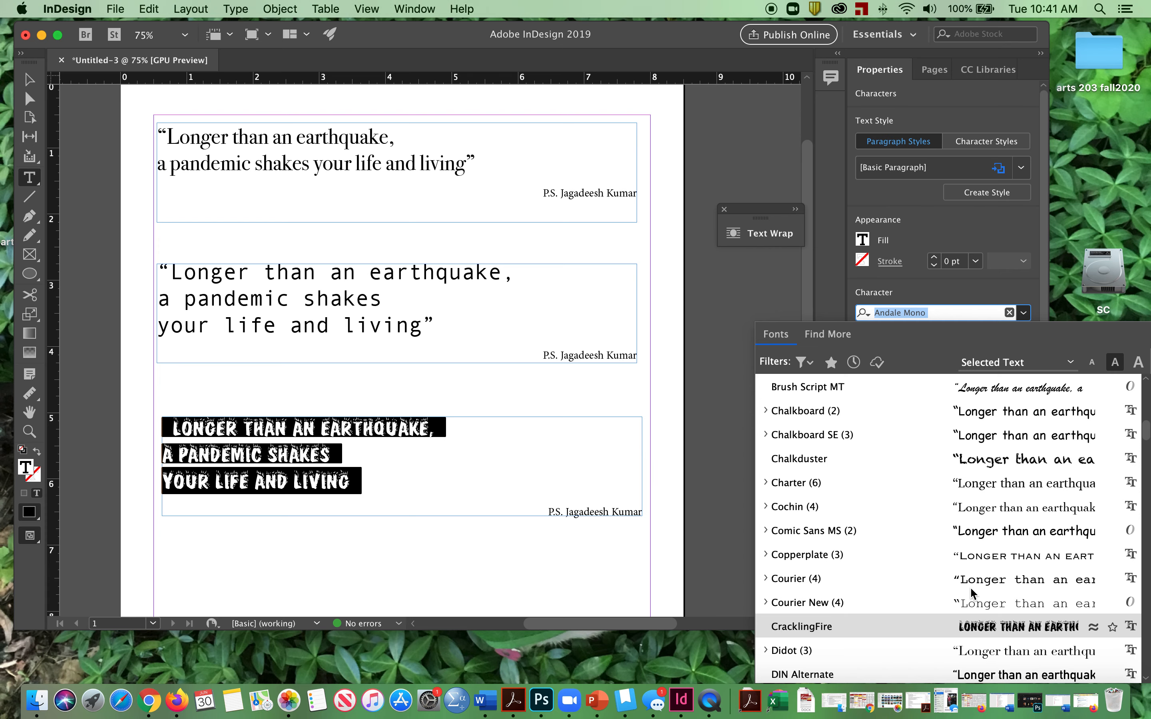
{"action": "key", "text": "Down"}
{"action": "key", "text": "Down"}
{"action": "key", "text": "Down"}
{"action": "key", "text": "Down"}
{"action": "key", "text": "Down"}
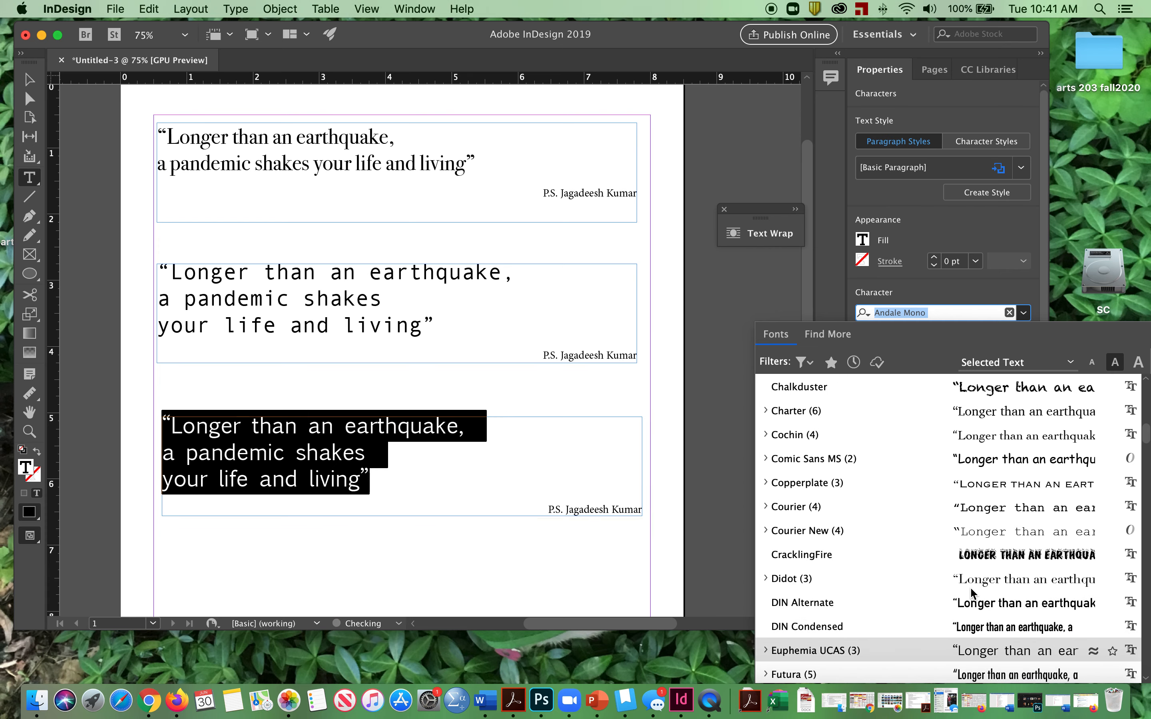
{"action": "key", "text": "Down"}
{"action": "key", "text": "Down"}
{"action": "key", "text": "Down"}
{"action": "key", "text": "Down"}
{"action": "key", "text": "Down"}
{"action": "key", "text": "Down"}
{"action": "key", "text": "Down"}
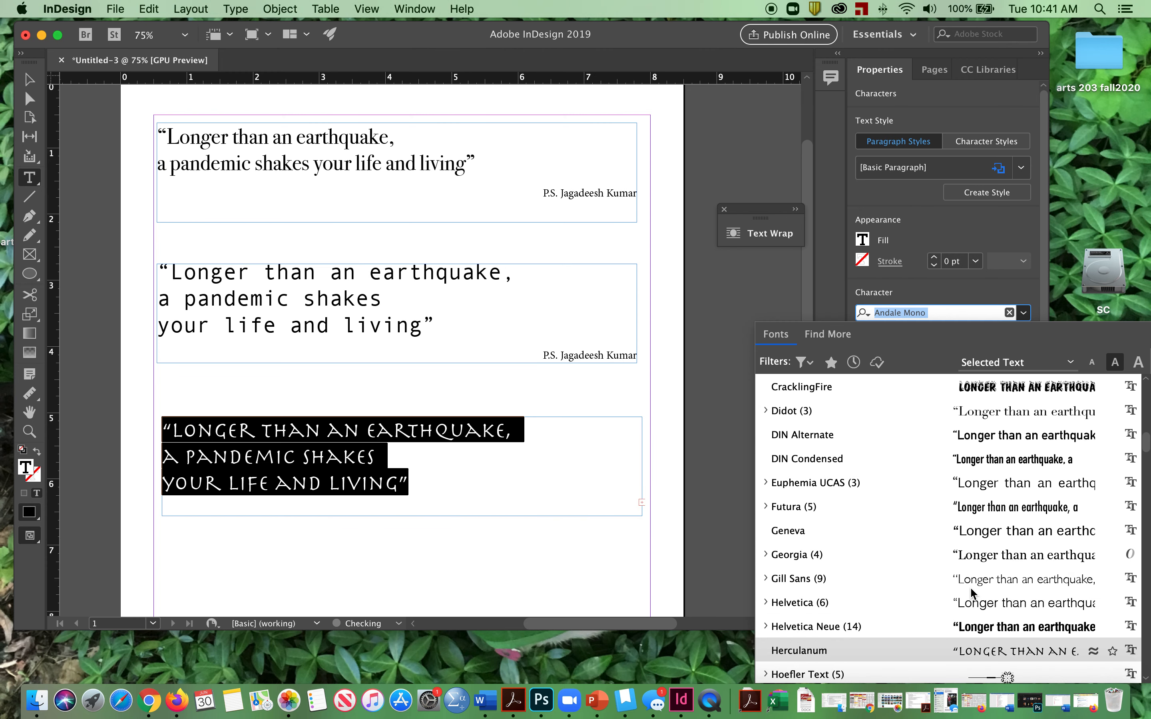
{"action": "key", "text": "Down"}
{"action": "key", "text": "Down"}
{"action": "key", "text": "Down"}
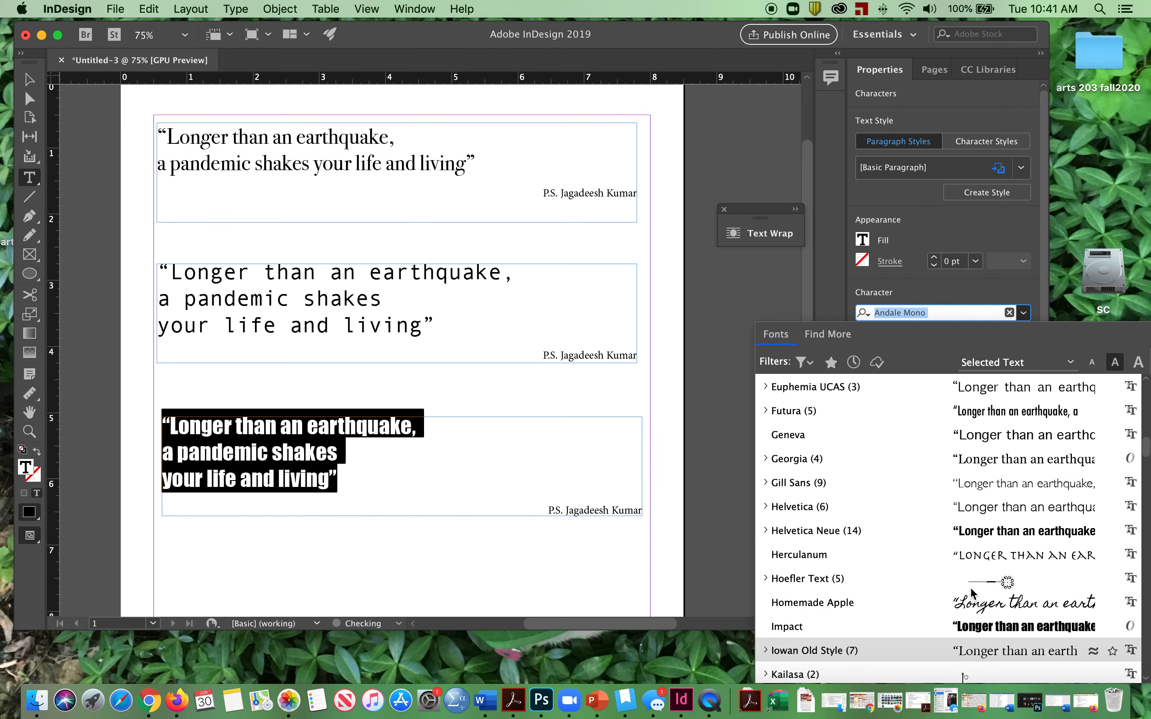
{"action": "key", "text": "Down"}
{"action": "key", "text": "Down"}
{"action": "key", "text": "Down"}
{"action": "key", "text": "Down"}
{"action": "key", "text": "Down"}
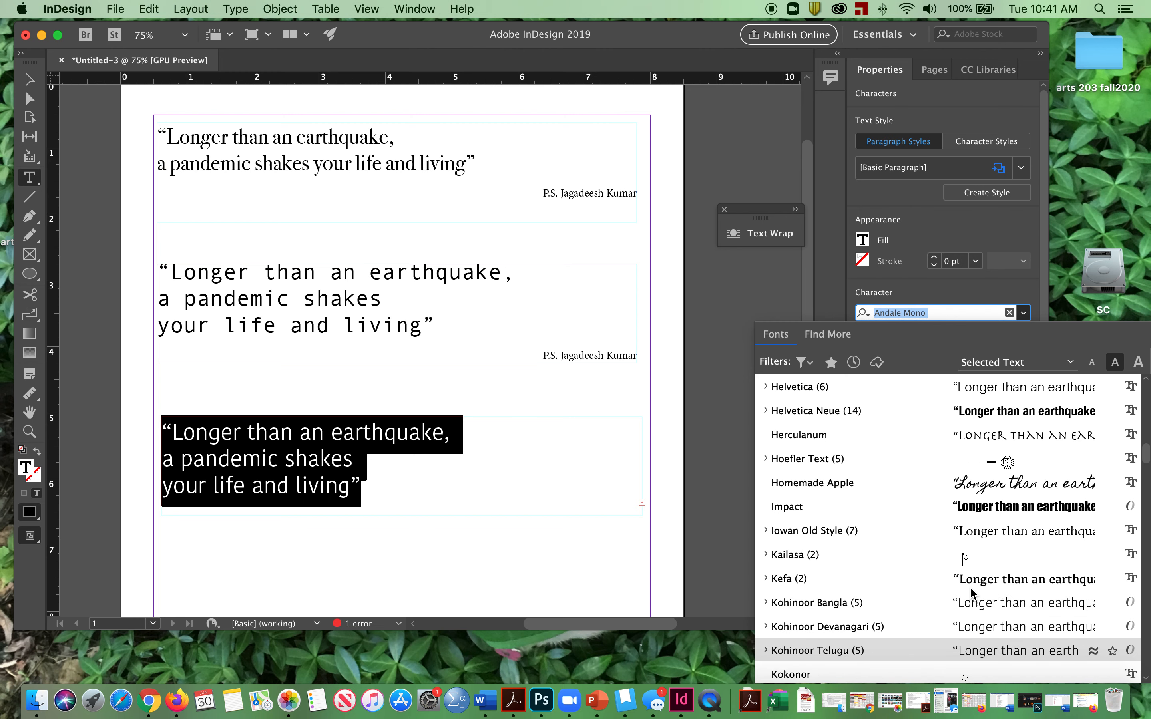
Set the third quote's font to Helvetica Neue Regular
{"action": "key", "text": "Up"}
{"action": "key", "text": "Up"}
{"action": "key", "text": "Up"}
{"action": "key", "text": "Up"}
{"action": "key", "text": "Up"}
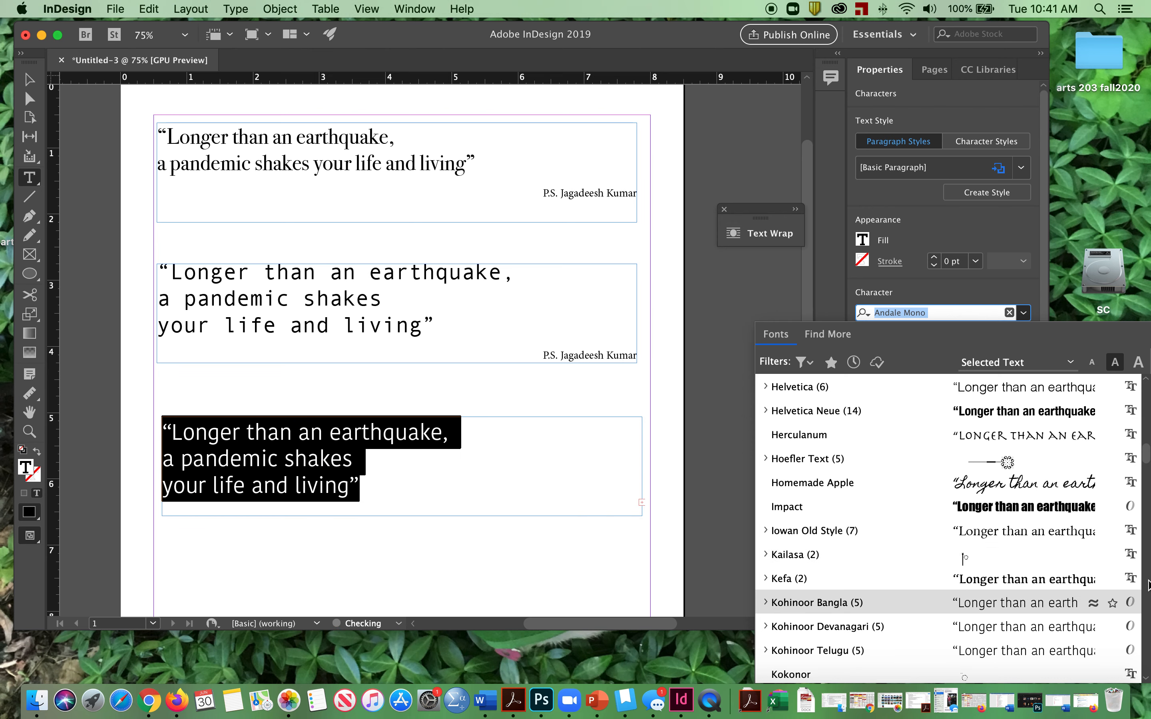
{"action": "left_click", "coordinate": [1031, 420]}
Remove the line break before "your life and living" in the third quote
{"action": "left_click", "coordinate": [547, 457]}
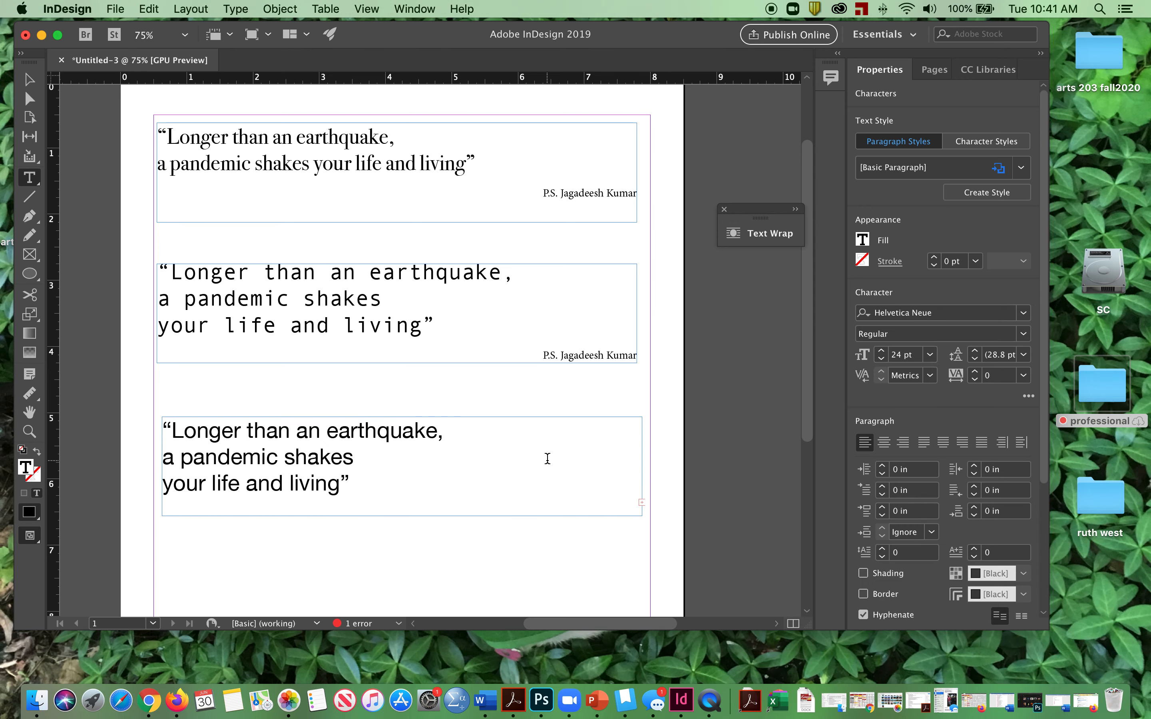
{"action": "left_click", "coordinate": [176, 484]}
{"action": "key", "text": "BackSpace"}
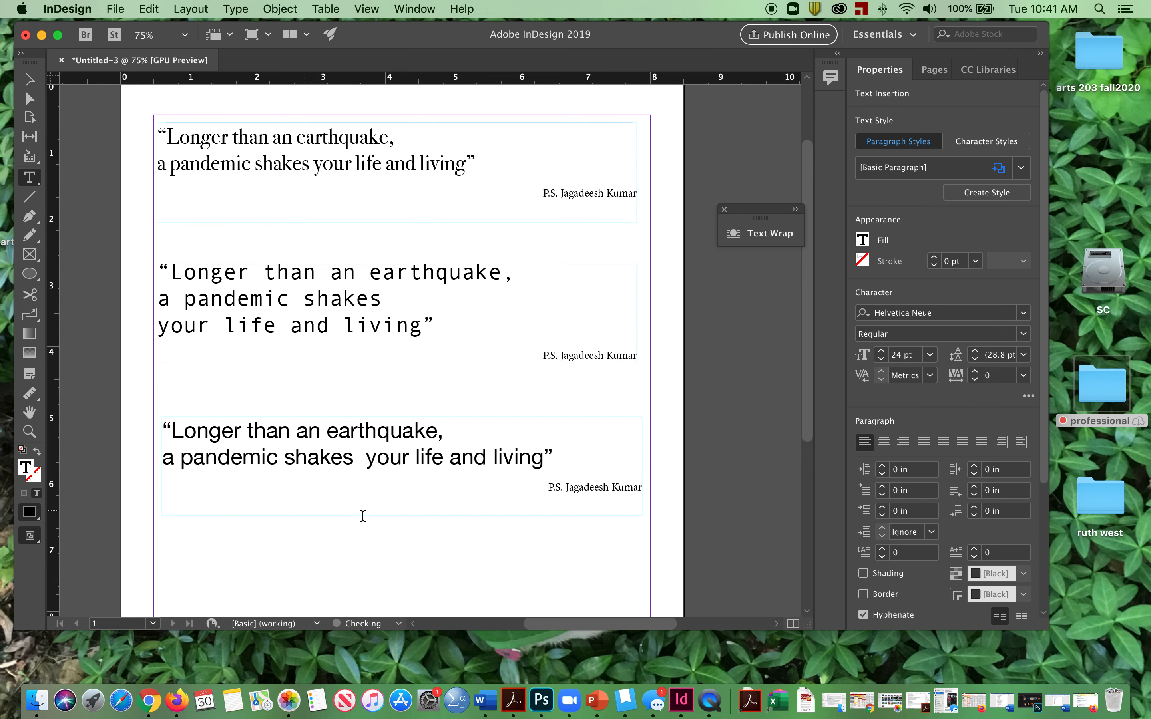
Set the attribution line under the third quote to Helvetica Neue Regular
{"action": "left_click_drag", "start_coordinate": [545, 487], "coordinate": [645, 487]}
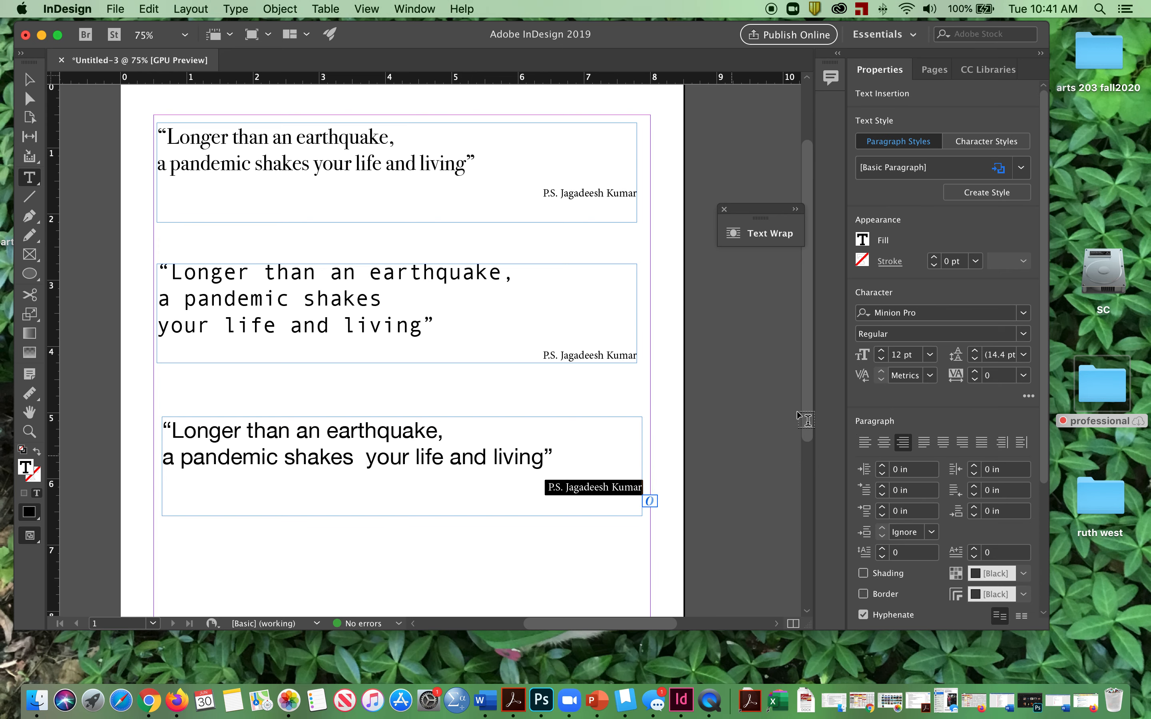
{"action": "left_click", "coordinate": [924, 313]}
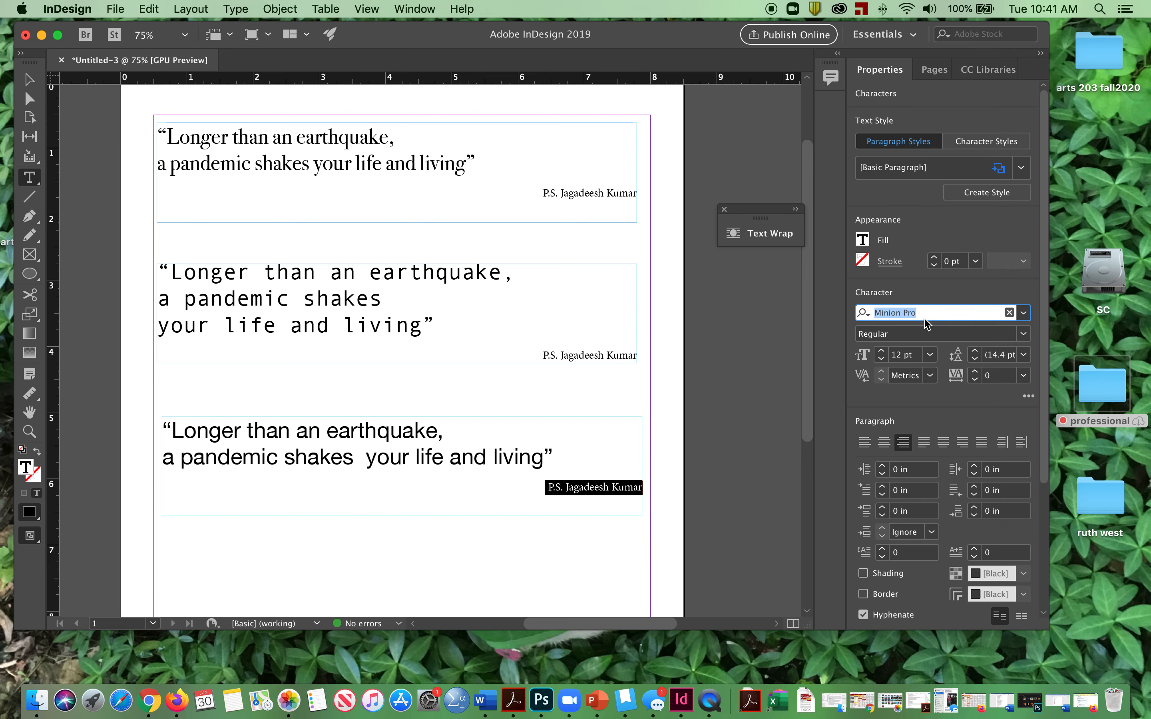
{"action": "left_click", "coordinate": [1024, 314]}
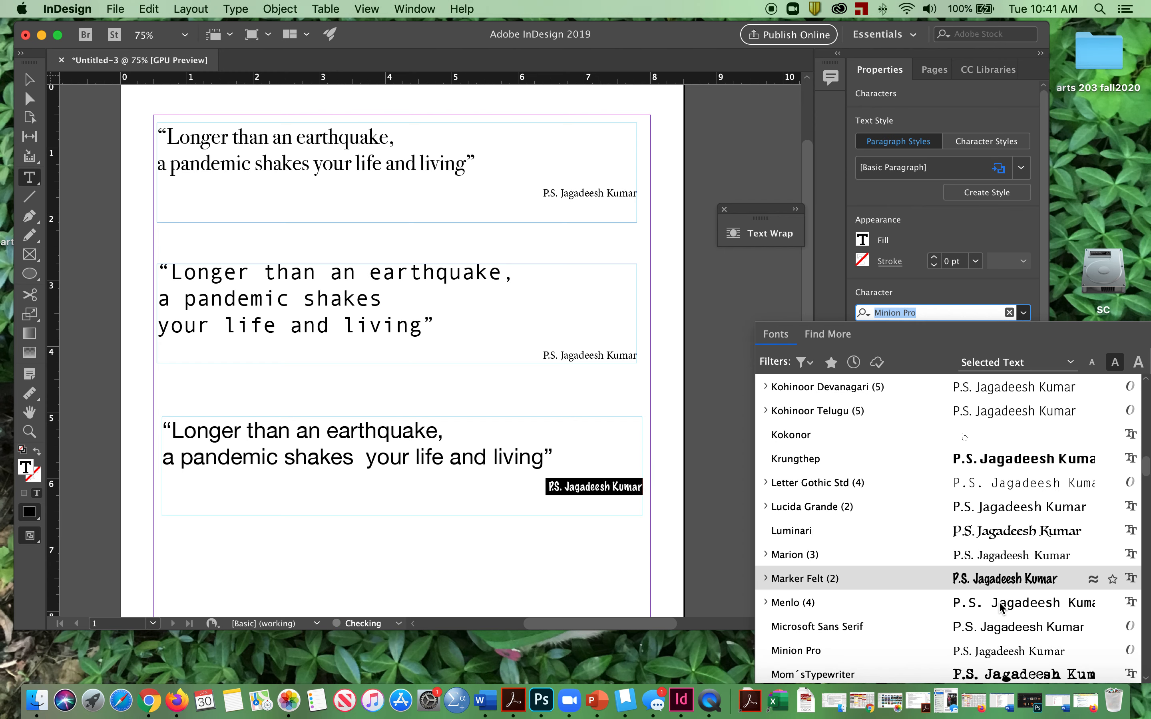
{"action": "key", "text": "Up"}
{"action": "key", "text": "Up"}
{"action": "key", "text": "Up"}
{"action": "key", "text": "Up"}
{"action": "key", "text": "Up"}
{"action": "key", "text": "Up"}
{"action": "key", "text": "Up"}
{"action": "key", "text": "Up"}
{"action": "key", "text": "Up"}
{"action": "key", "text": "Up"}
{"action": "key", "text": "Up"}
{"action": "key", "text": "Up"}
{"action": "key", "text": "Up"}
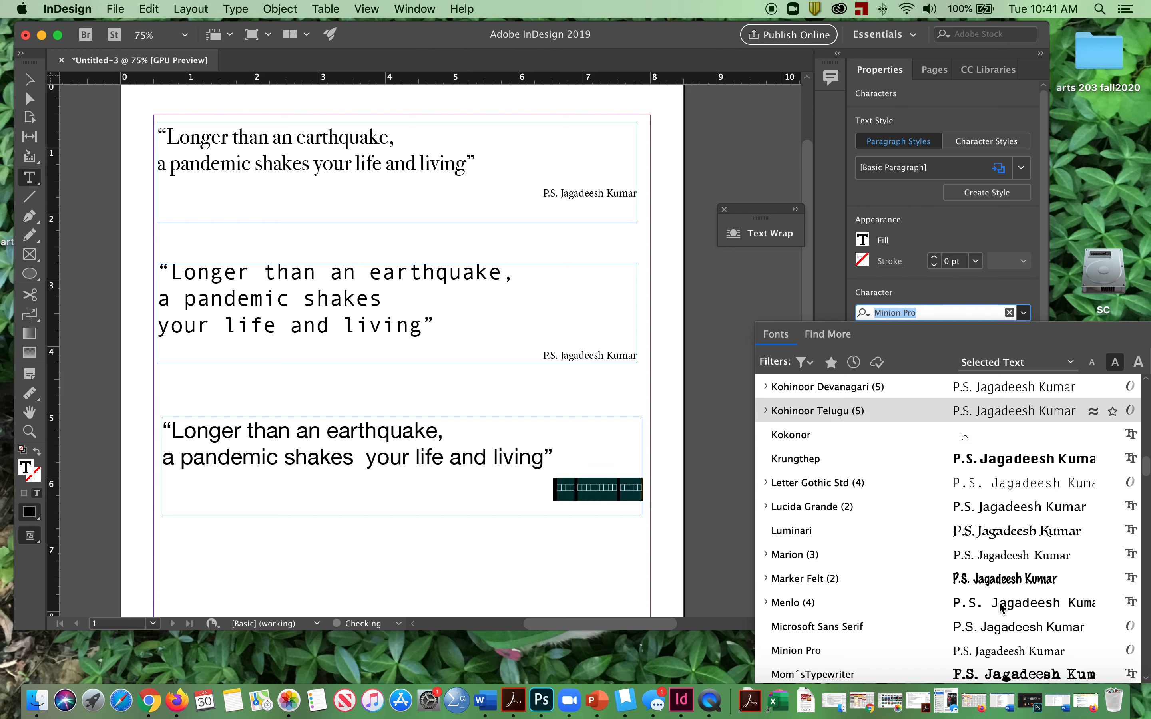
{"action": "key", "text": "Up"}
{"action": "key", "text": "Up"}
{"action": "key", "text": "Up"}
{"action": "key", "text": "Up"}
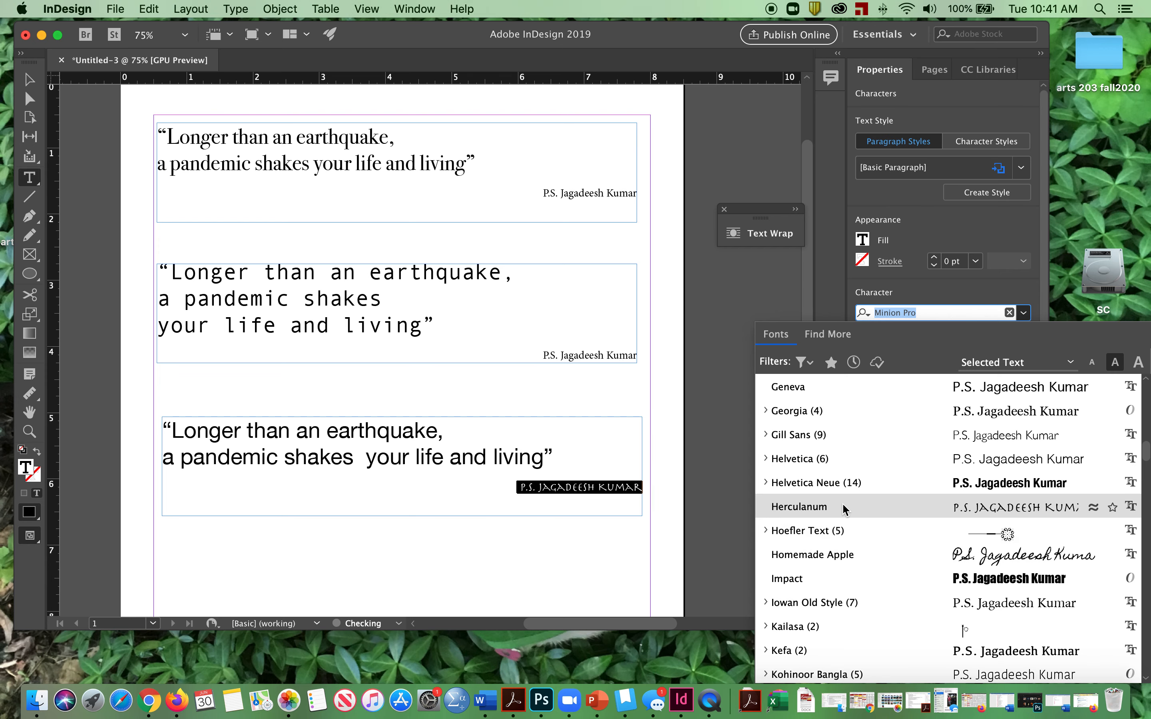
{"action": "left_click", "coordinate": [837, 482]}
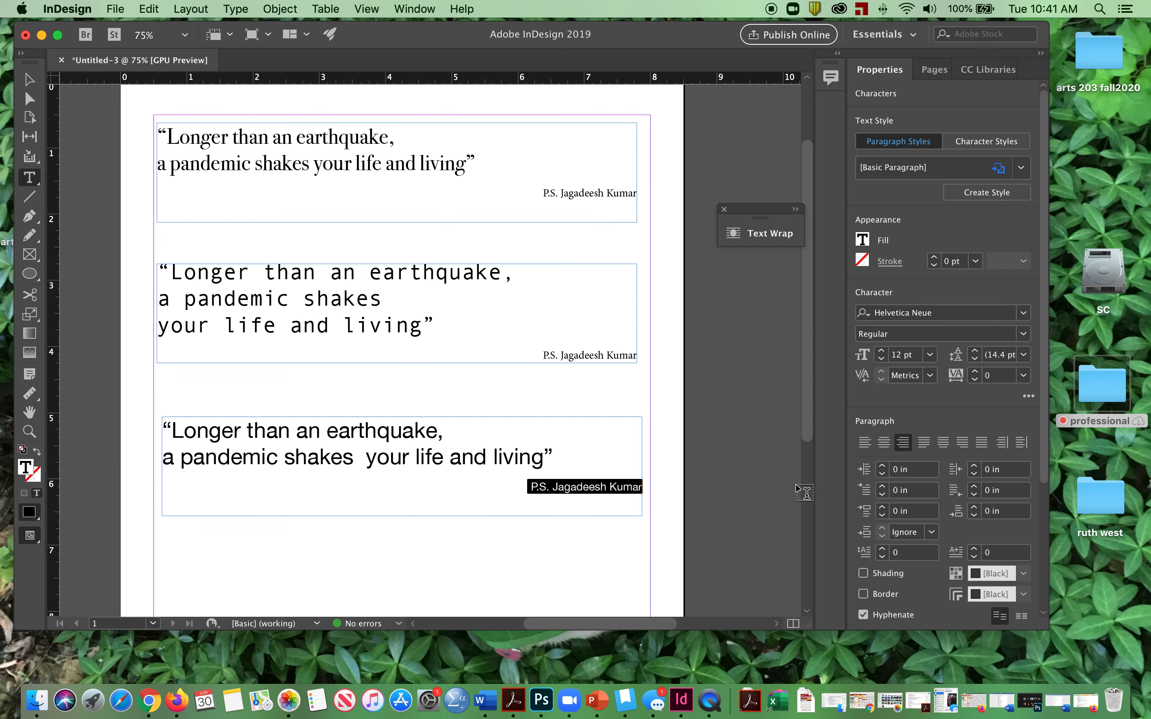
{"action": "left_click", "coordinate": [636, 451]}
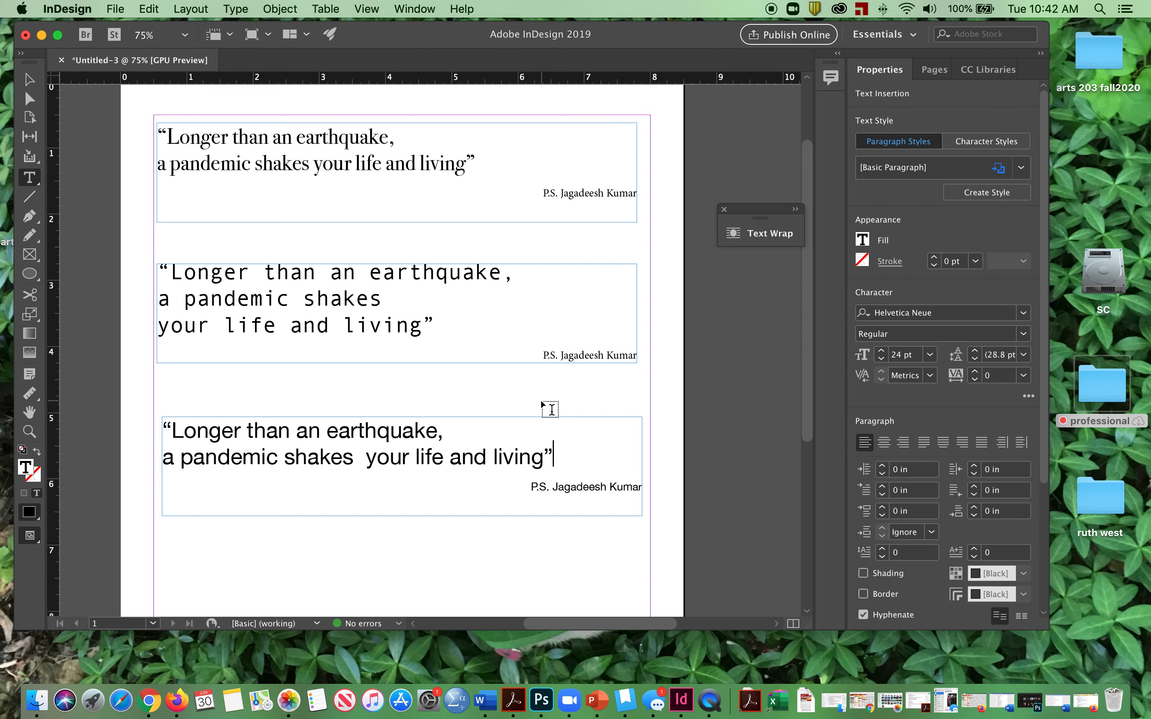
Start saving the document under a new name and enter fonts1 as the file name
{"action": "scroll", "coordinate": [550, 409], "scroll_direction": "down", "scroll_amount": 2}
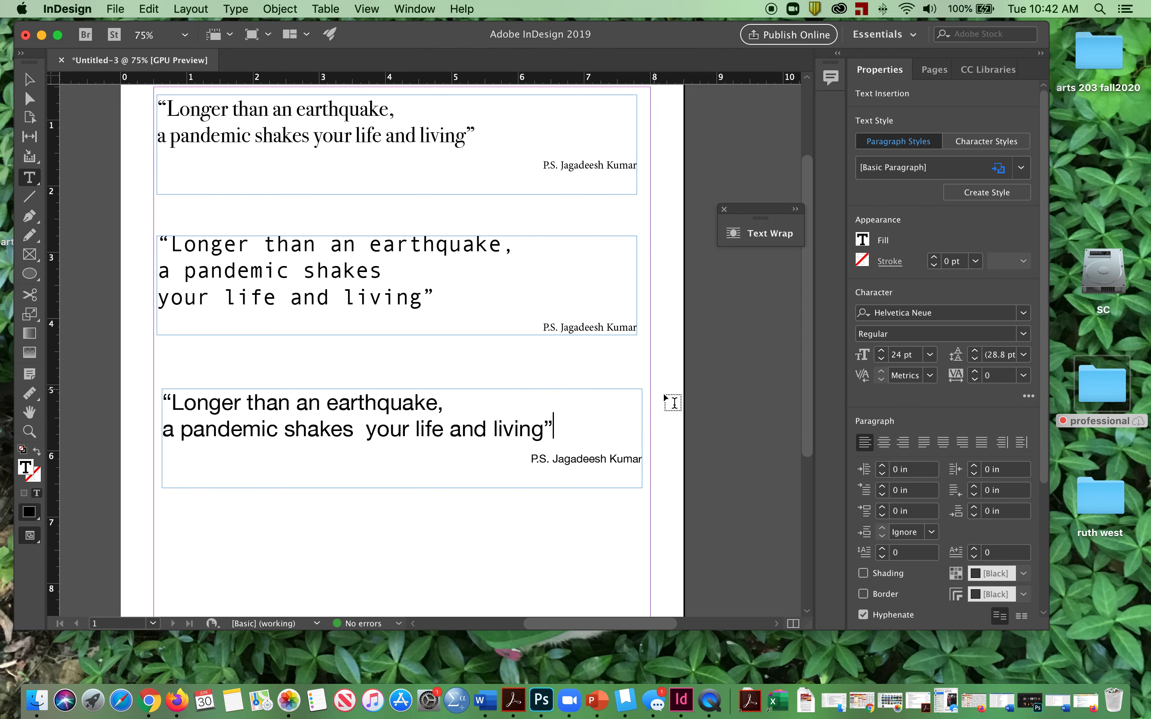
{"action": "mouse_move", "coordinate": [803, 440]}
{"action": "left_mouse_down"}
{"action": "mouse_move", "coordinate": [803, 547]}
{"action": "mouse_move", "coordinate": [803, 419]}
{"action": "left_mouse_up"}
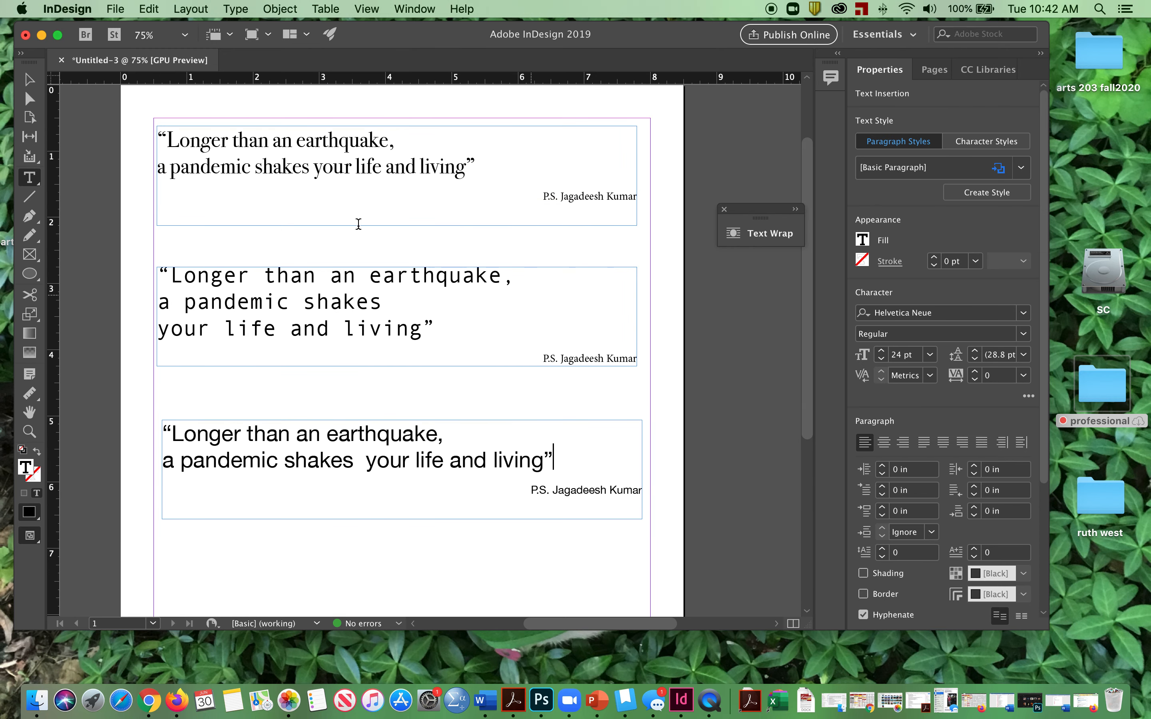
{"action": "left_click", "coordinate": [115, 9]}
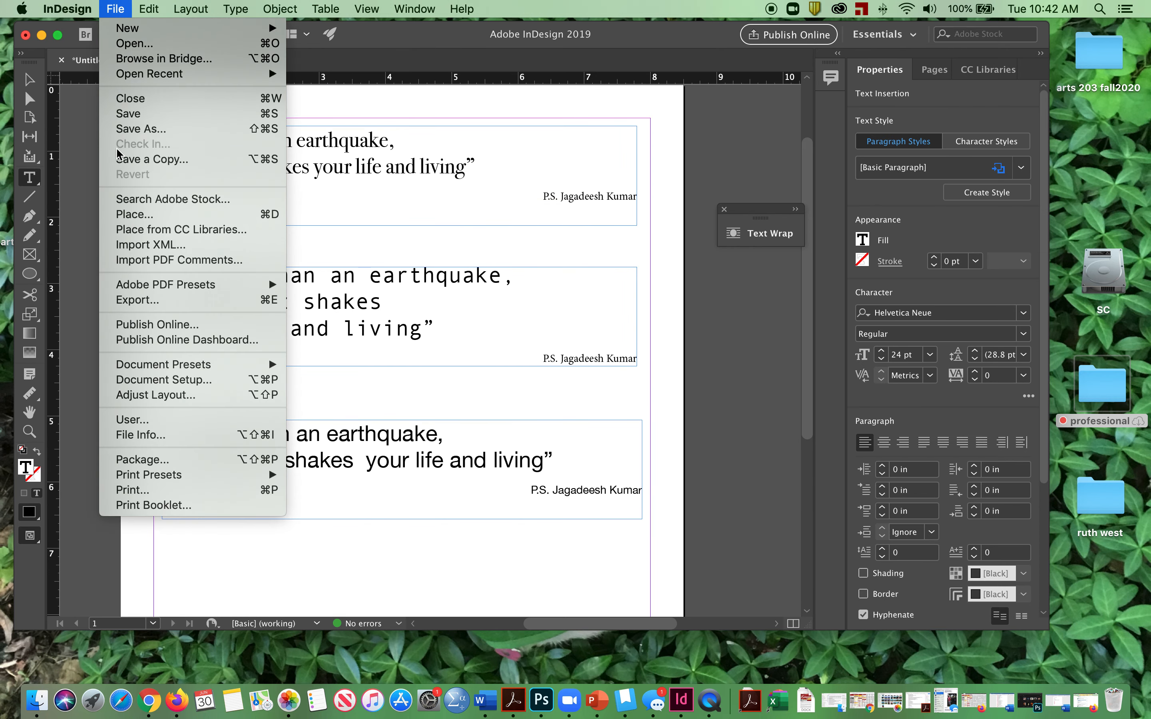
{"action": "left_click", "coordinate": [135, 132]}
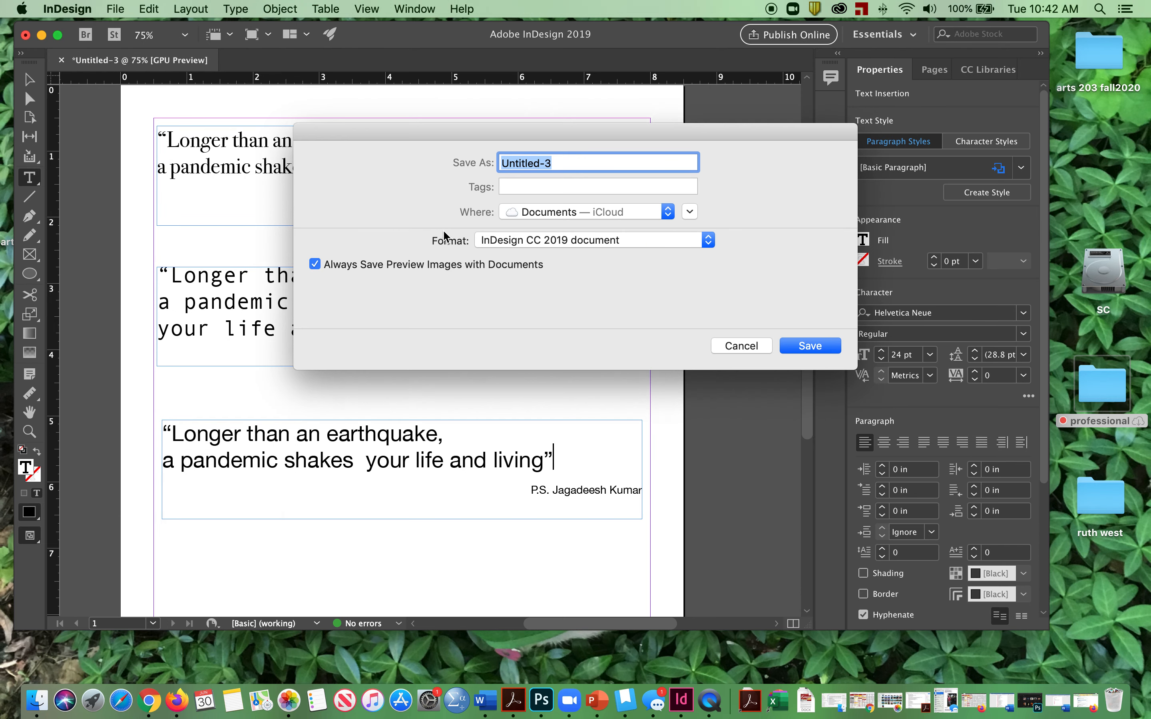
{"action": "type", "text": "fonts1"}
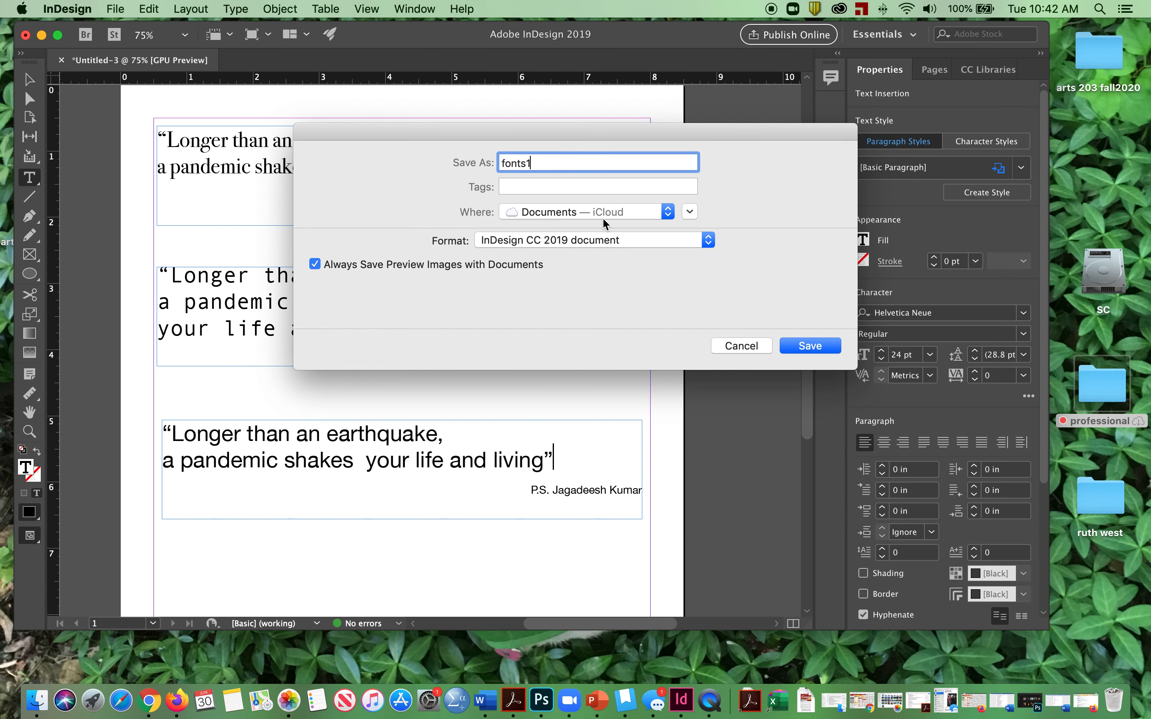
Expand the save dialog's folder browser and choose the iCloud Desktop as the save location
{"action": "left_click", "coordinate": [689, 212]}
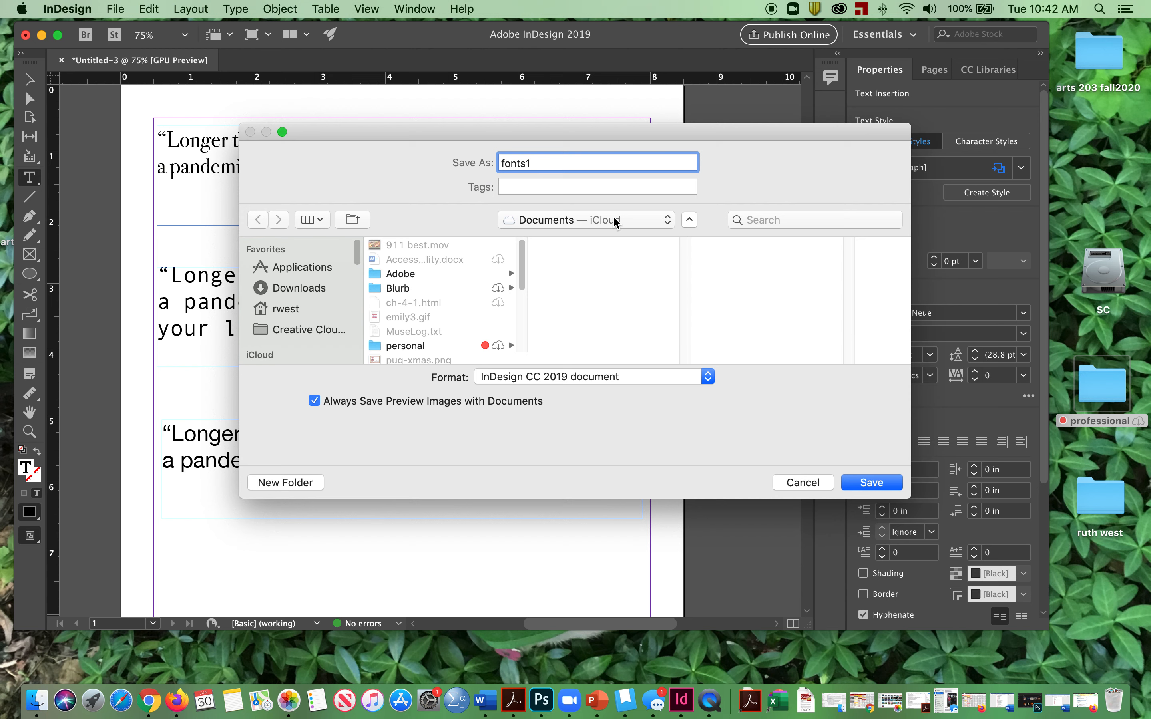
{"action": "left_click", "coordinate": [666, 220]}
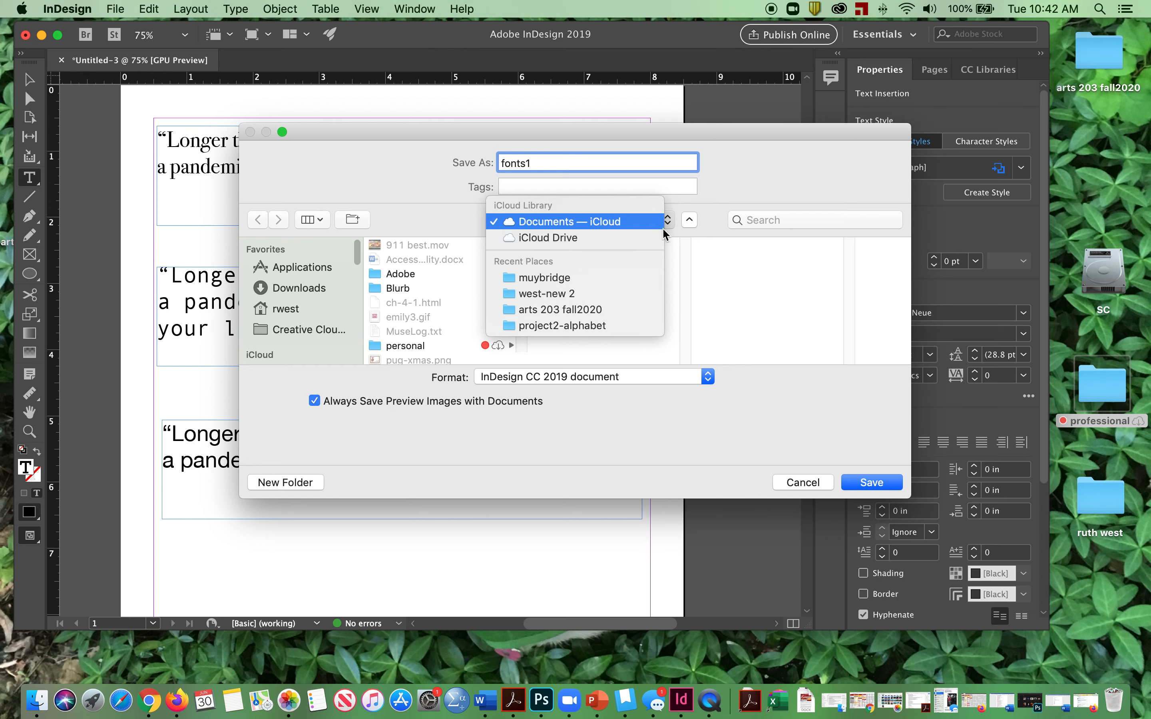
{"action": "left_click", "coordinate": [689, 219]}
{"action": "left_click", "coordinate": [689, 219]}
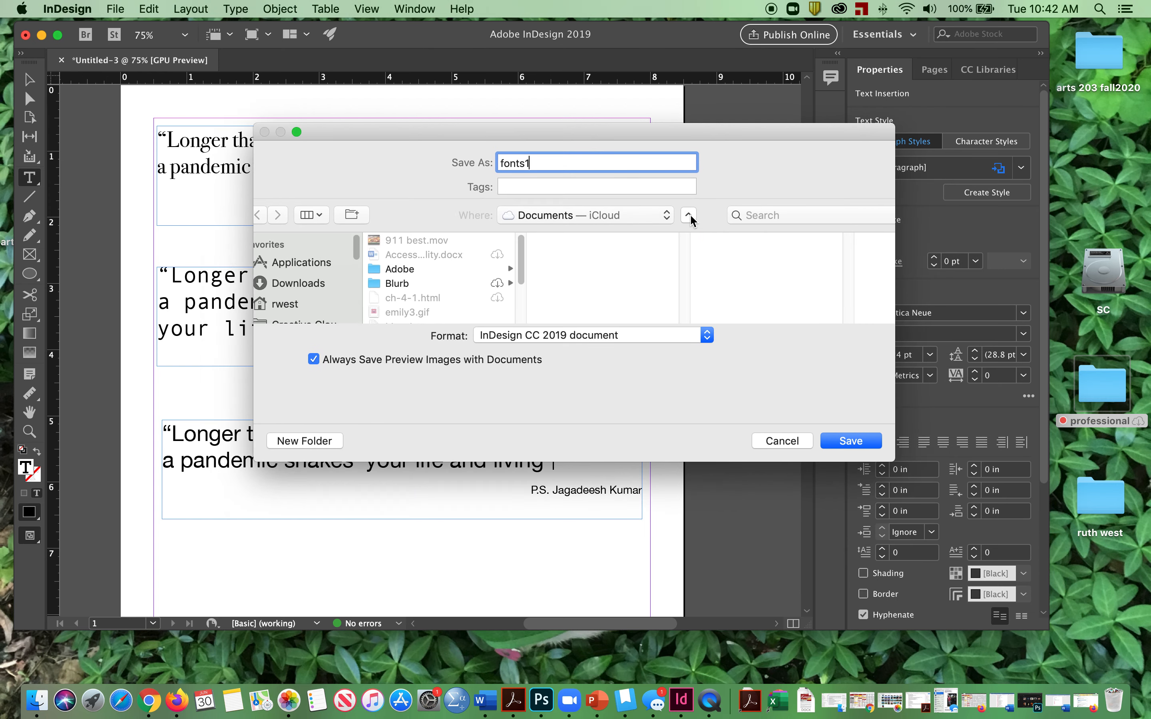
{"action": "scroll", "coordinate": [304, 294], "scroll_direction": "down", "scroll_amount": 5}
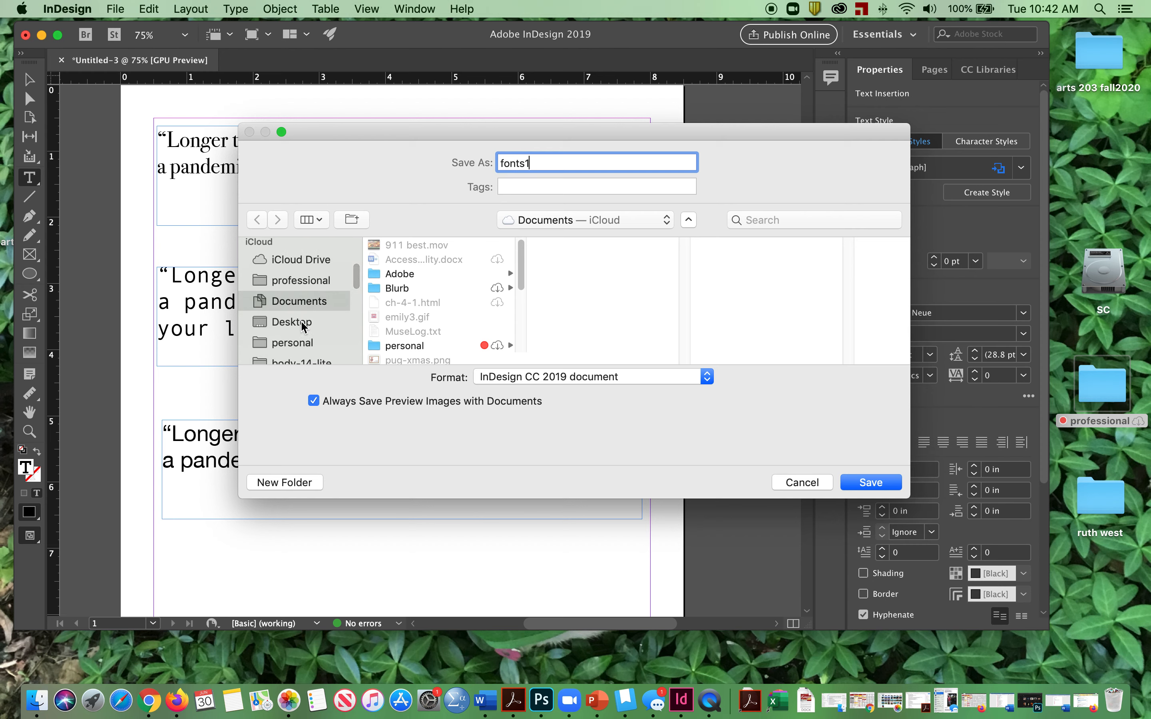
{"action": "left_click", "coordinate": [302, 324]}
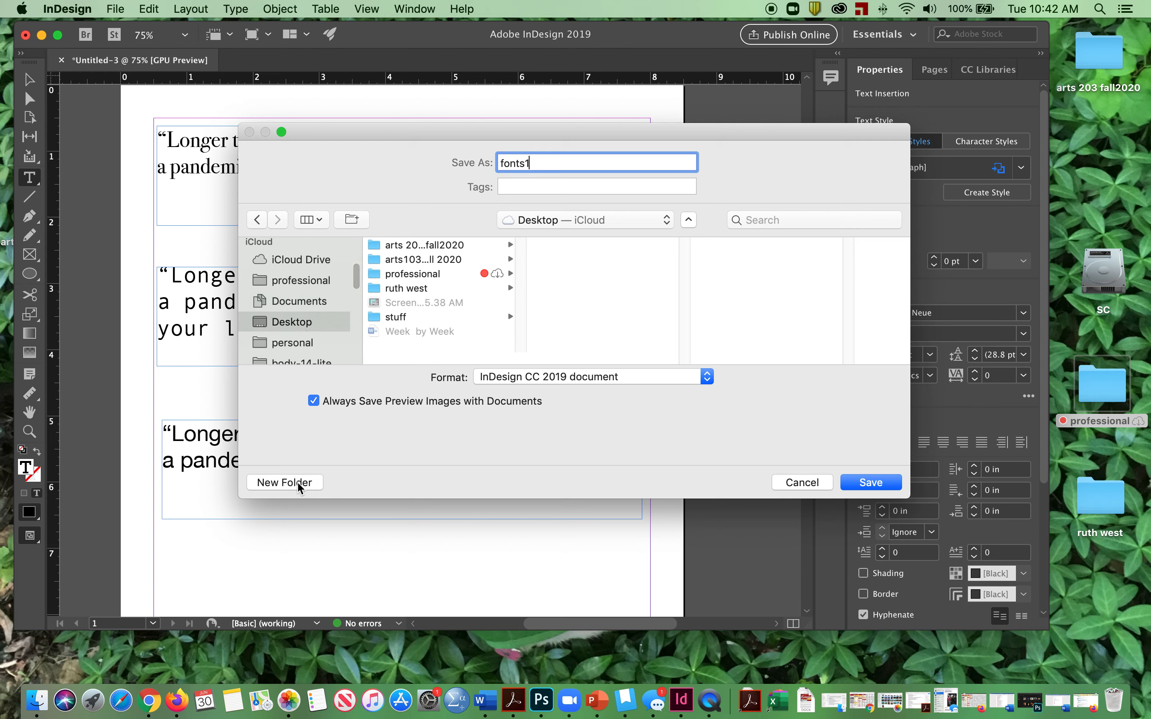
Create a folder named indesign on the Desktop and save the fonts1 document in it
{"action": "left_click", "coordinate": [285, 482]}
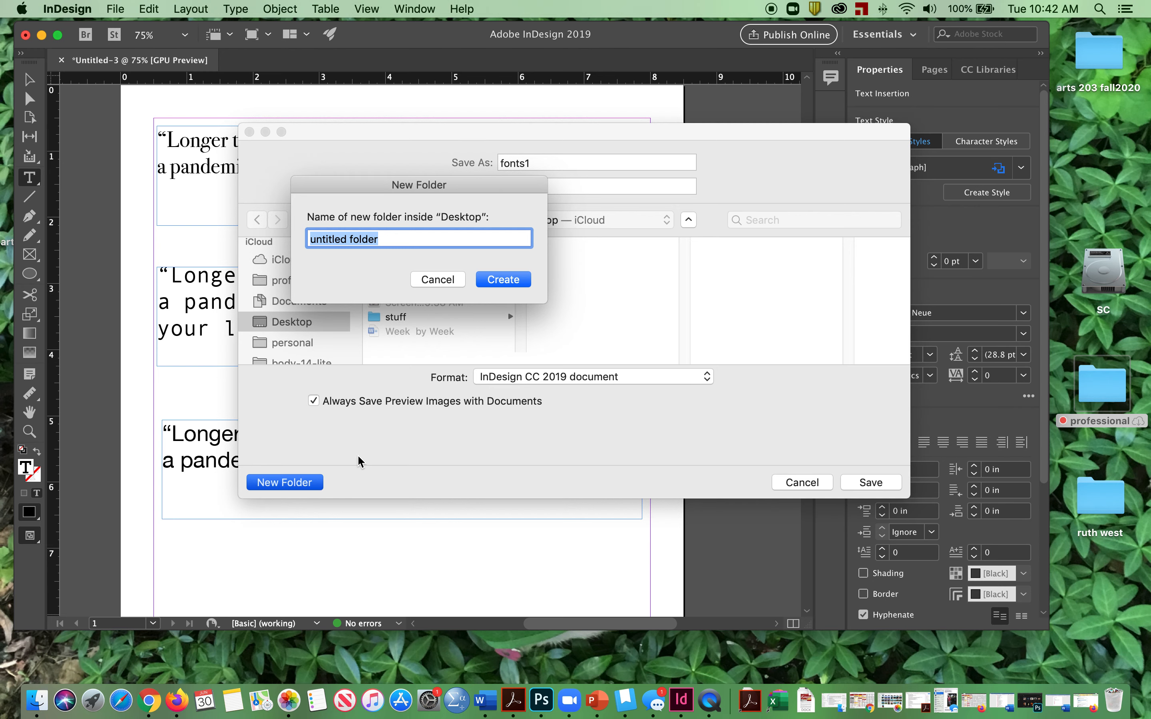
{"action": "type", "text": "indesig"}
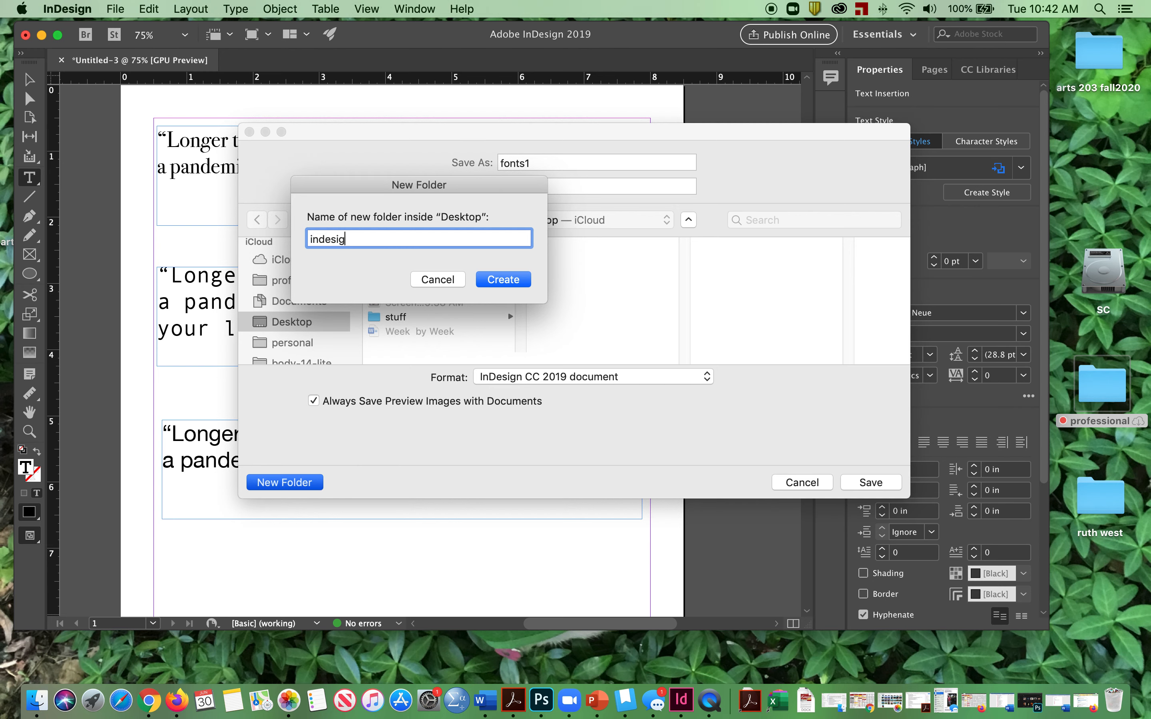
{"action": "type", "text": "n"}
{"action": "key", "text": "Return"}
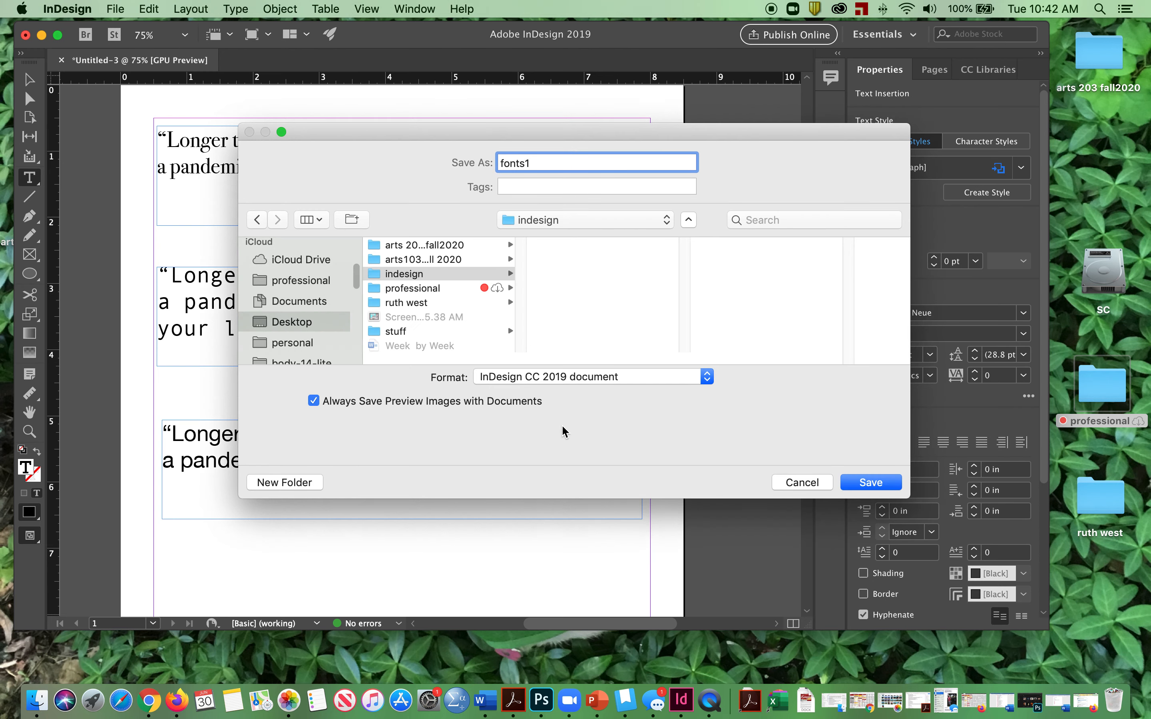
{"action": "left_click", "coordinate": [871, 483]}
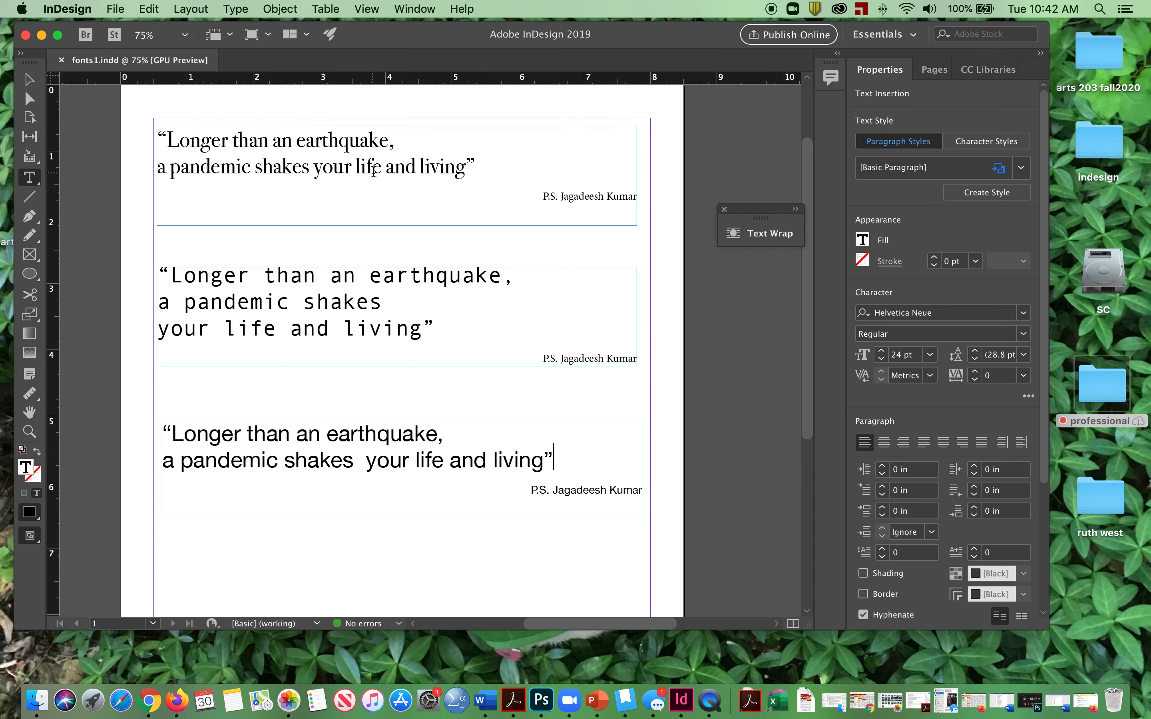
{"action": "left_click", "coordinate": [412, 10]}
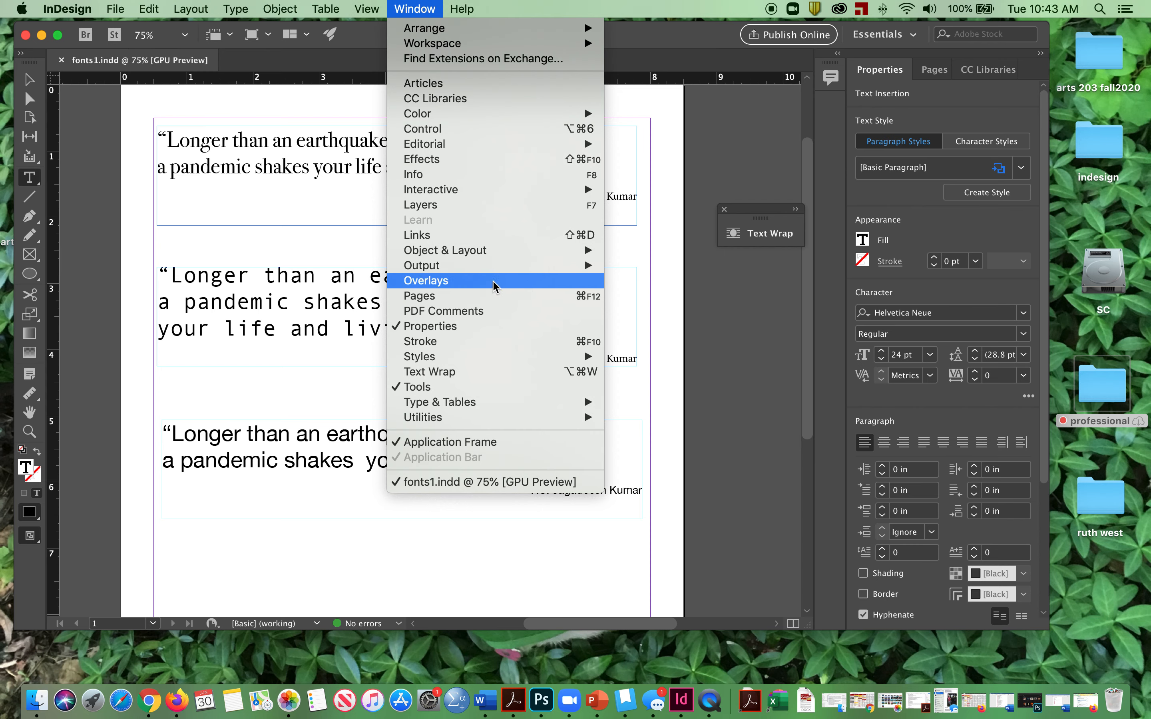
{"action": "left_click", "coordinate": [713, 322]}
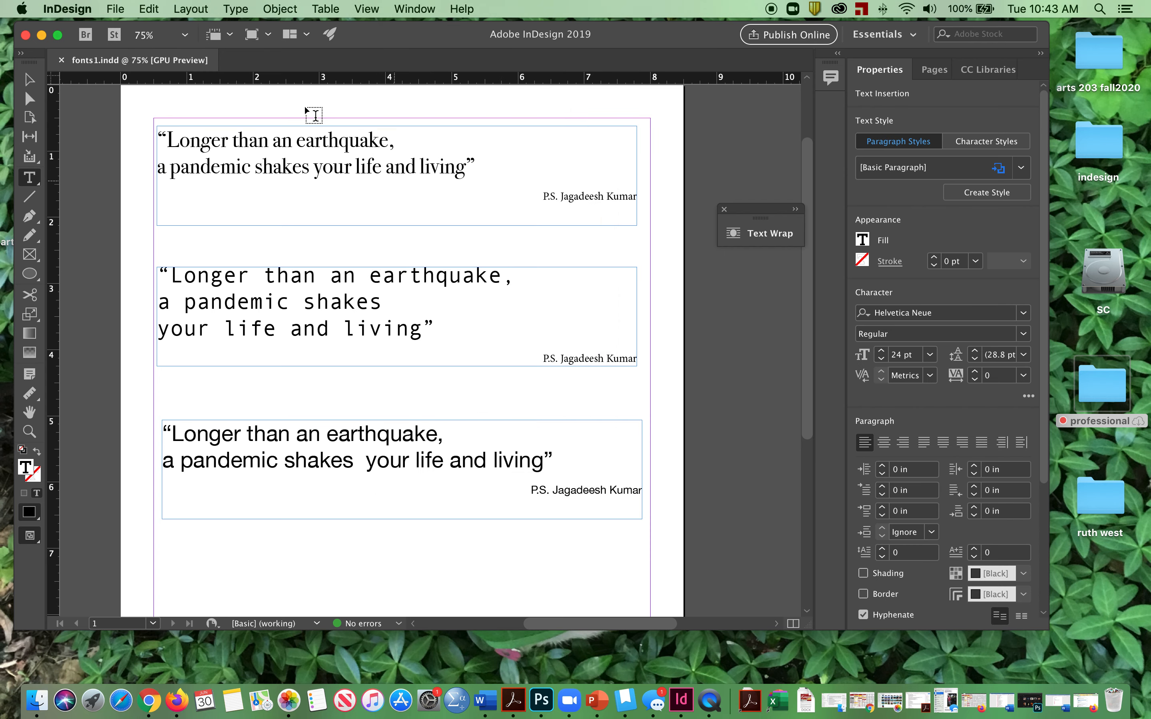
{"action": "left_click", "coordinate": [114, 9]}
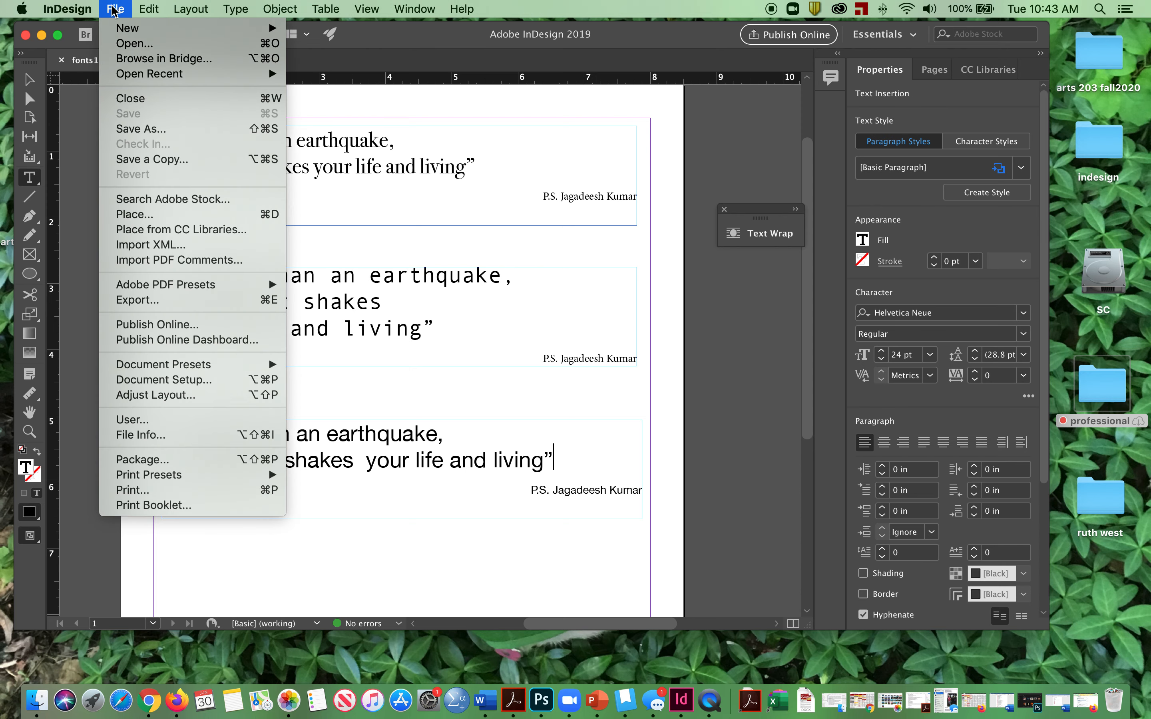
{"action": "left_click", "coordinate": [148, 128]}
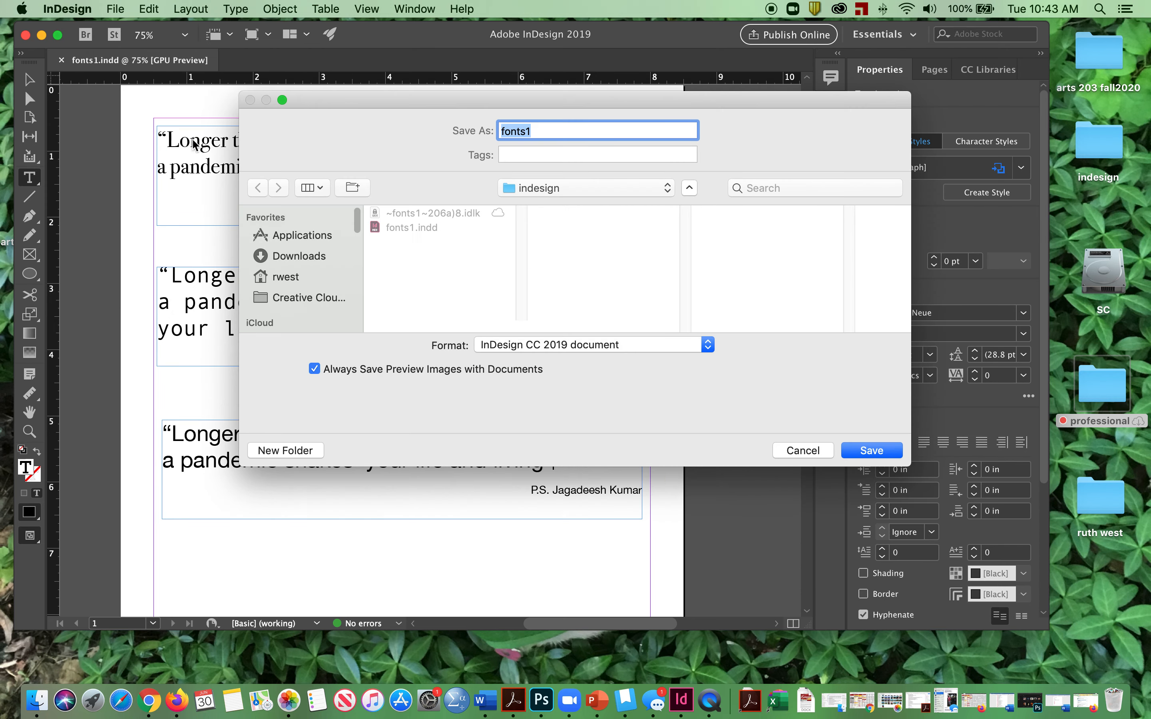
{"action": "left_click", "coordinate": [803, 450]}
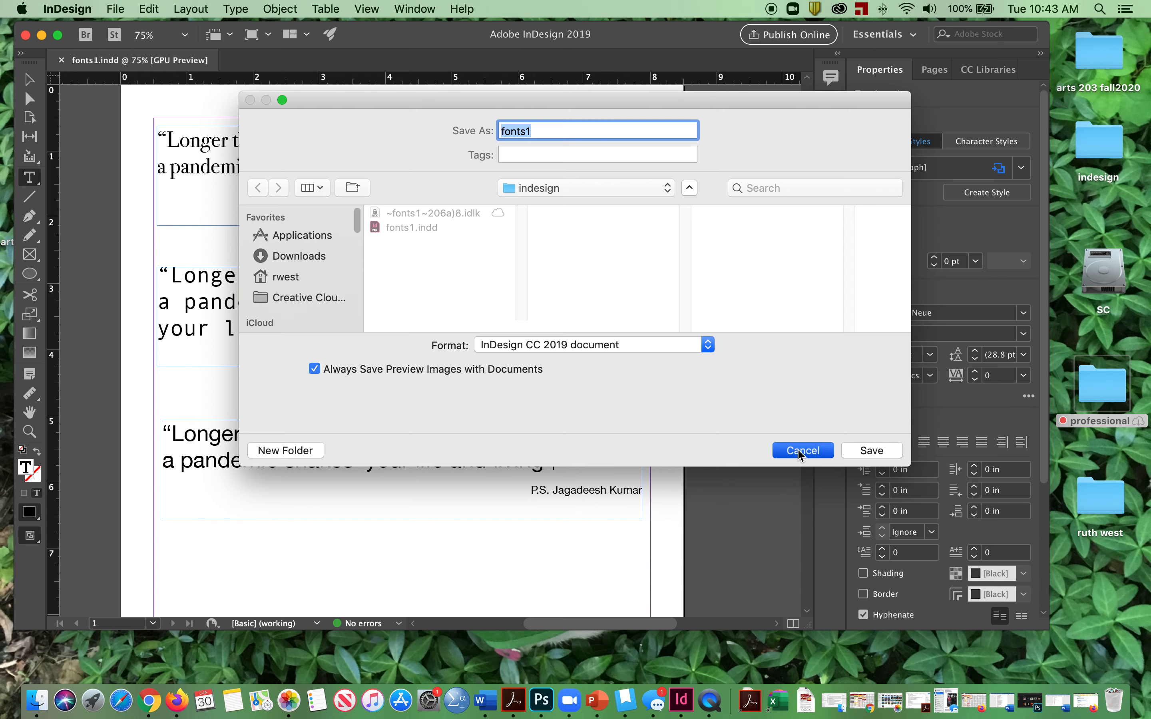
Try to print the document to a PostScript file, with PostScript File as the printer
{"action": "left_click", "coordinate": [118, 10]}
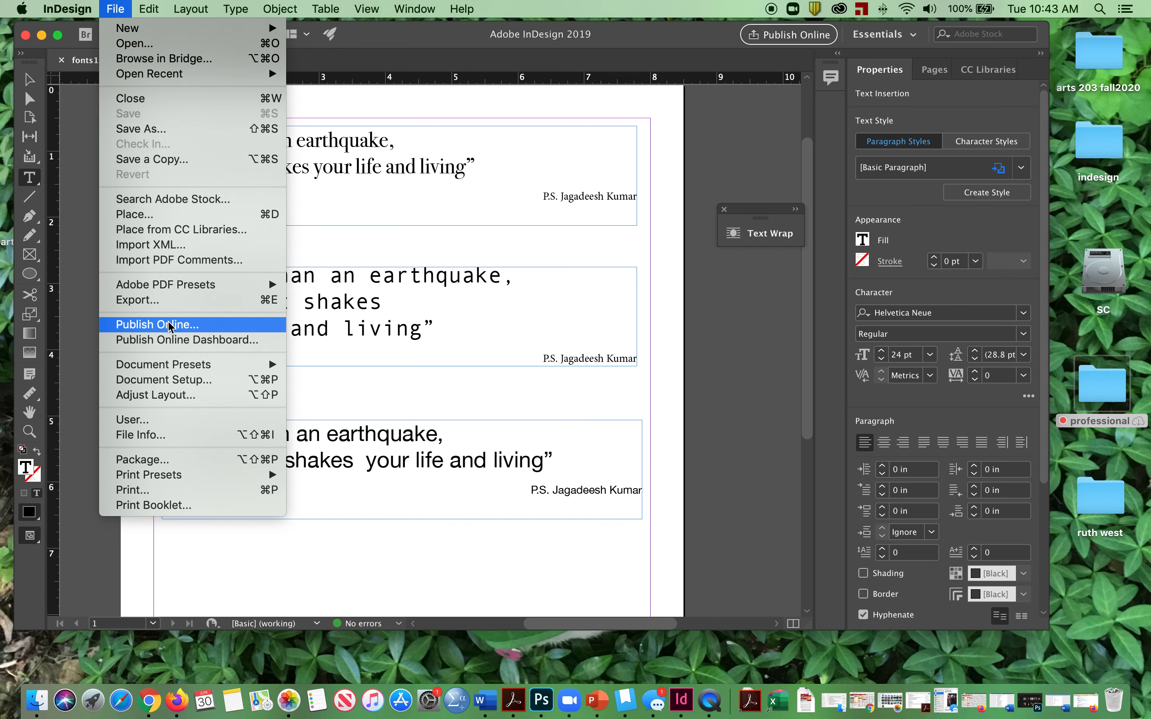
{"action": "mouse_move", "coordinate": [166, 367]}
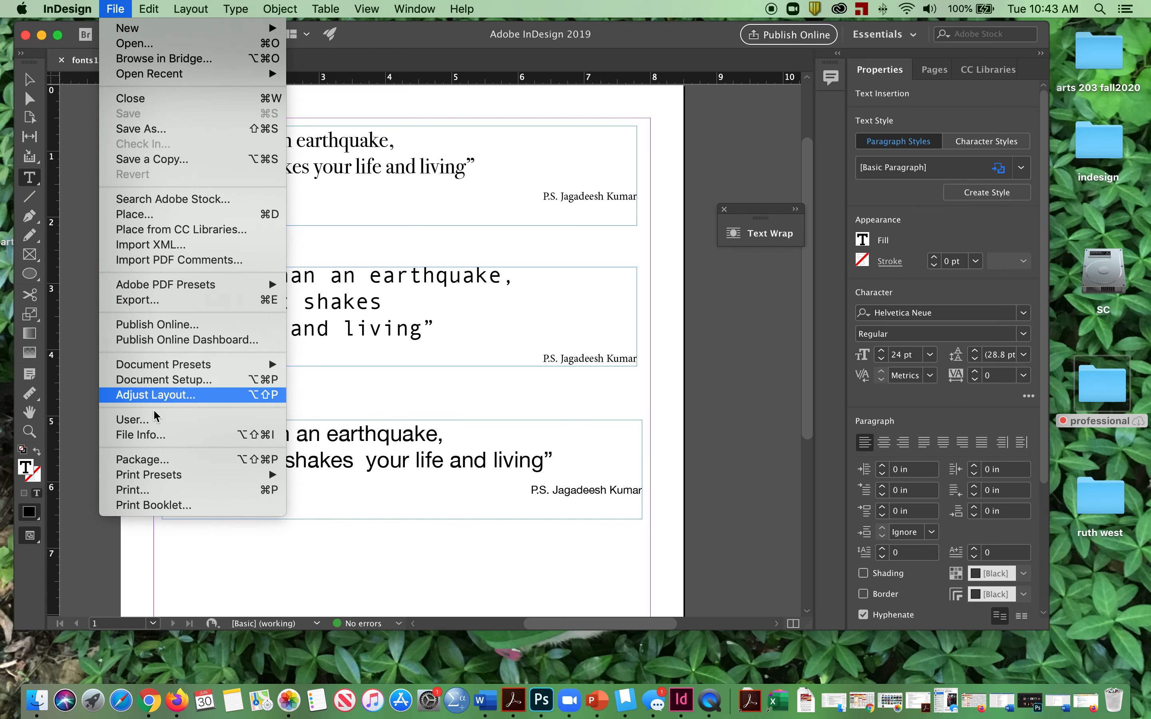
{"action": "left_click", "coordinate": [151, 489]}
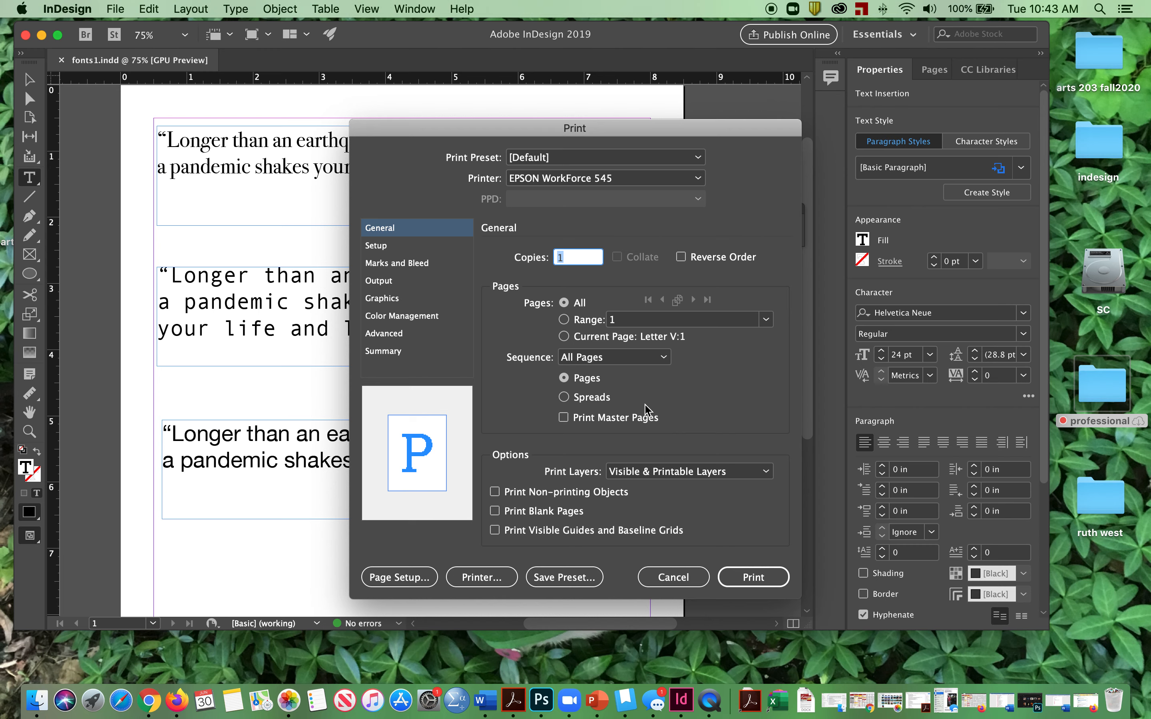
{"action": "left_click", "coordinate": [673, 179]}
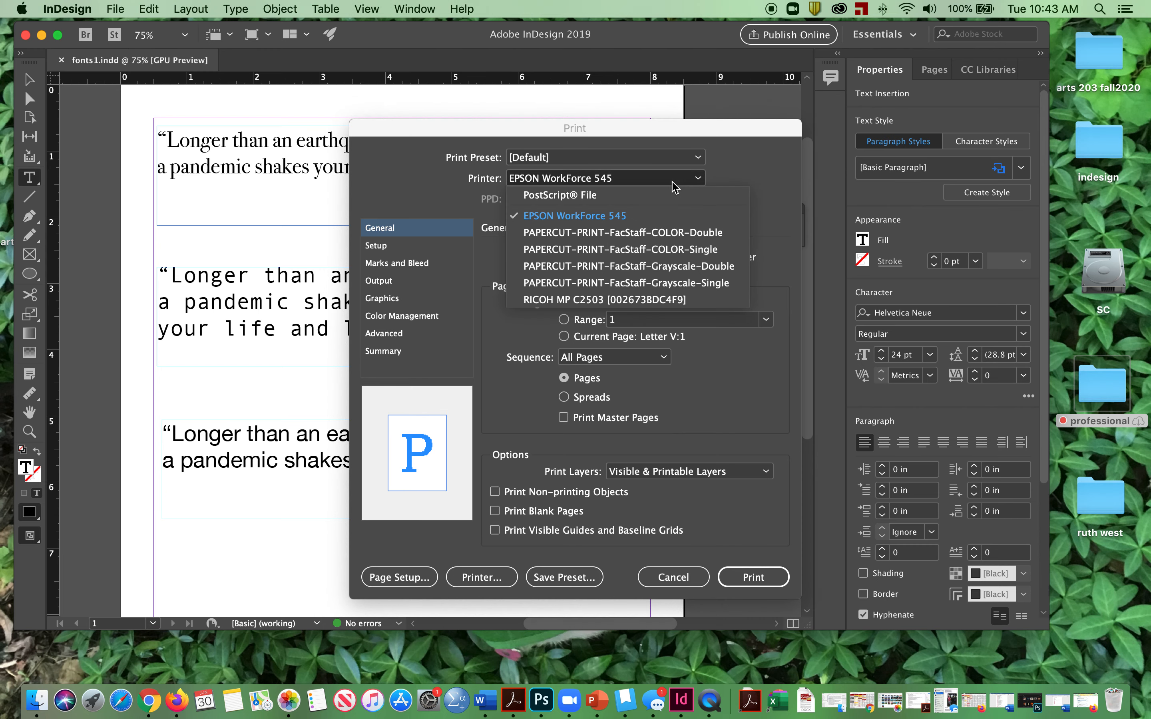
{"action": "left_click", "coordinate": [631, 196]}
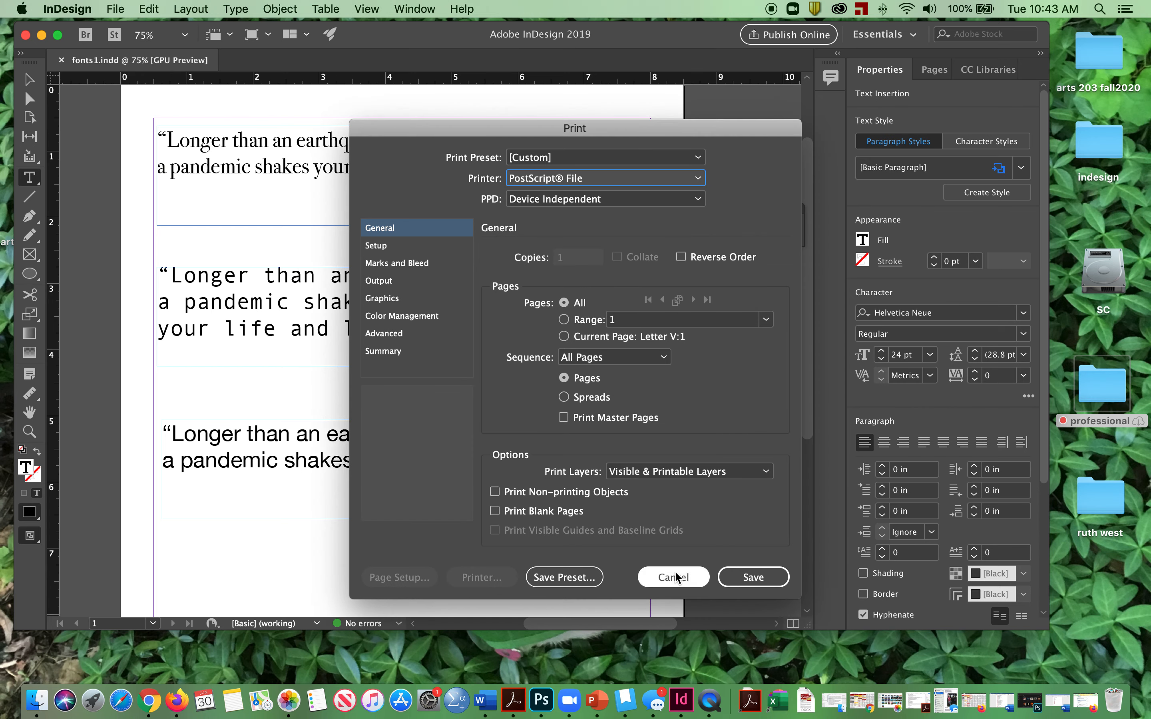
{"action": "left_click", "coordinate": [754, 579]}
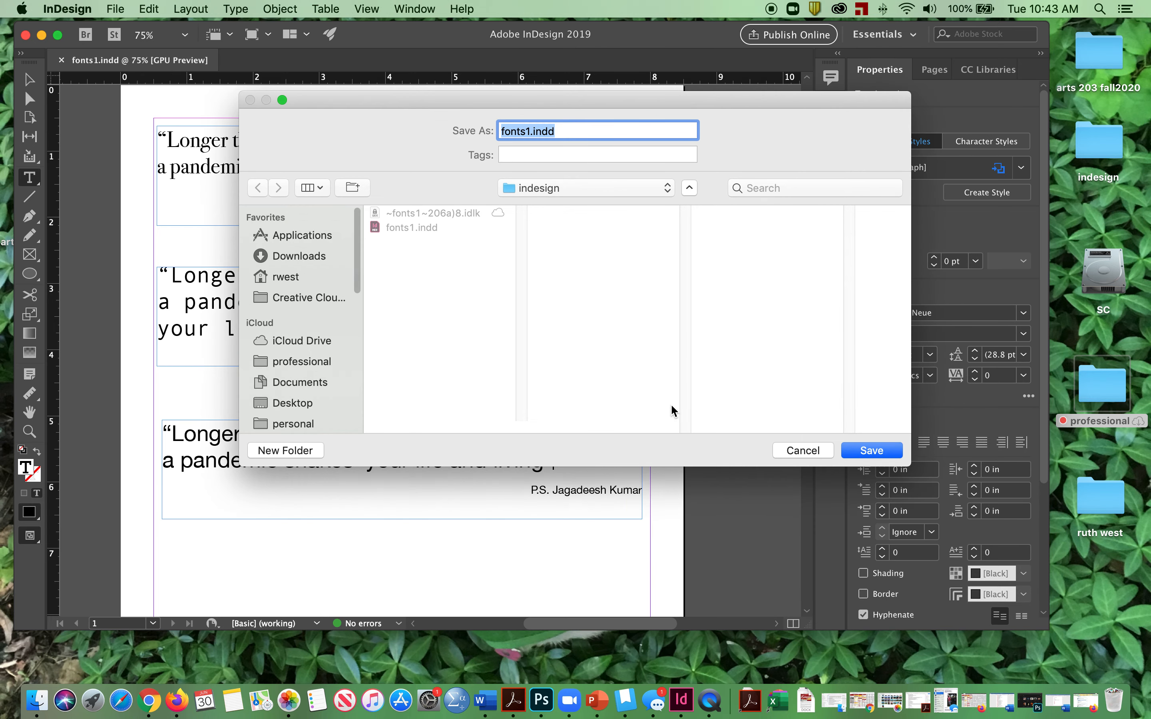
{"action": "left_click", "coordinate": [794, 450]}
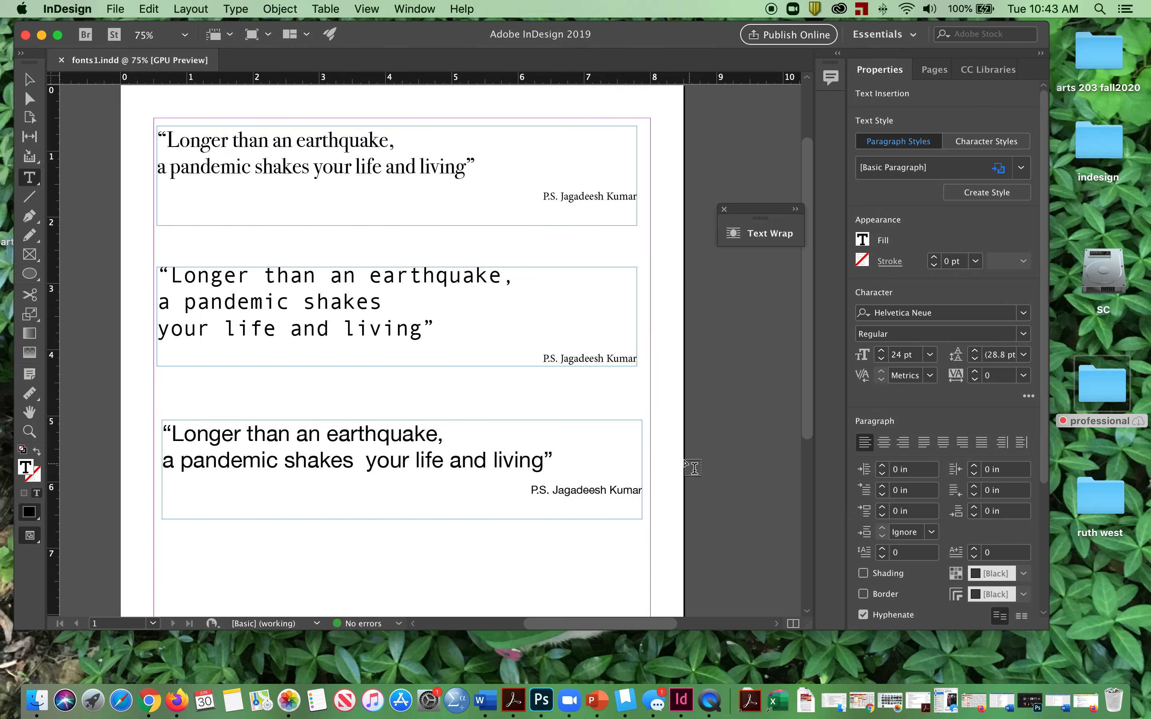